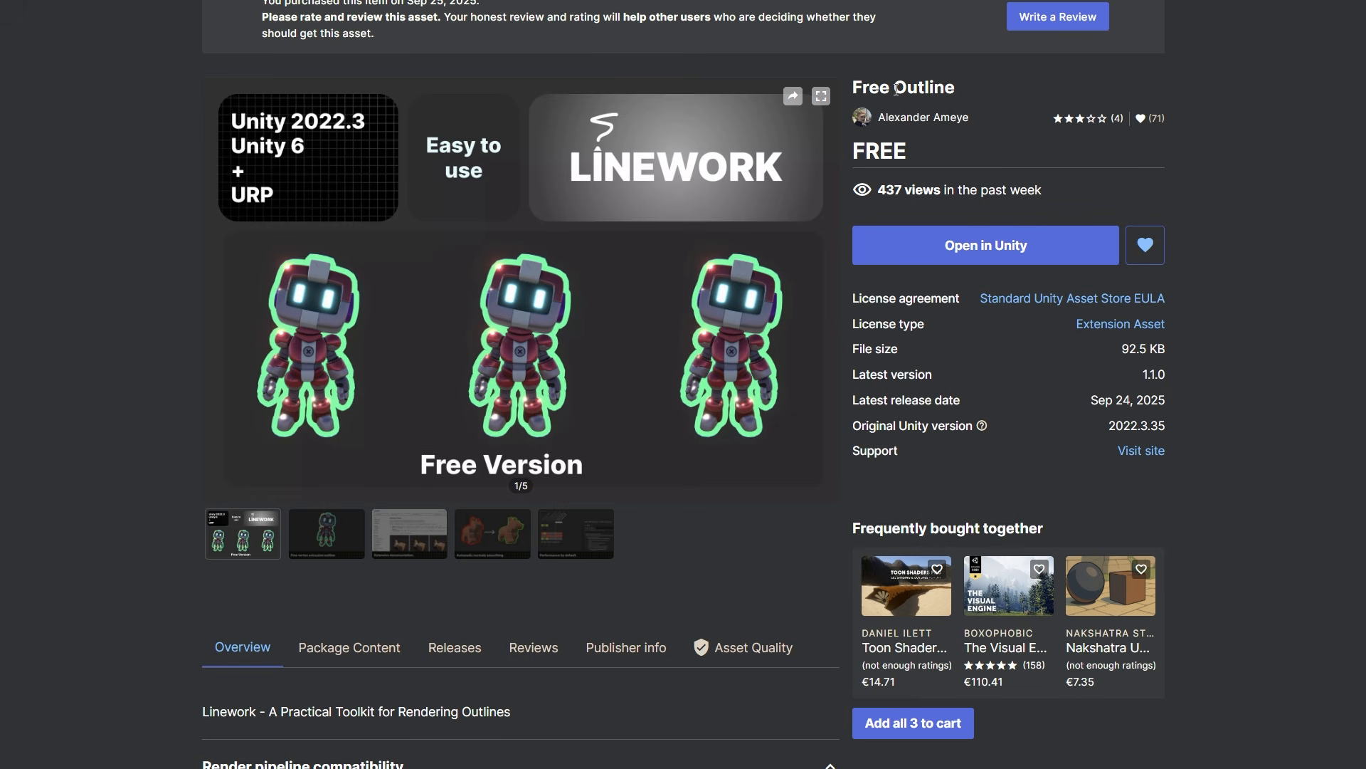
Step: Review the installed Free Outline package, then inspect the PC_Renderer asset
click(960, 249)
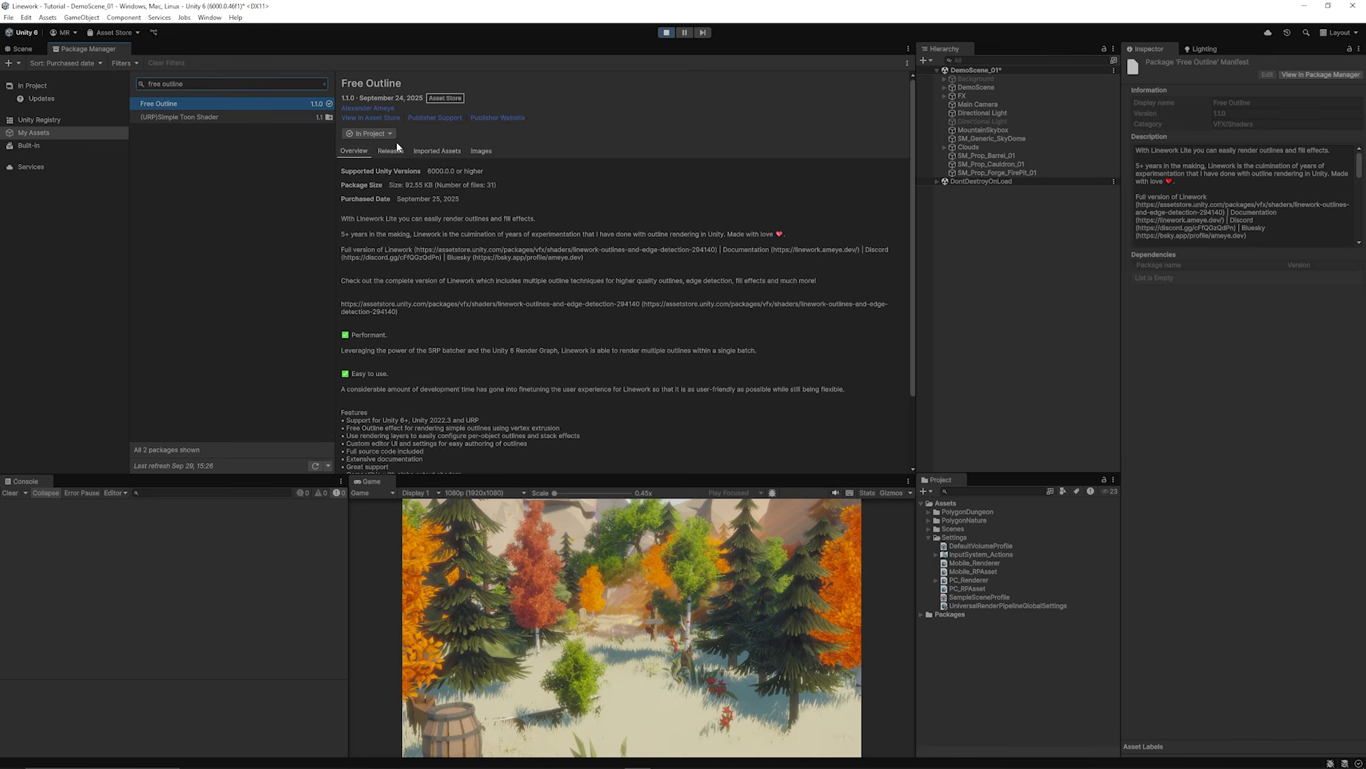
click(34, 50)
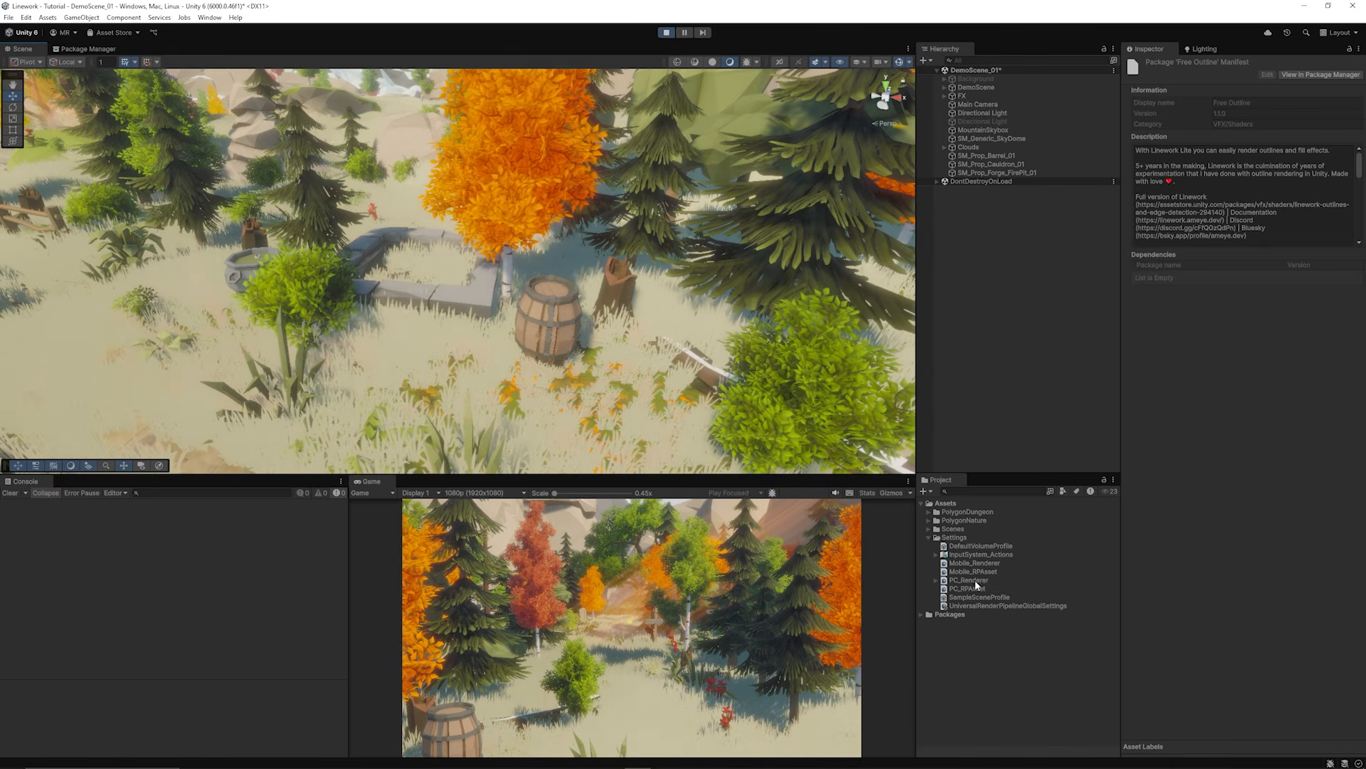
click(951, 580)
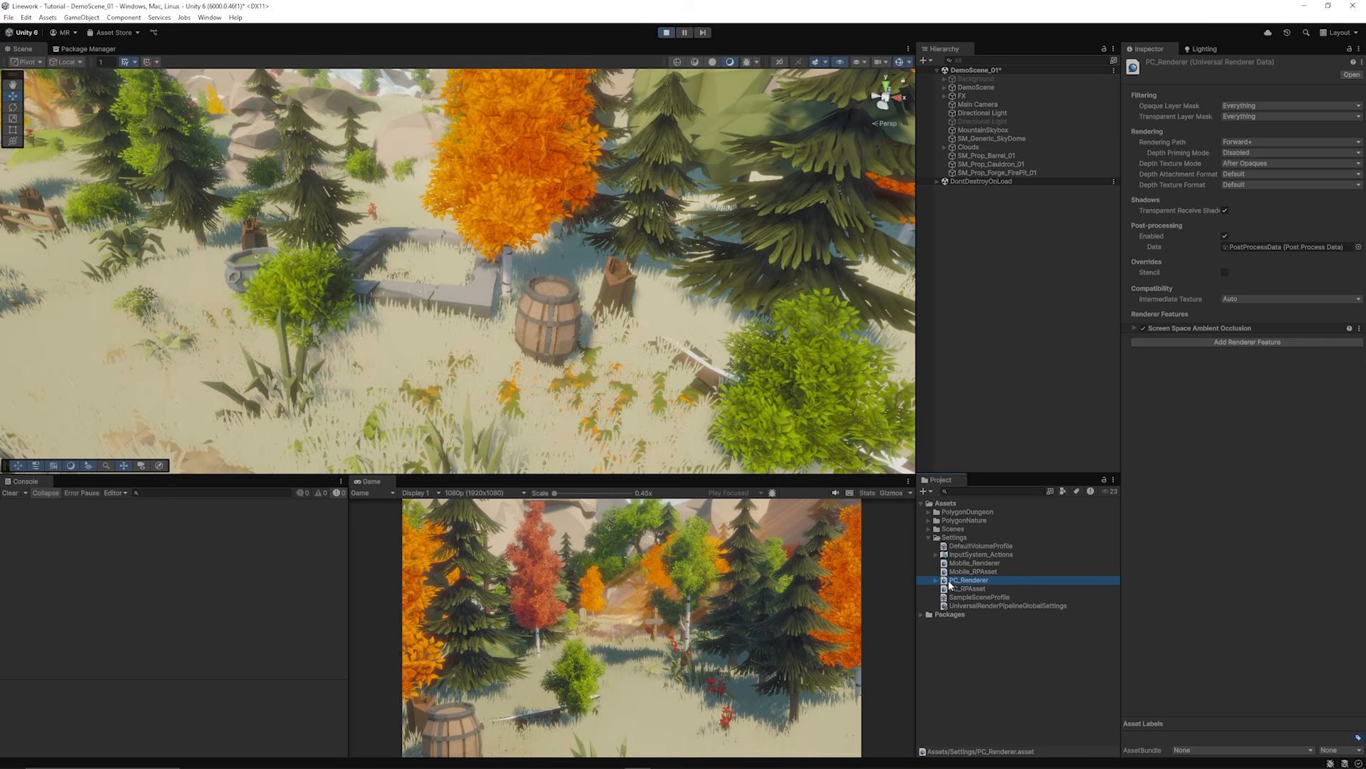
Step: Confirm in Graphics settings that PC_RPAsset is the default pipeline using PC_Renderer, then reselect PC_Renderer
click(25, 17)
click(59, 322)
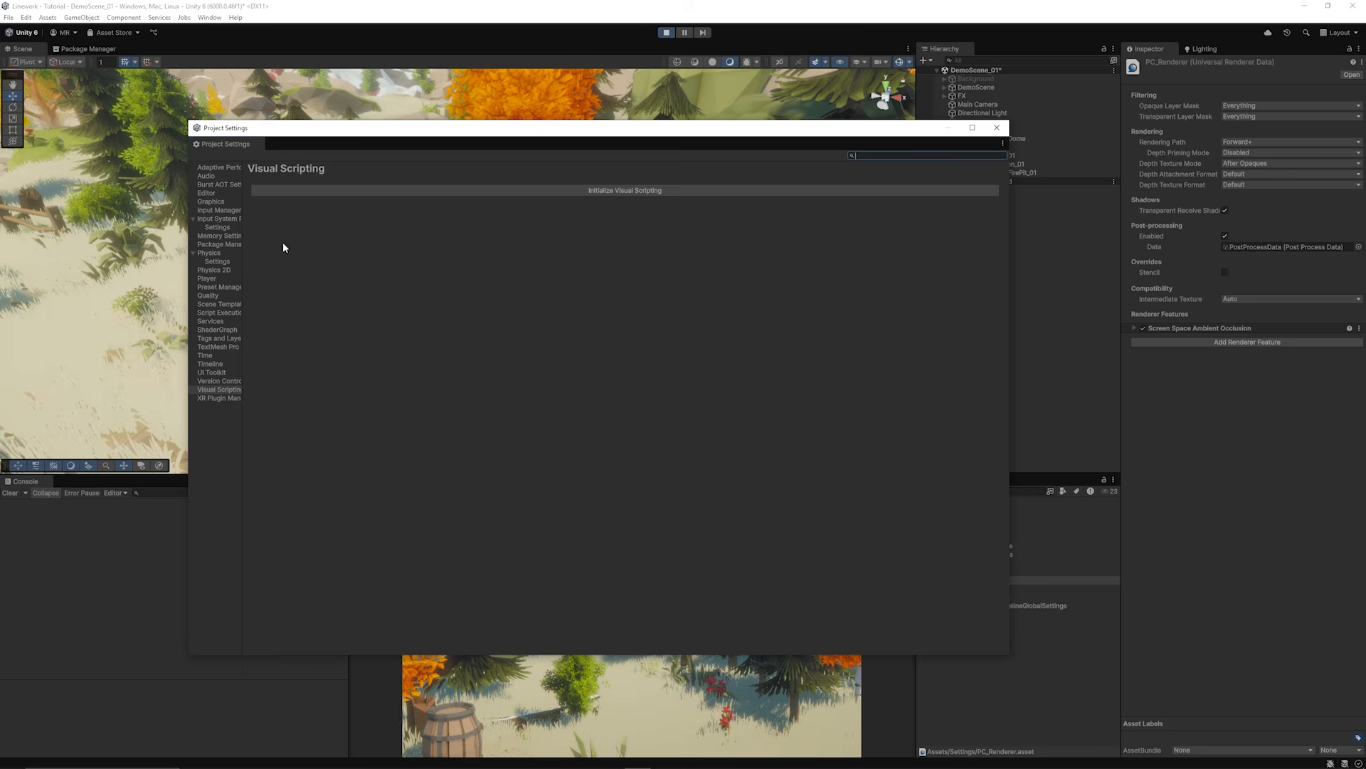
click(603, 208)
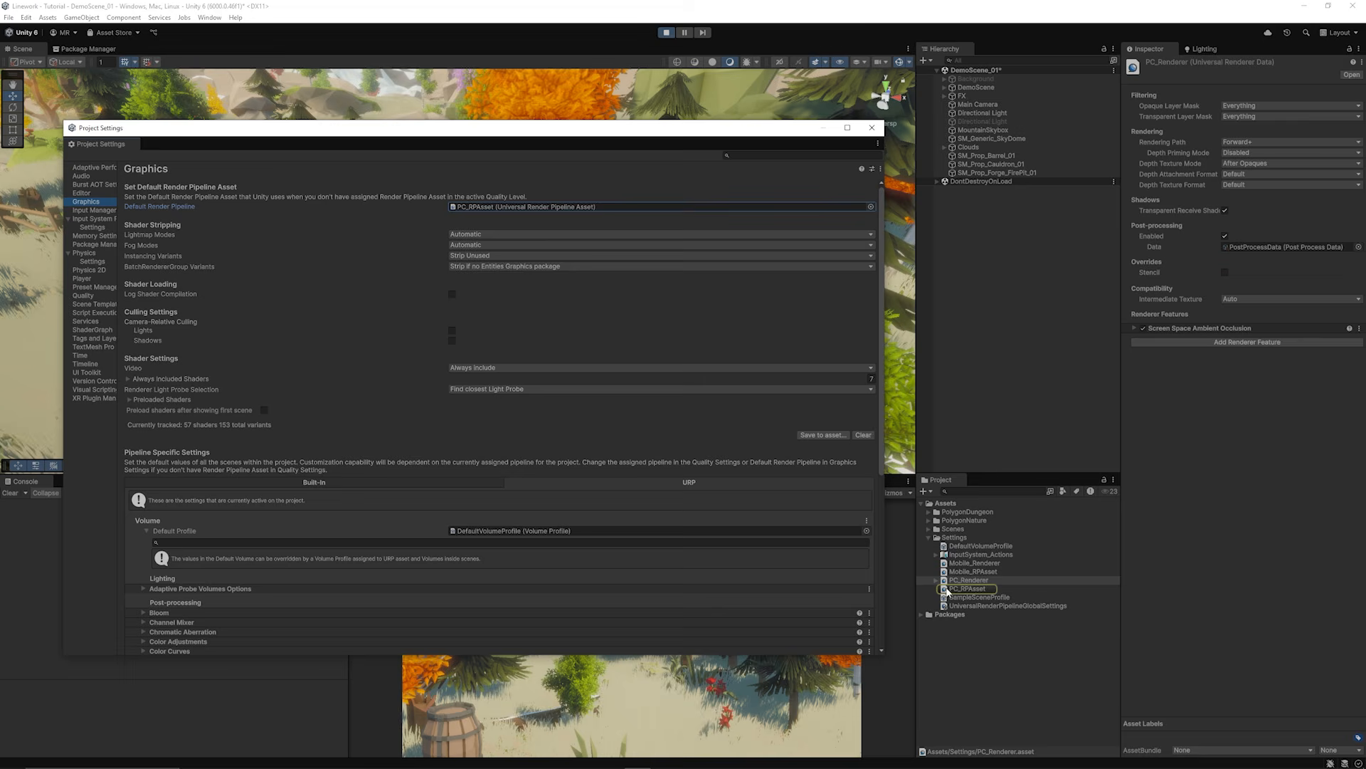
click(964, 589)
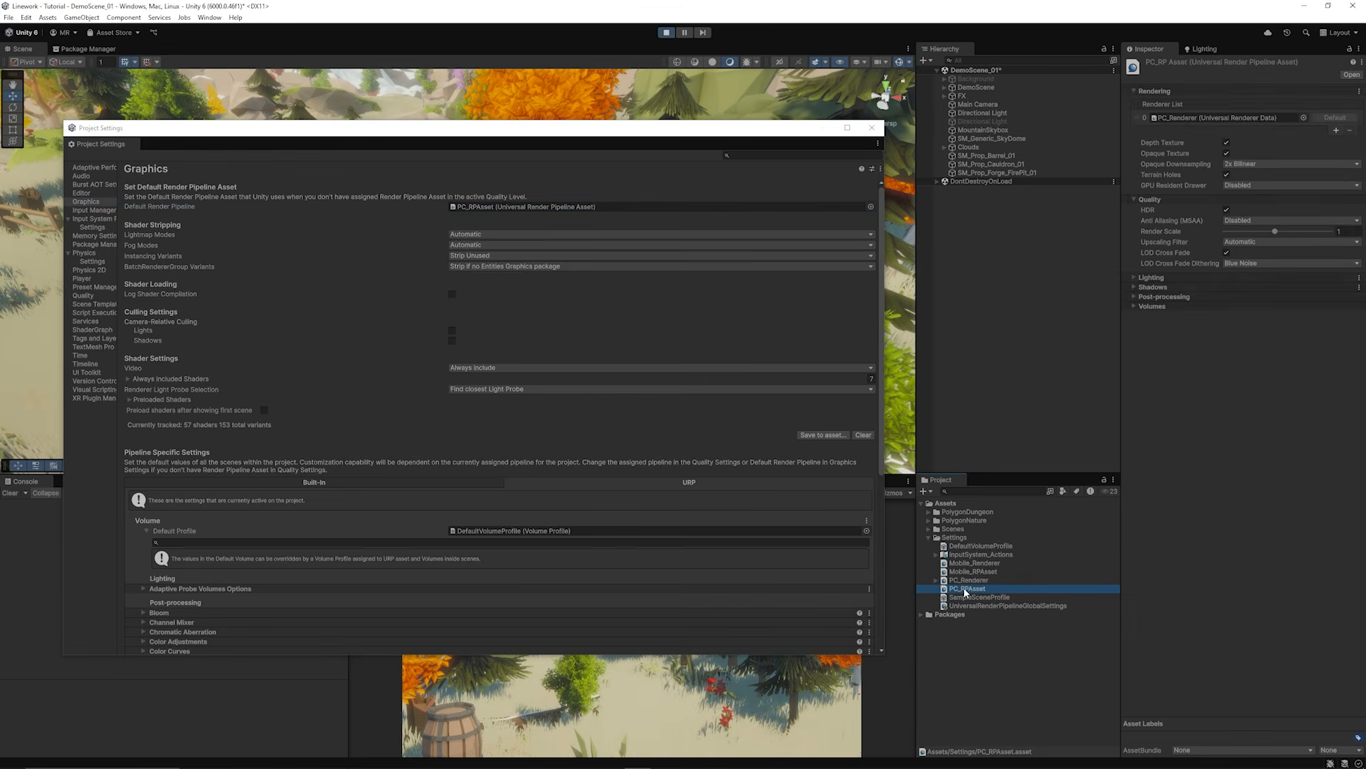
click(1180, 117)
click(879, 130)
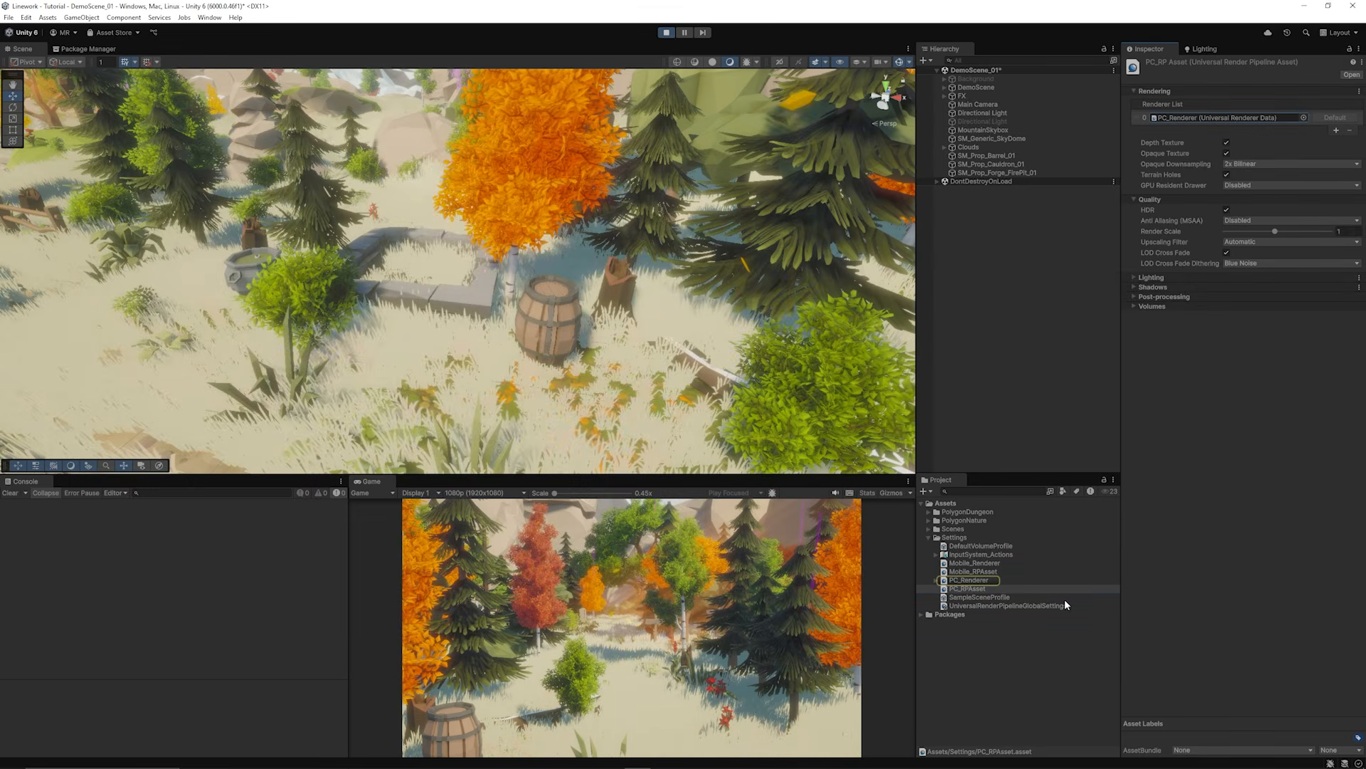
click(968, 580)
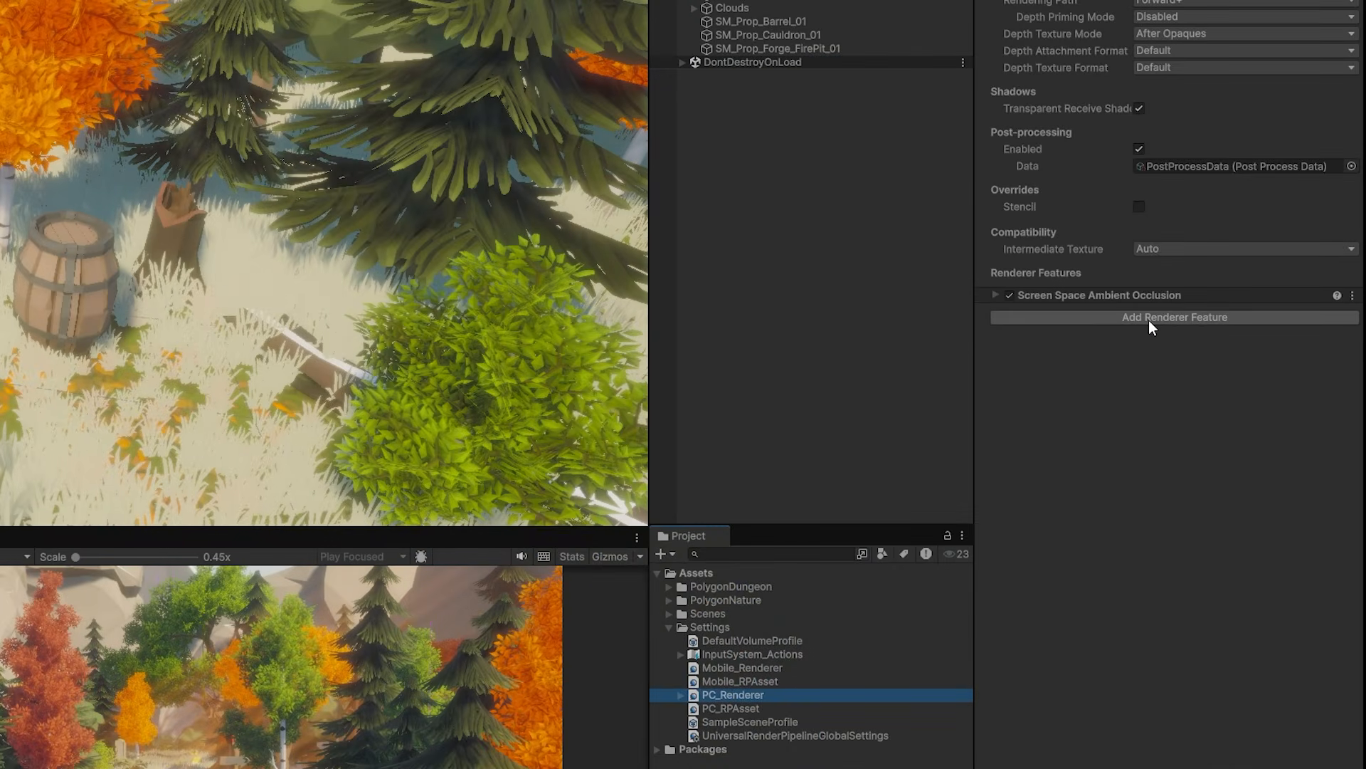
Step: Add a Free Outline renderer feature with a new settings asset holding one green outline
click(1231, 344)
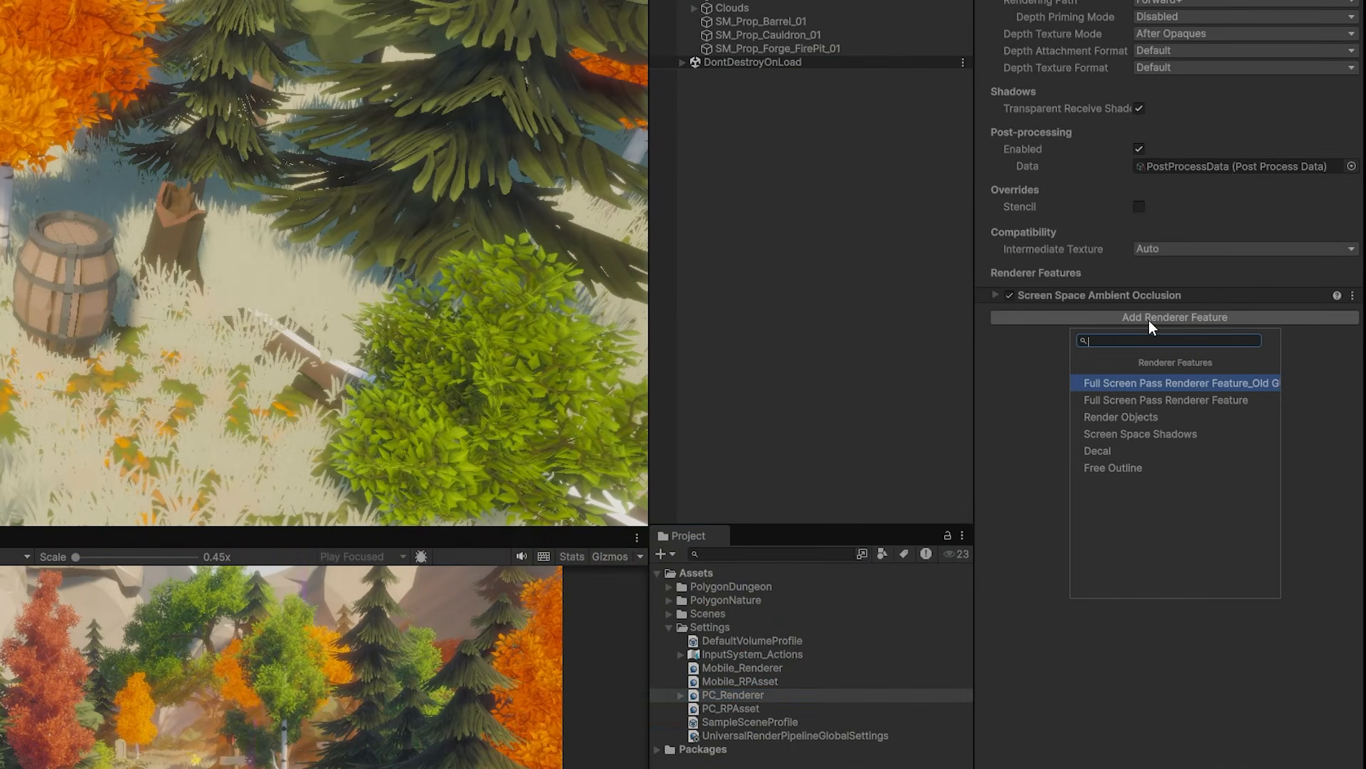
click(1138, 469)
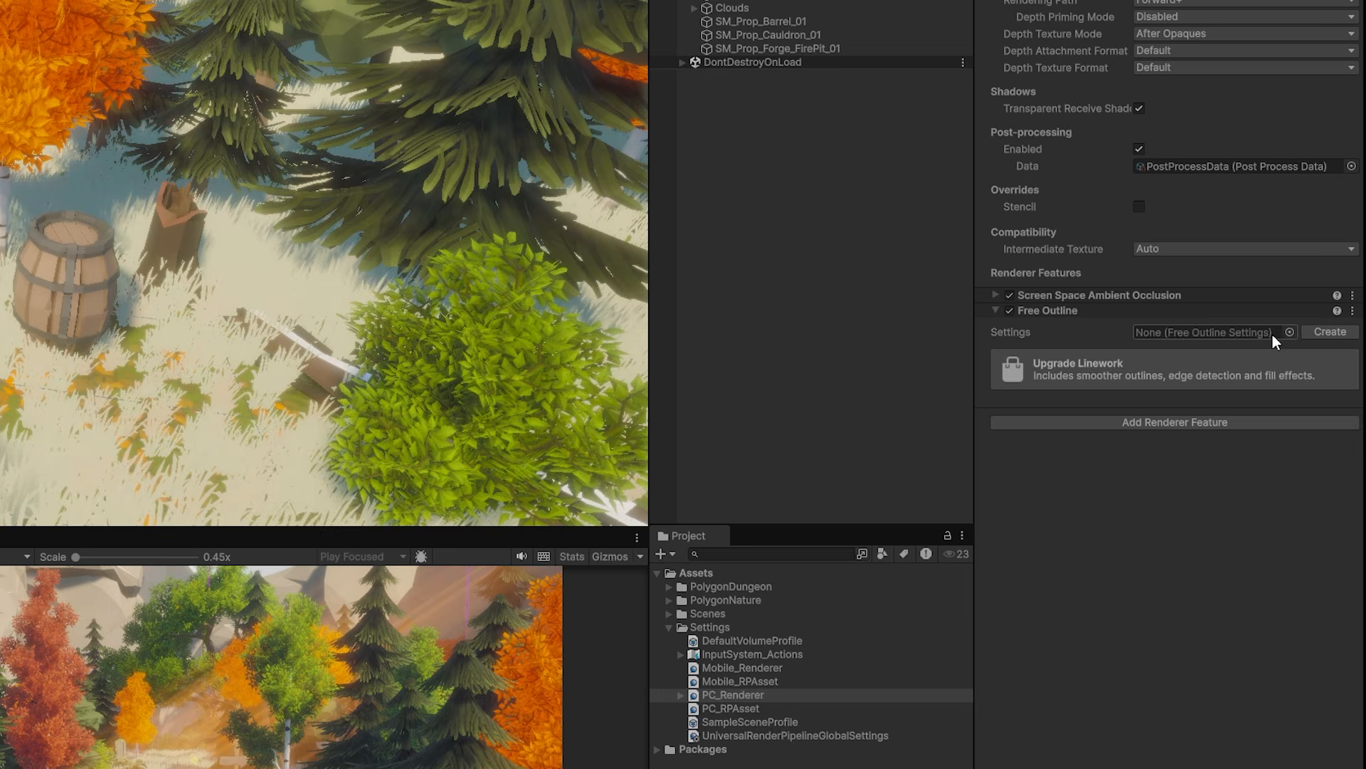
click(1328, 332)
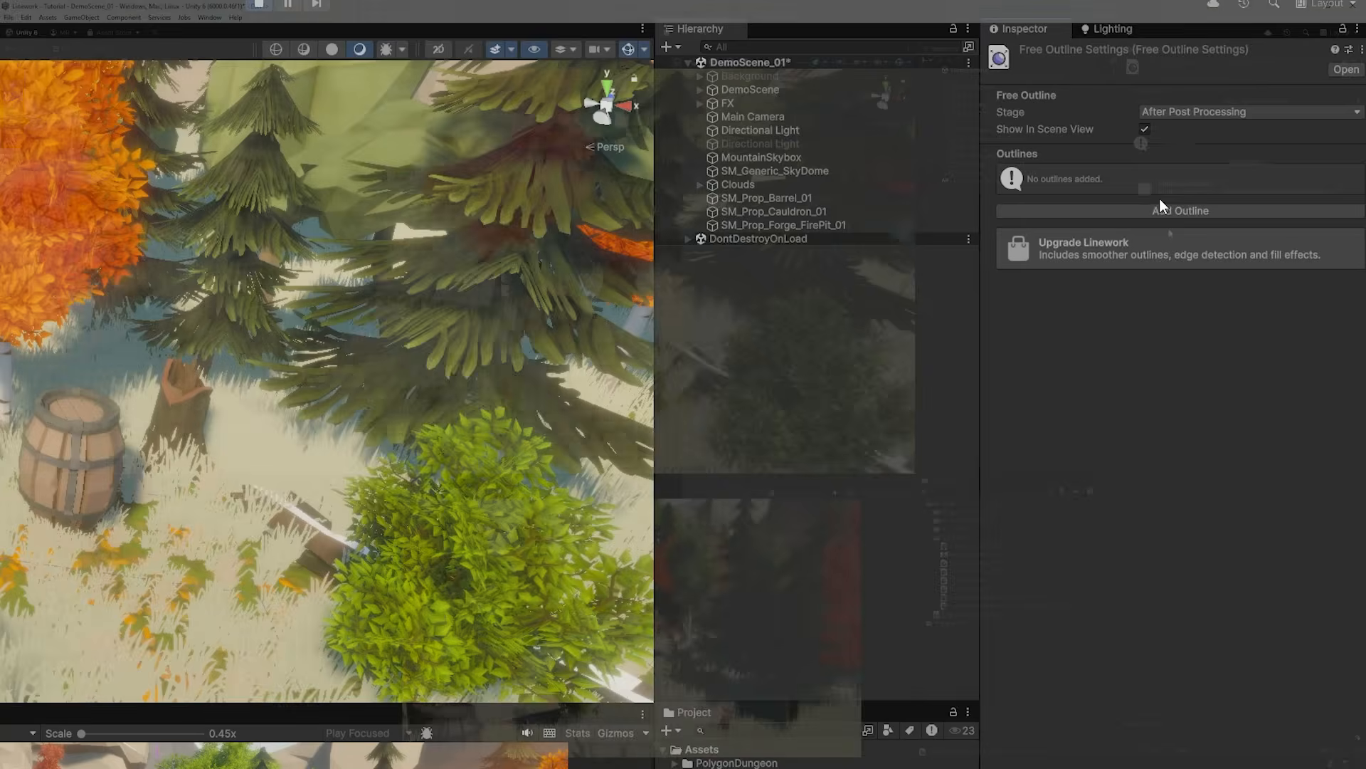
click(1241, 162)
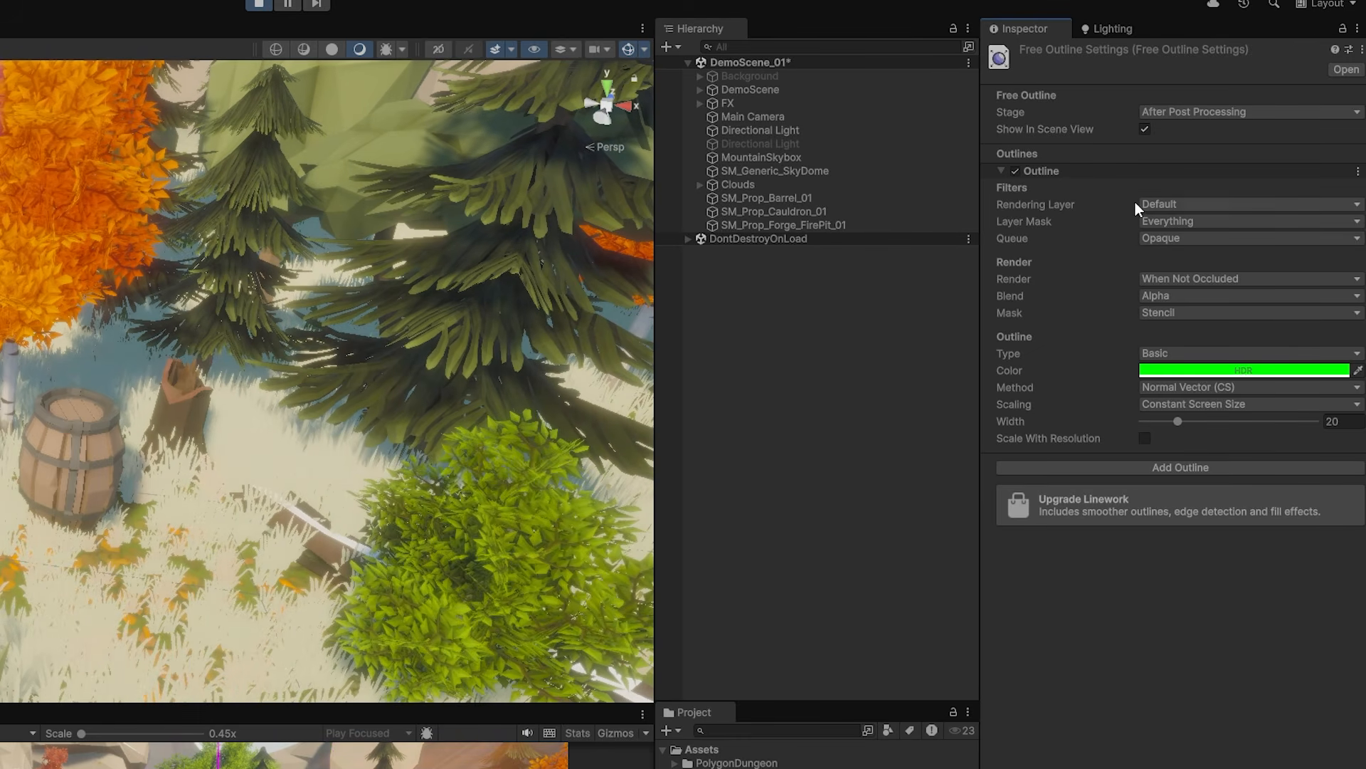
Step: Orbit the scene view around the barrel and select it
scroll(12, 388, up, 4)
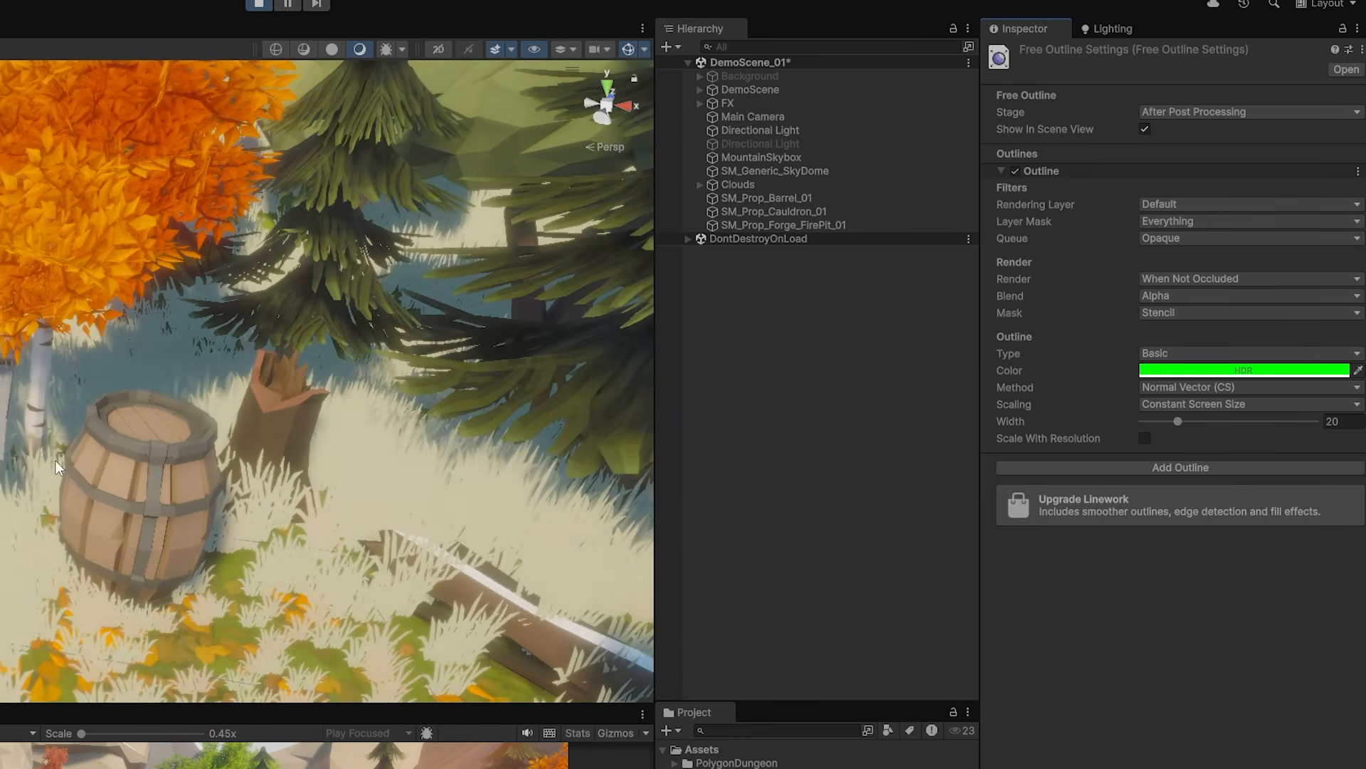
alt+drag(45, 376, 91, 385)
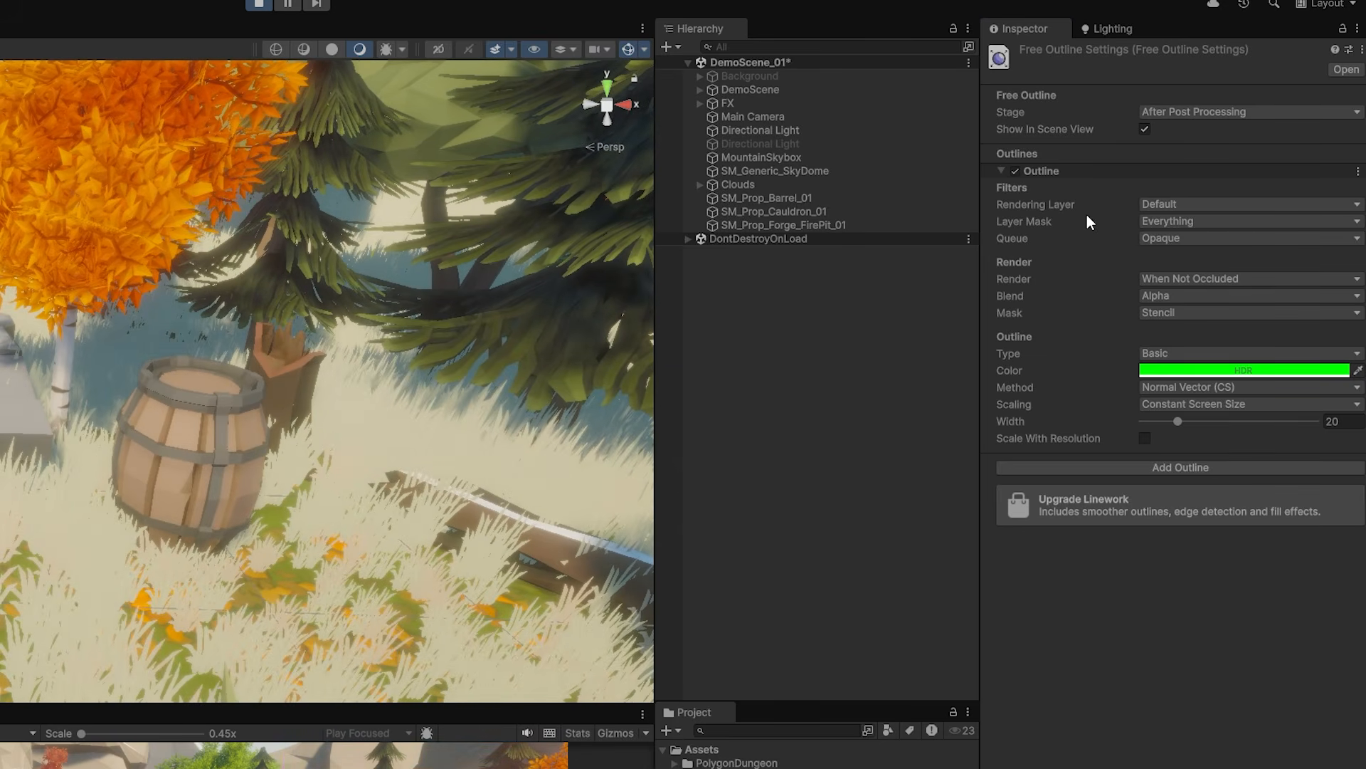
click(195, 411)
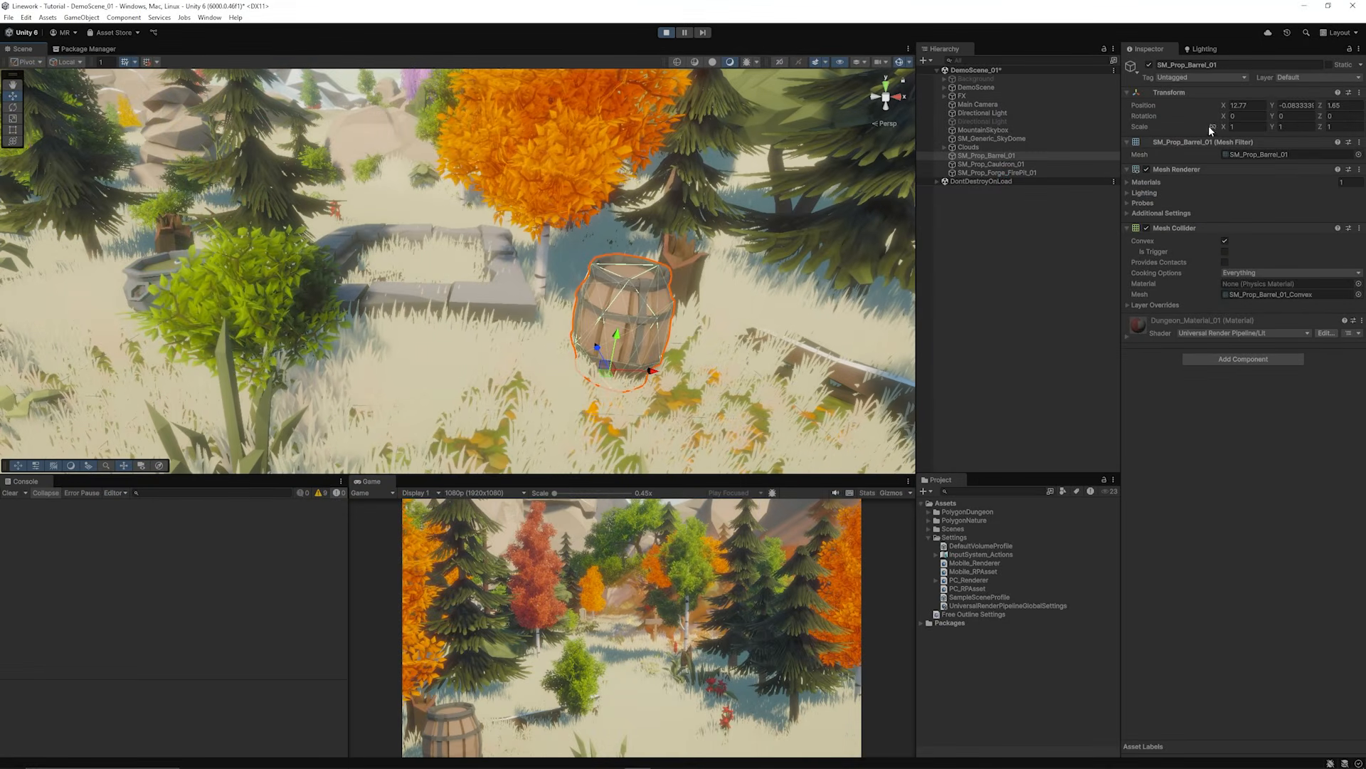
Step: Put the barrel on the Outline layer and restrict the outline's Layer Mask to Outline
click(1291, 78)
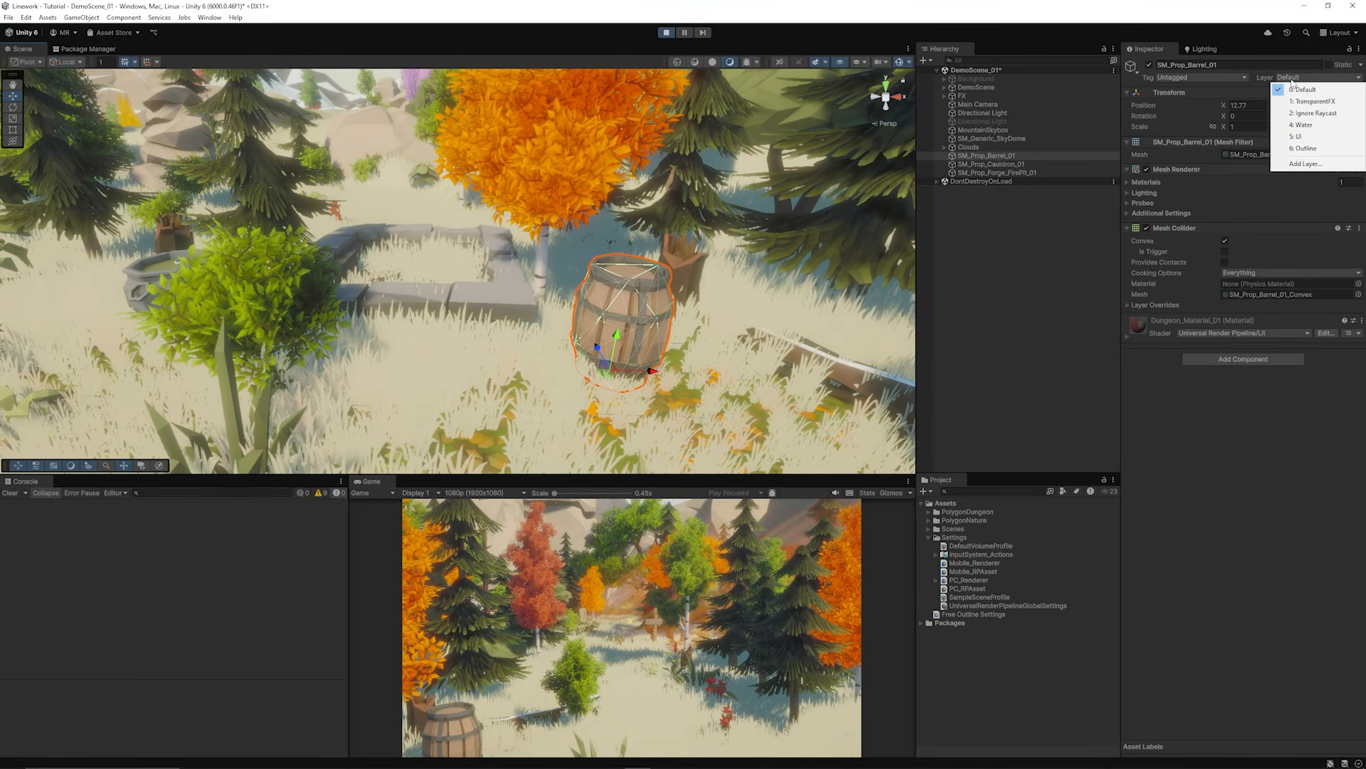
click(1305, 148)
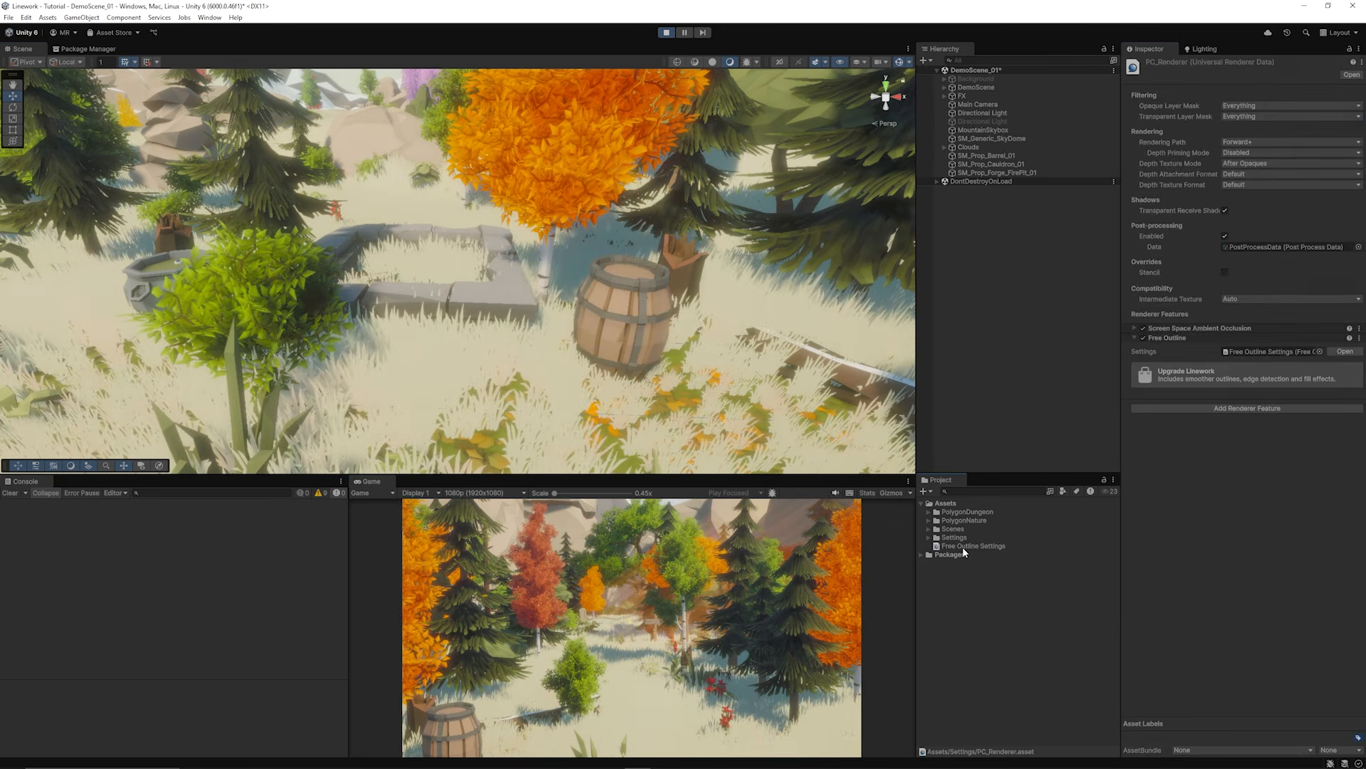
click(962, 546)
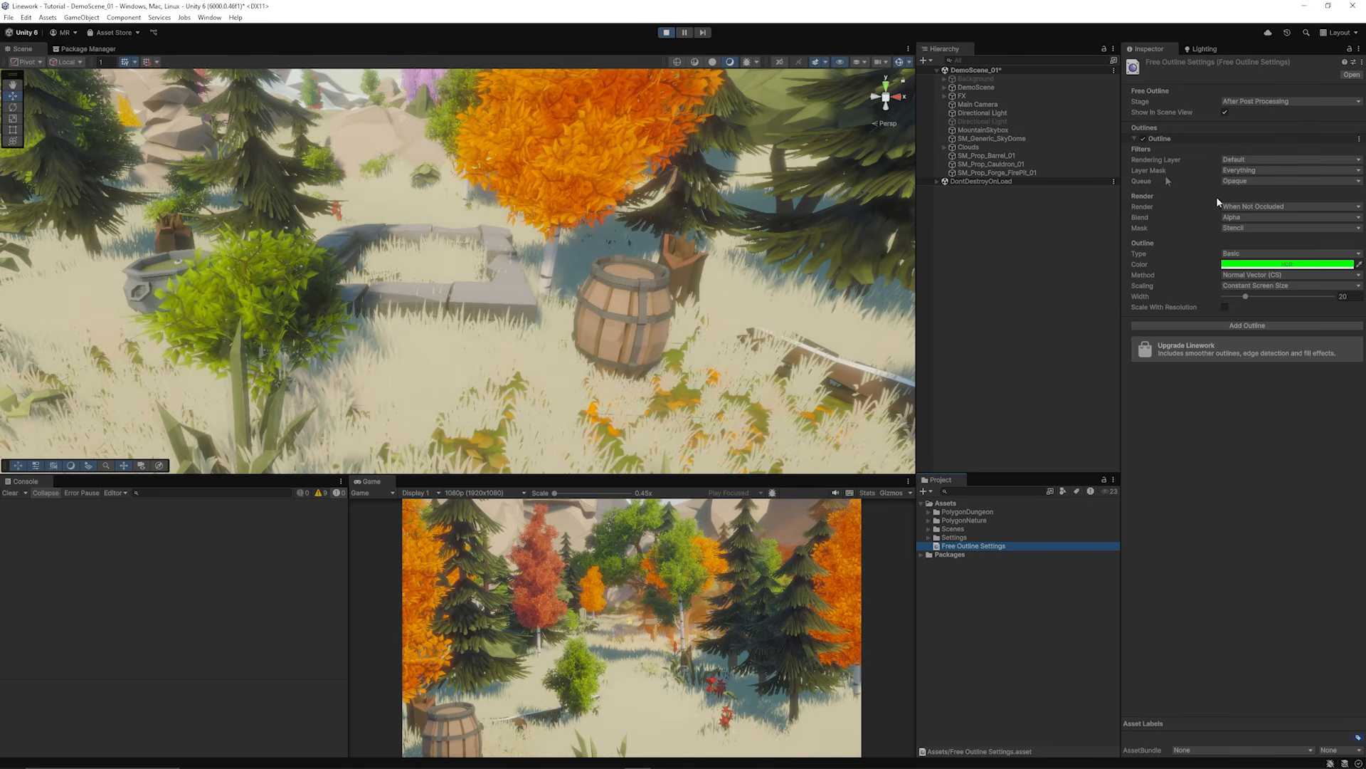
click(1236, 170)
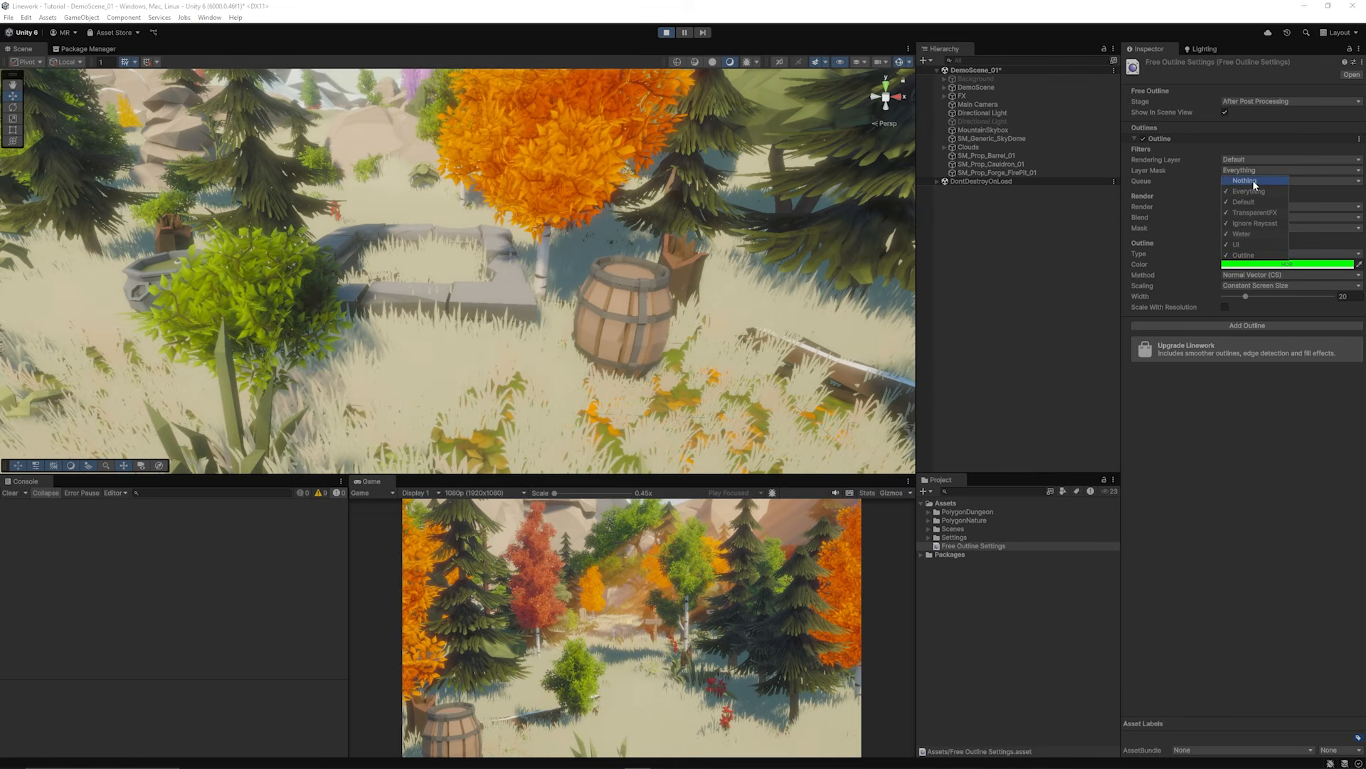
click(1243, 256)
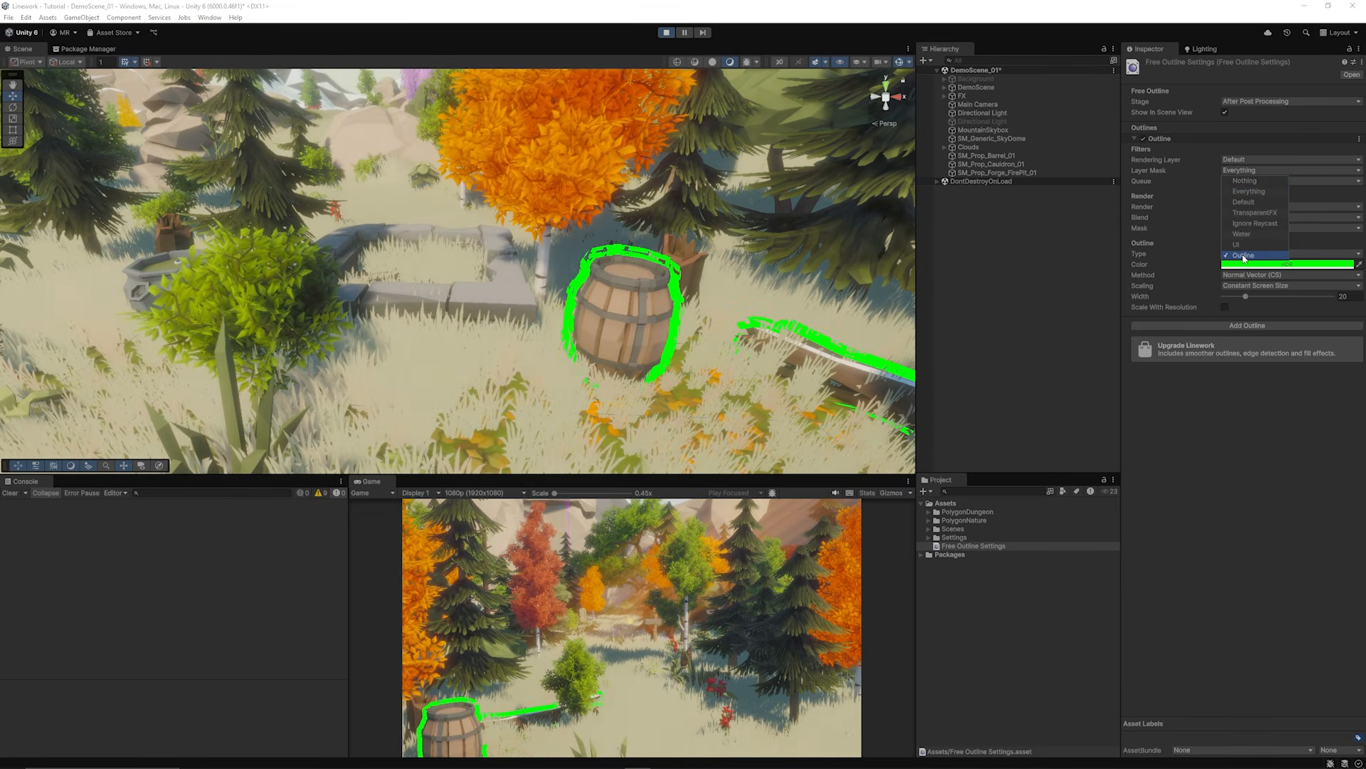
Step: Reframe and reselect the barrel, then change the outline colour to pink-red
click(1066, 350)
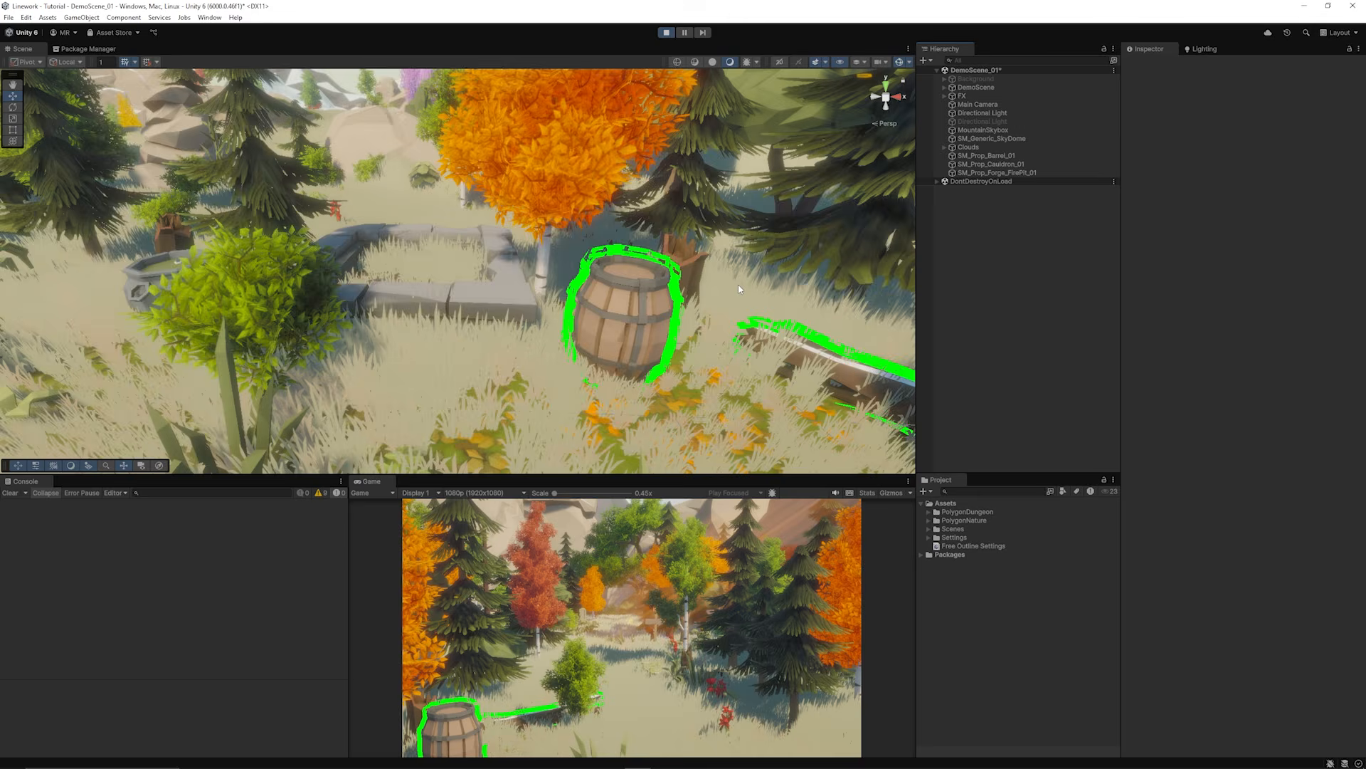
middle_drag(790, 284, 662, 284)
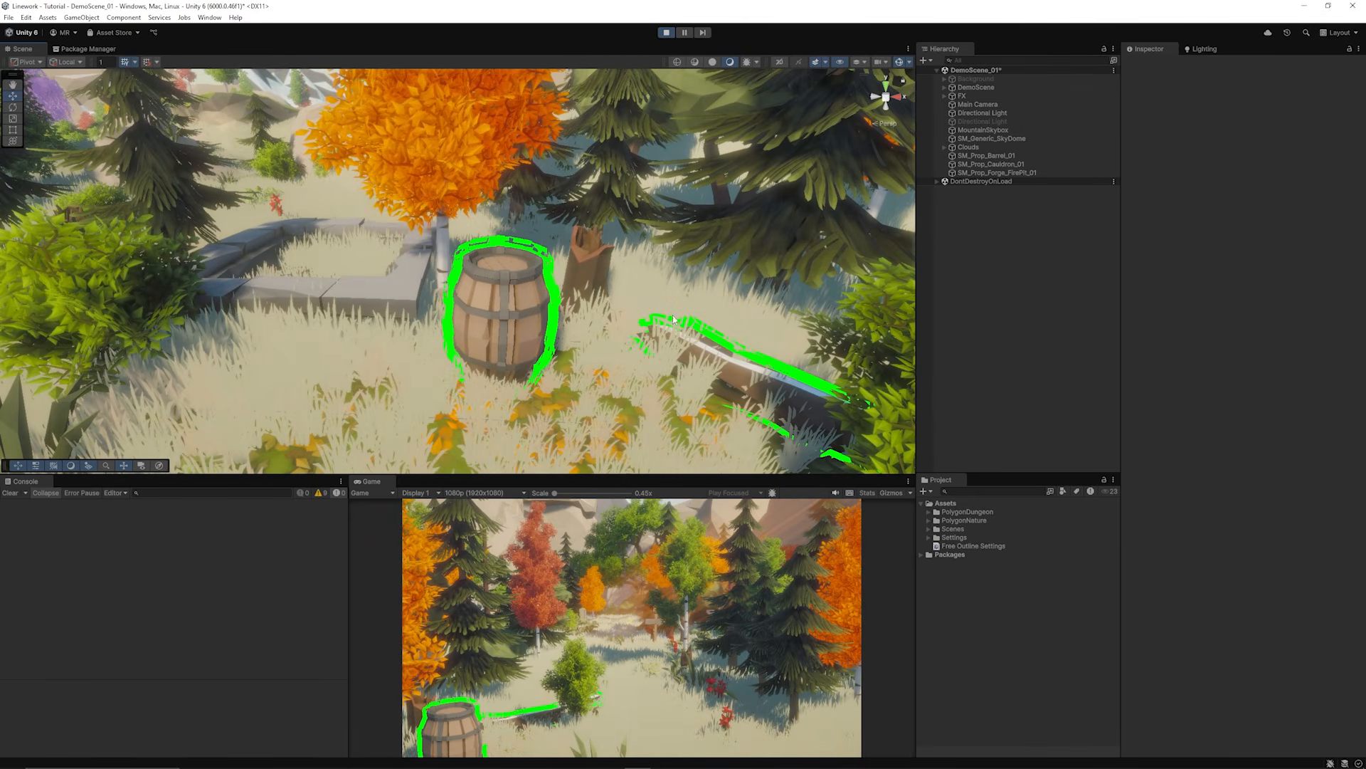
click(512, 305)
click(973, 546)
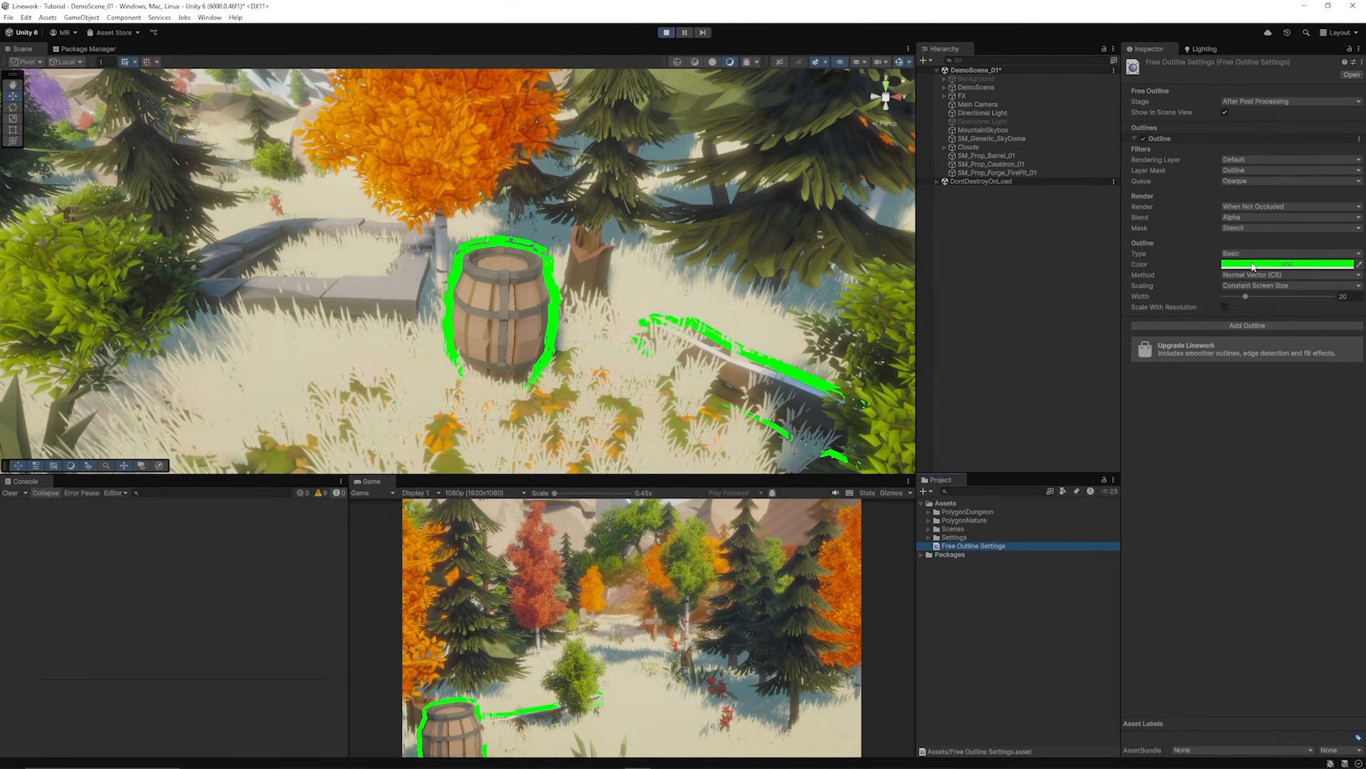
click(1244, 265)
click(1343, 358)
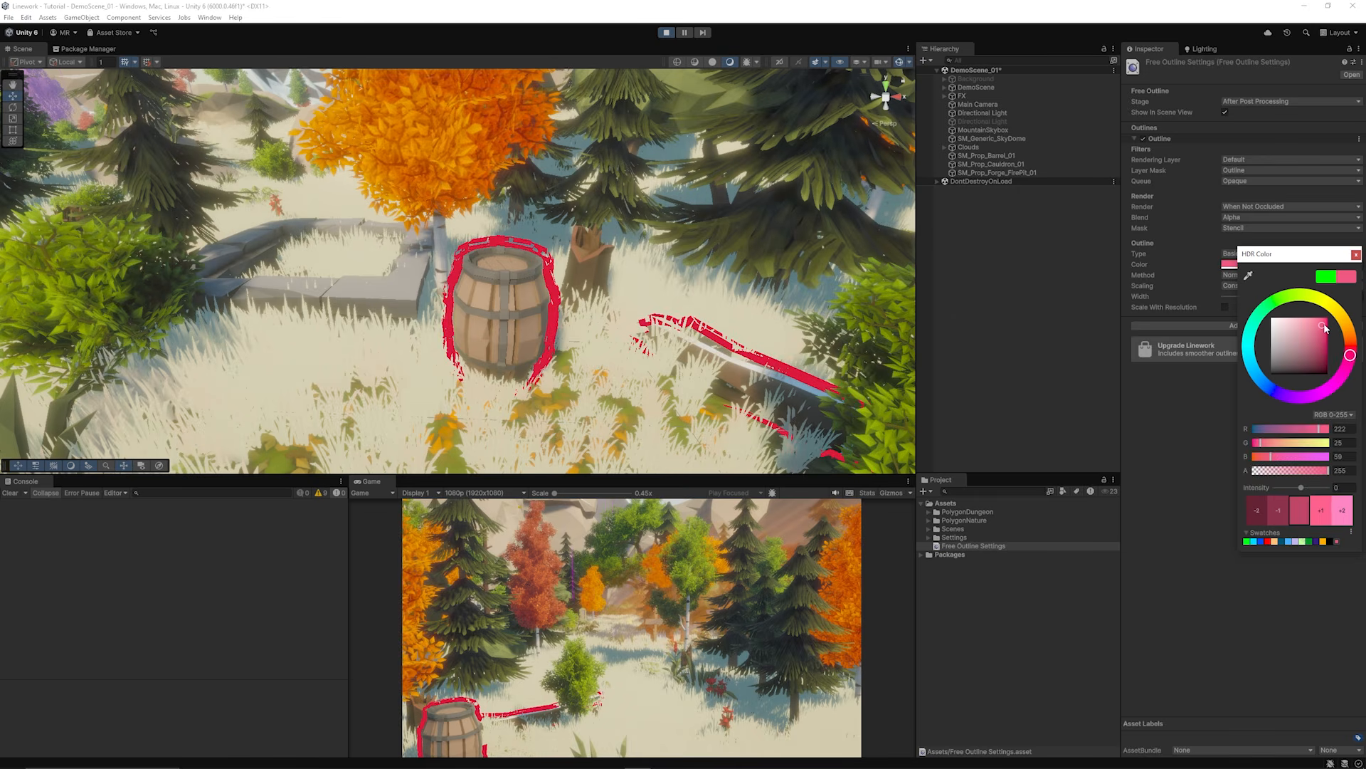
Step: Change the outline colour from white to crimson and make the outline thinner
drag(1313, 338, 1210, 296)
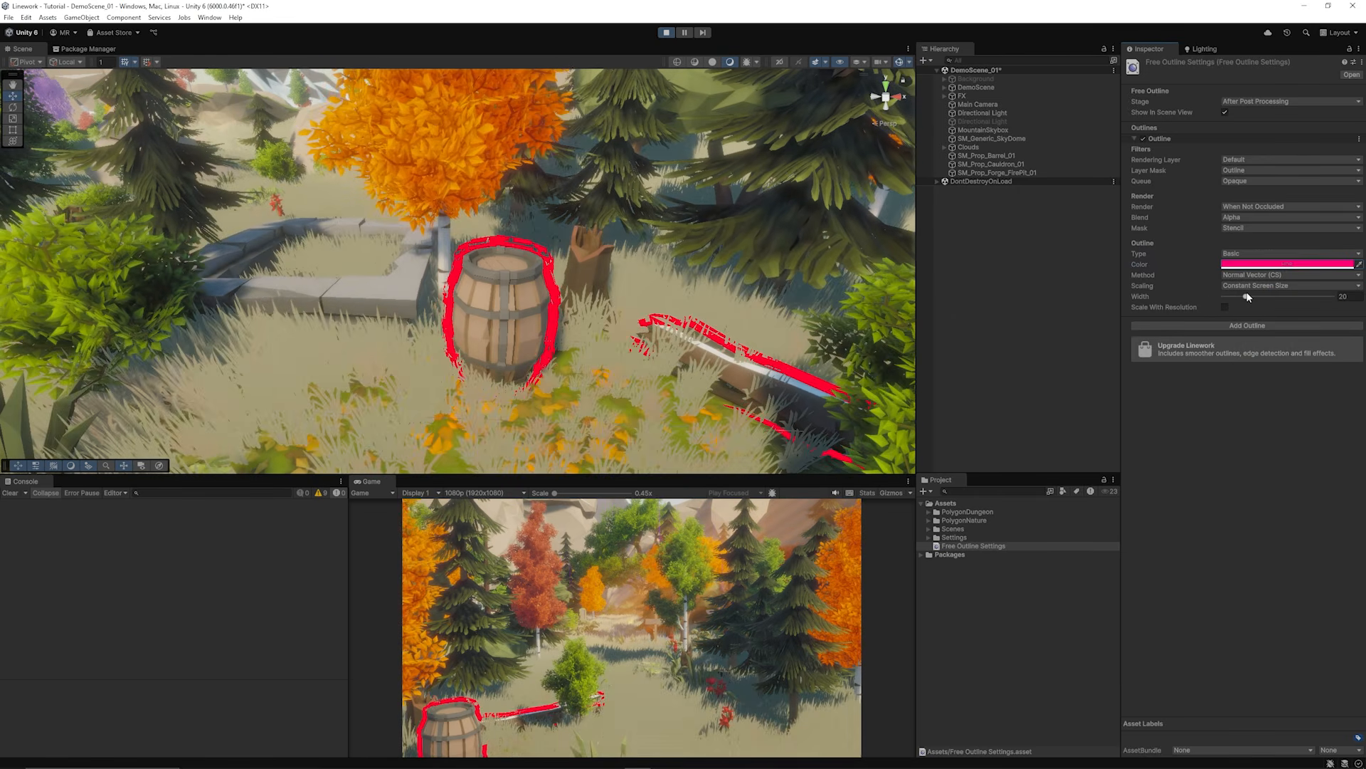
drag(1246, 296, 1231, 298)
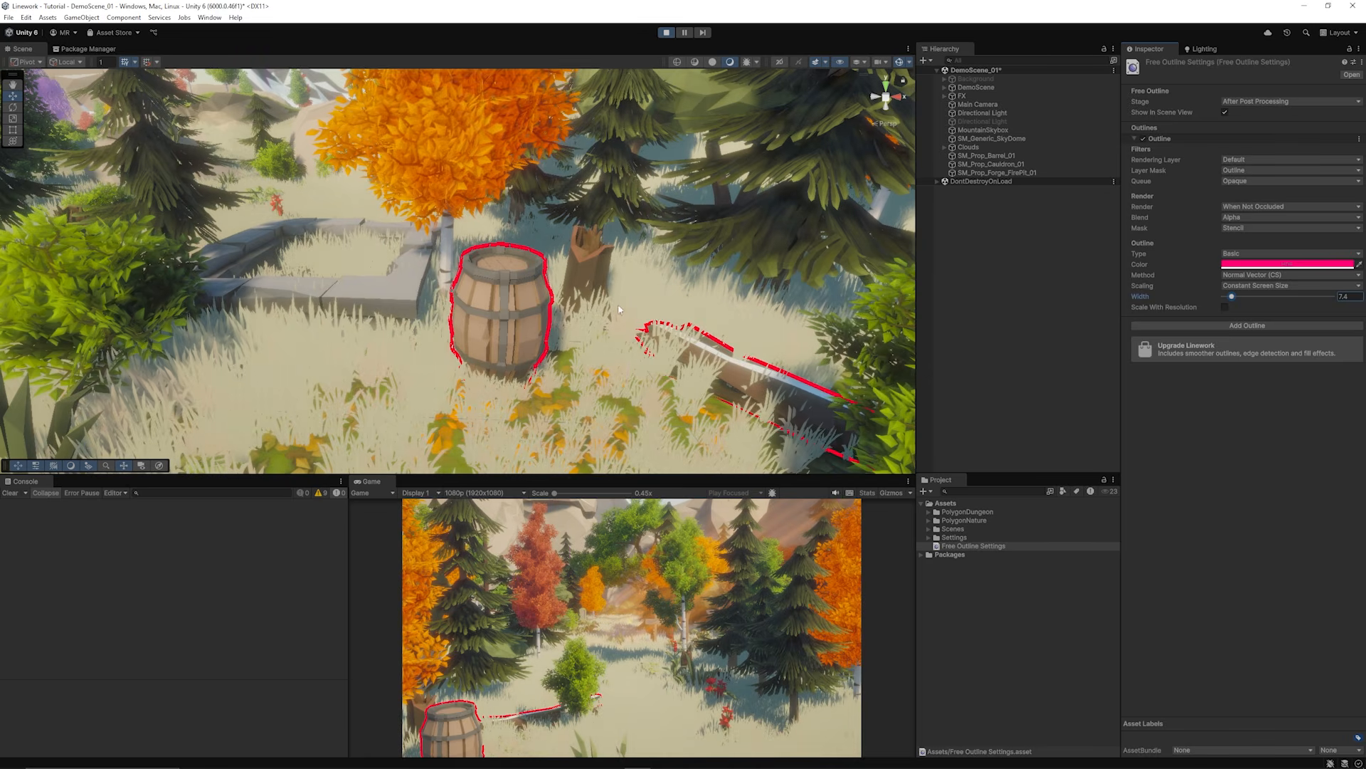
scroll(574, 291, up, 5)
scroll(575, 294, down, 9)
scroll(576, 301, up, 10)
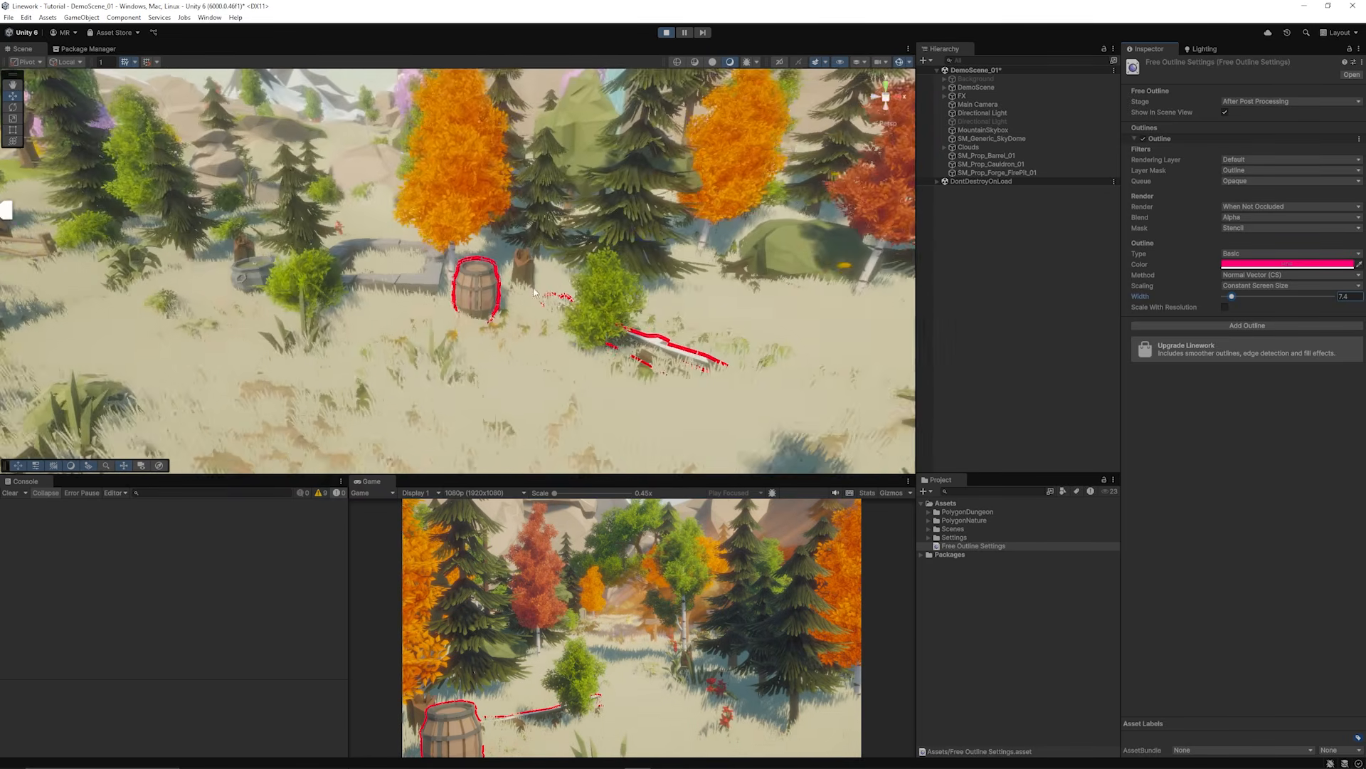
scroll(612, 289, down, 3)
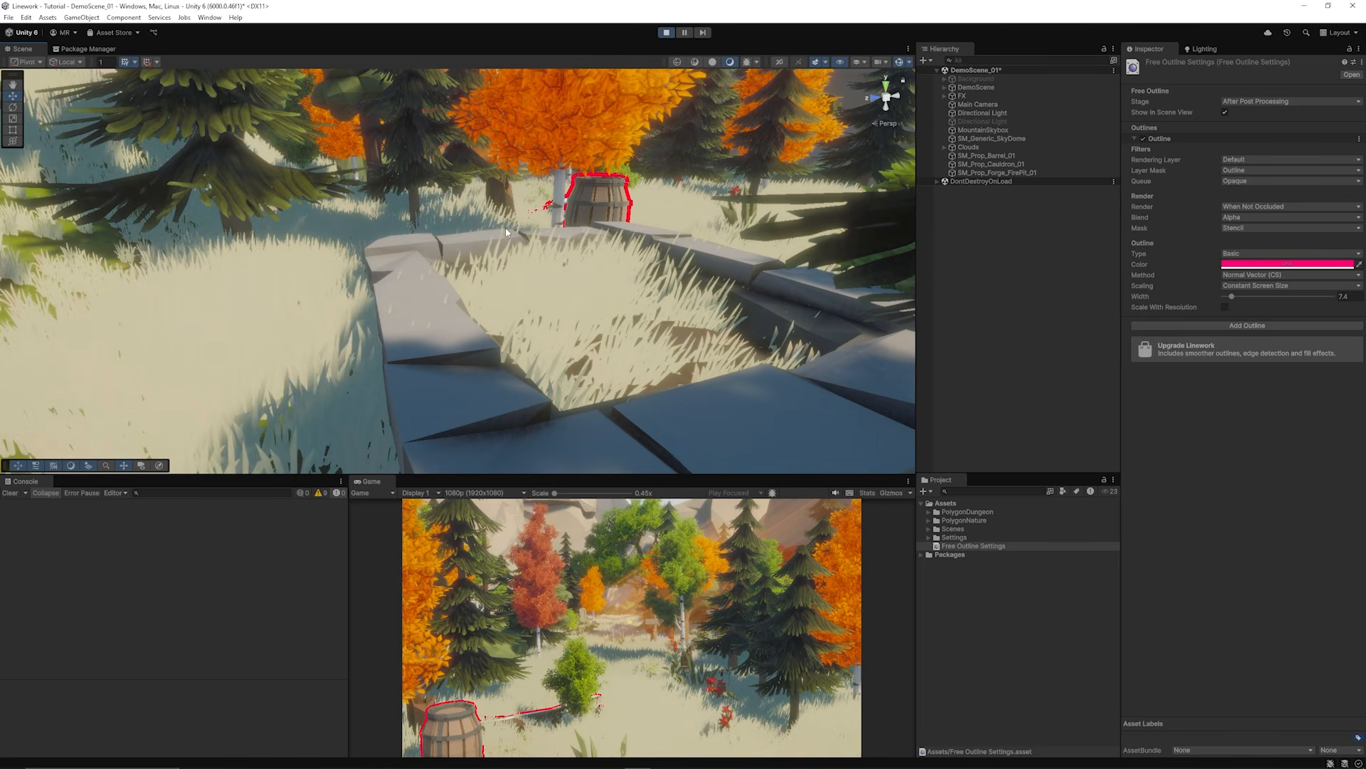
alt+drag(753, 267, 729, 251)
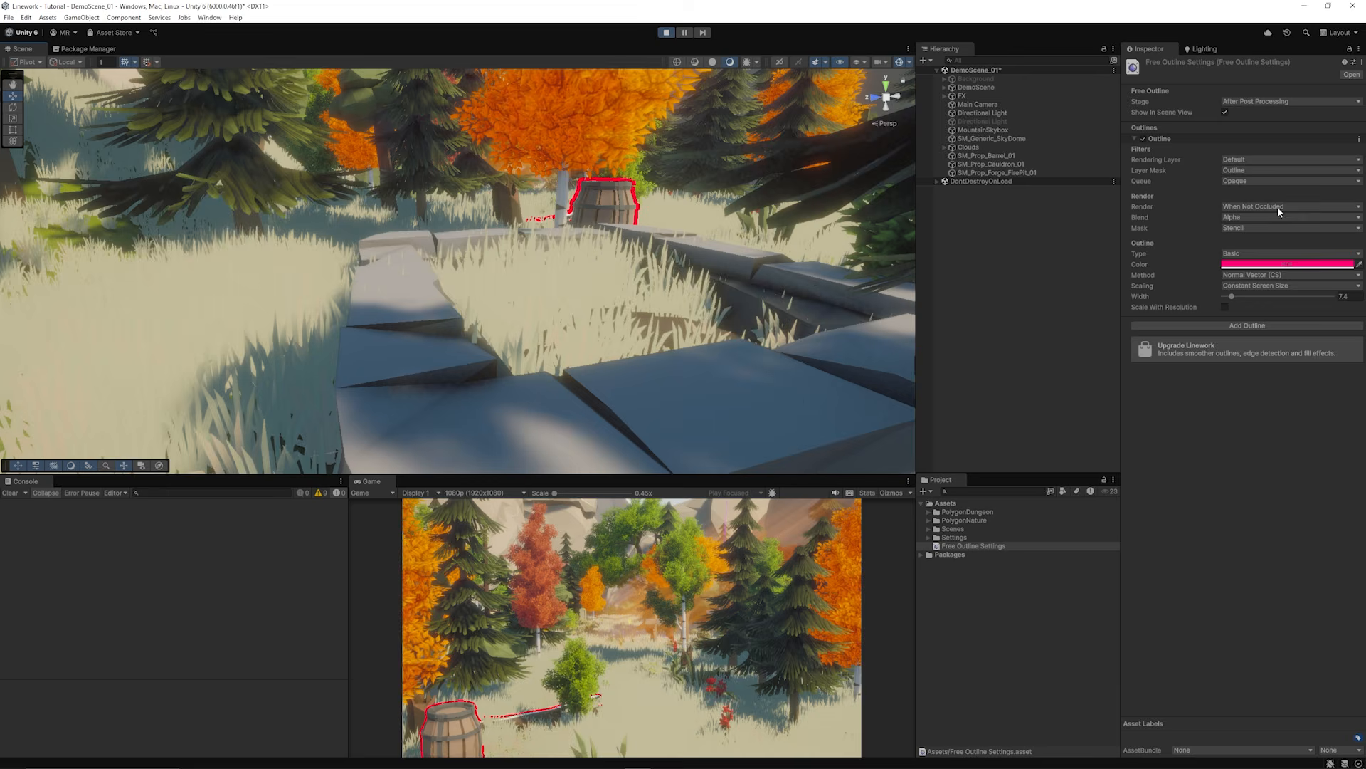
Step: Try Render = When Occluded, then set the outline to render When Not Occluded
click(1247, 207)
click(1274, 231)
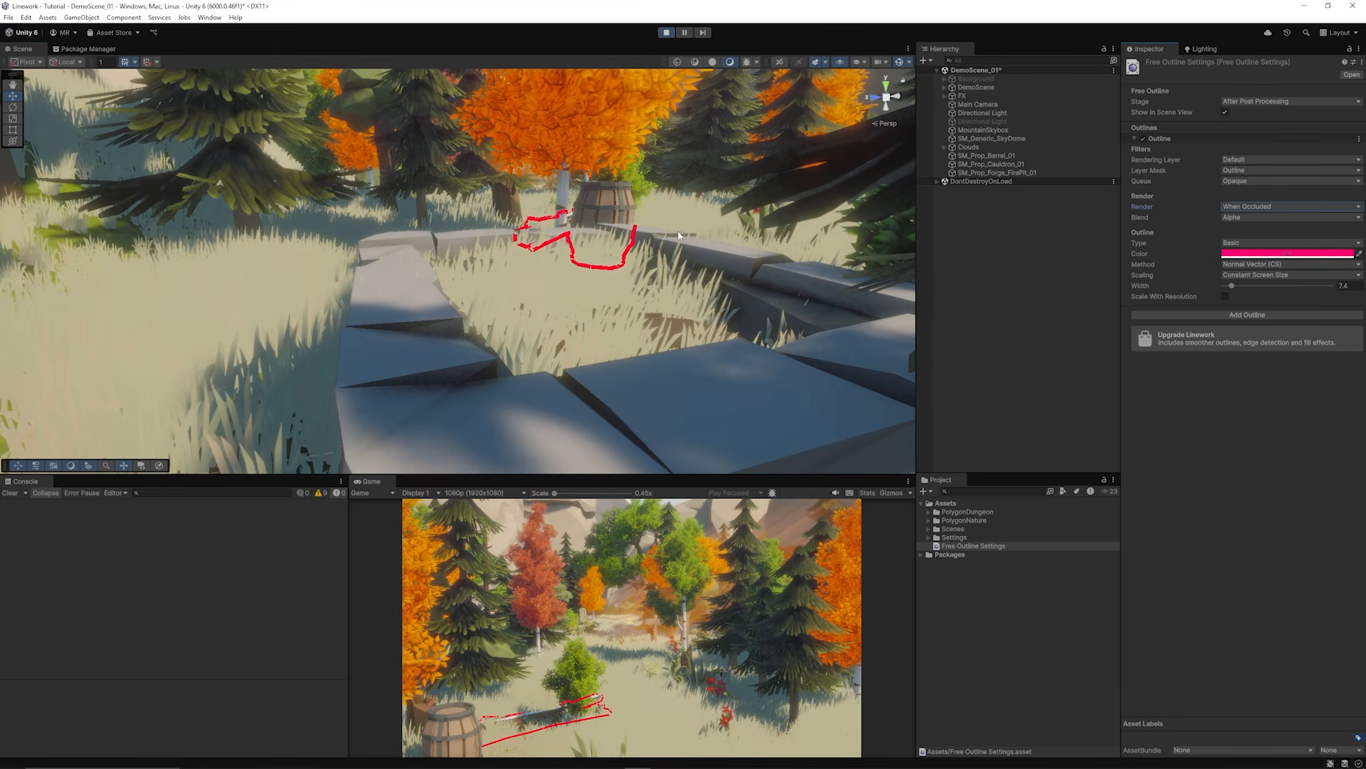
alt+drag(712, 235, 652, 238)
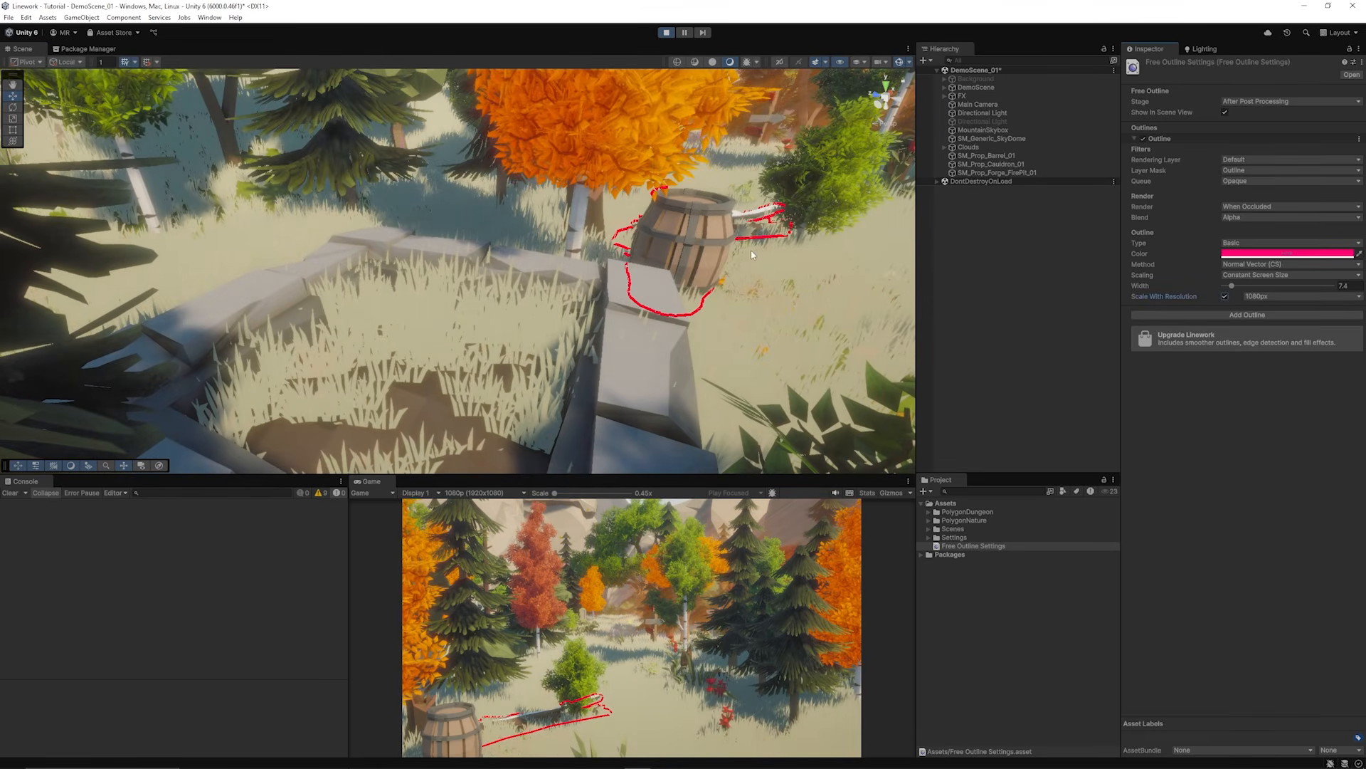
alt+drag(674, 243, 506, 217)
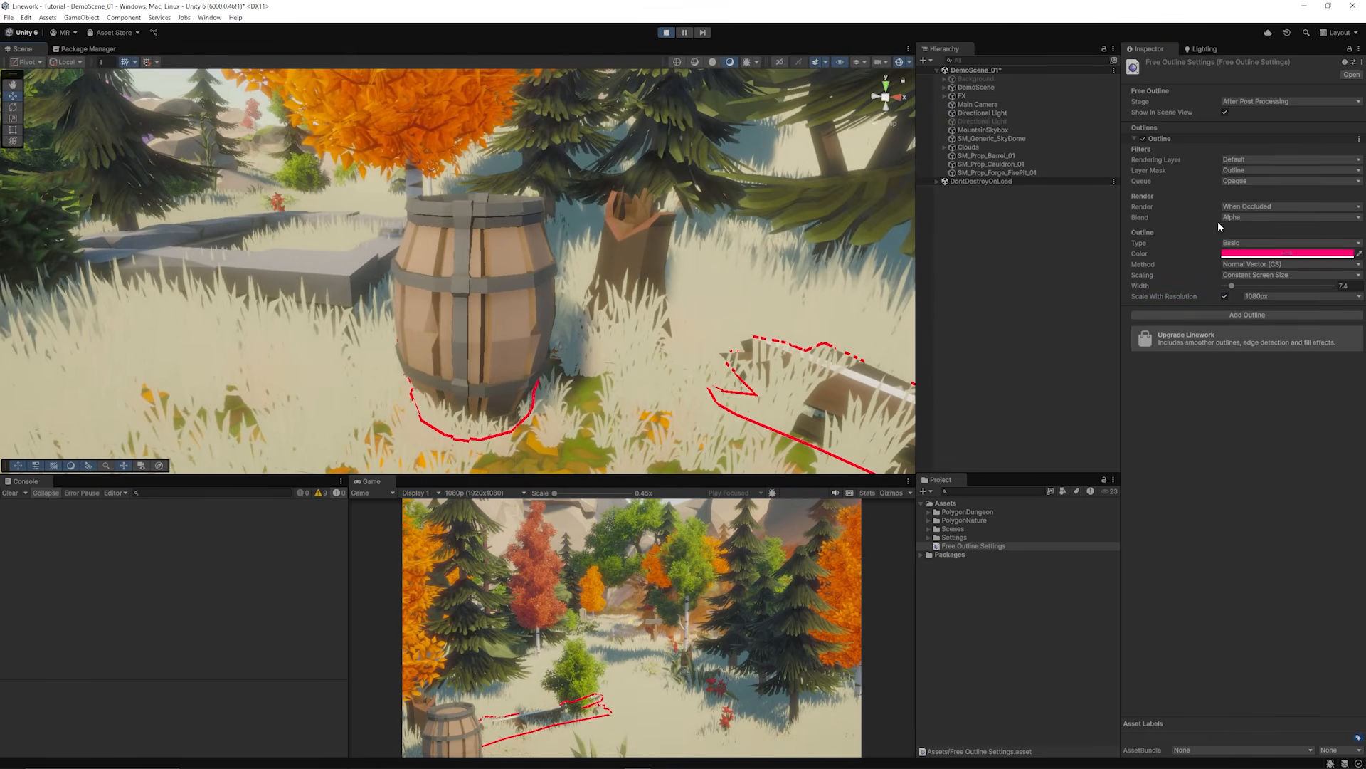
click(1252, 207)
click(1267, 242)
scroll(544, 279, down, 10)
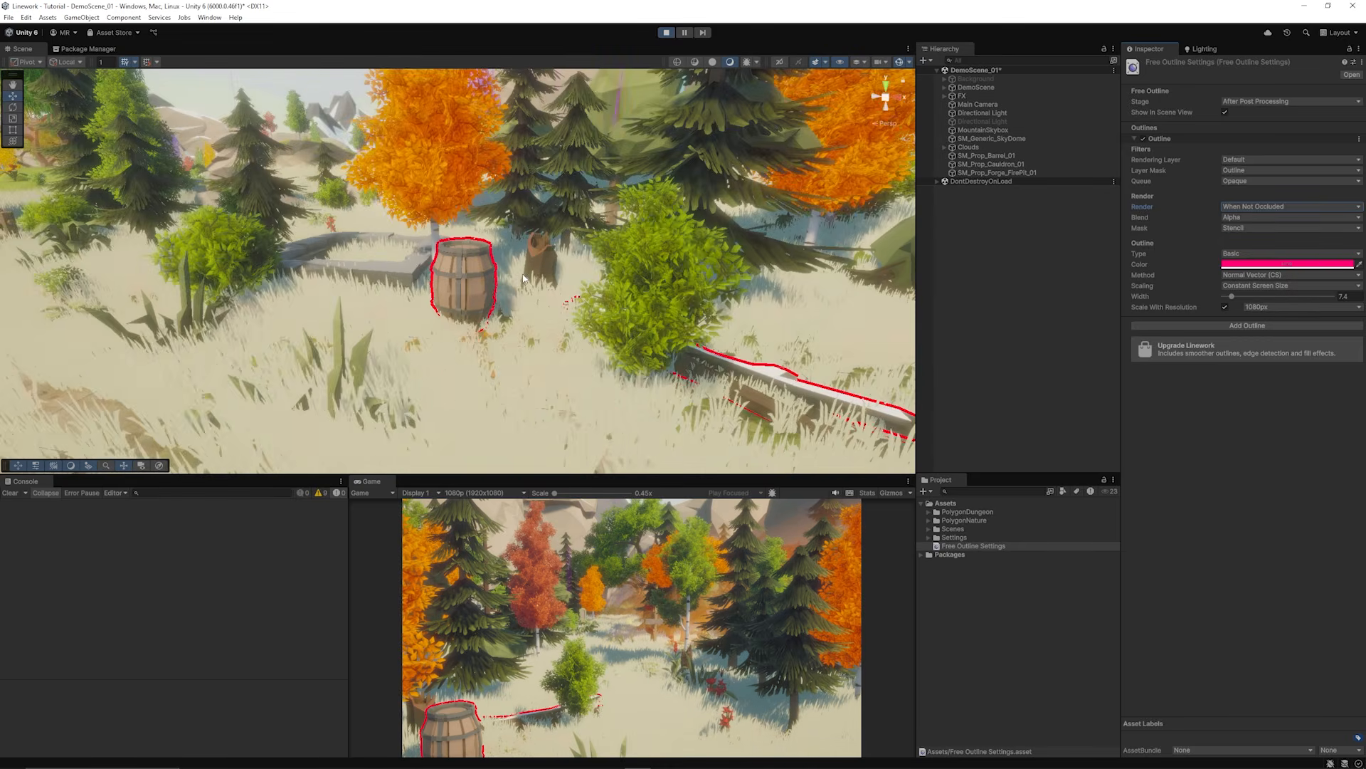
scroll(542, 279, up, 12)
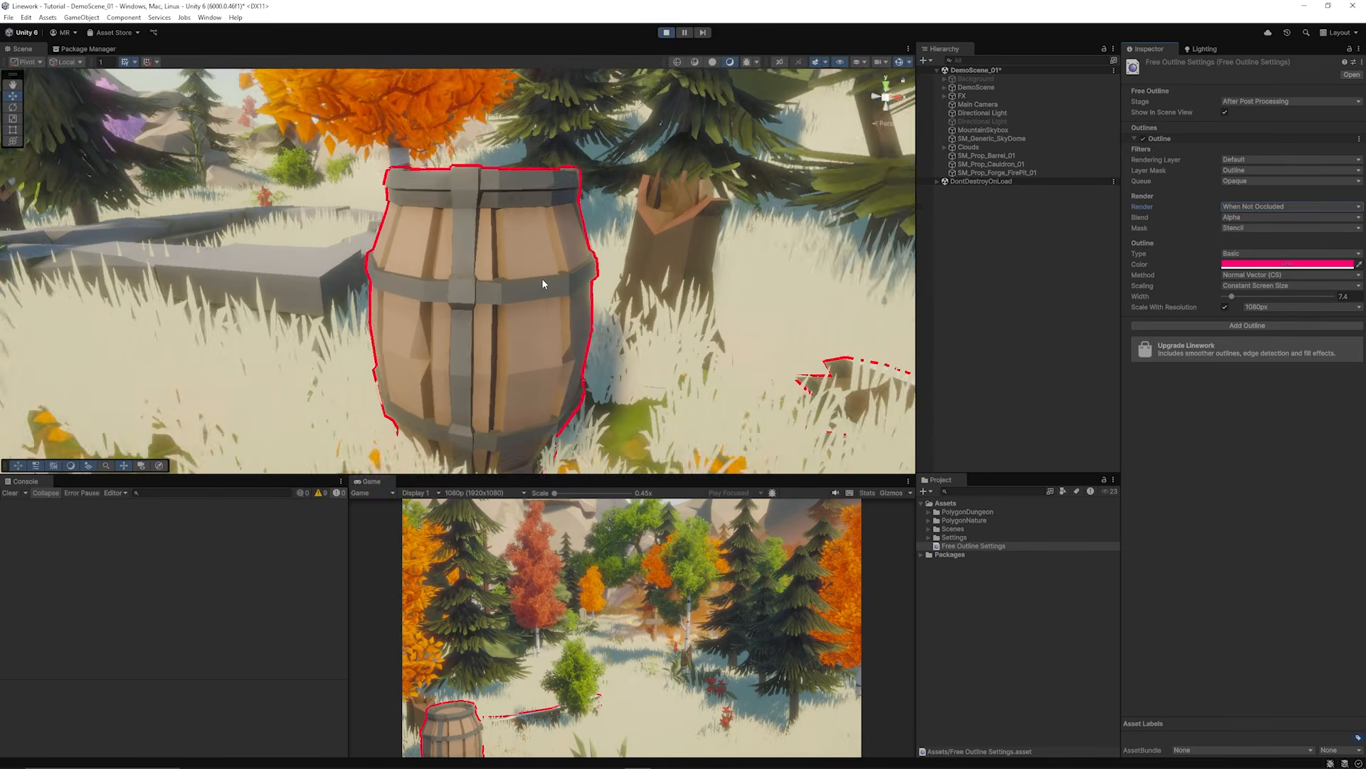
scroll(543, 279, up, 2)
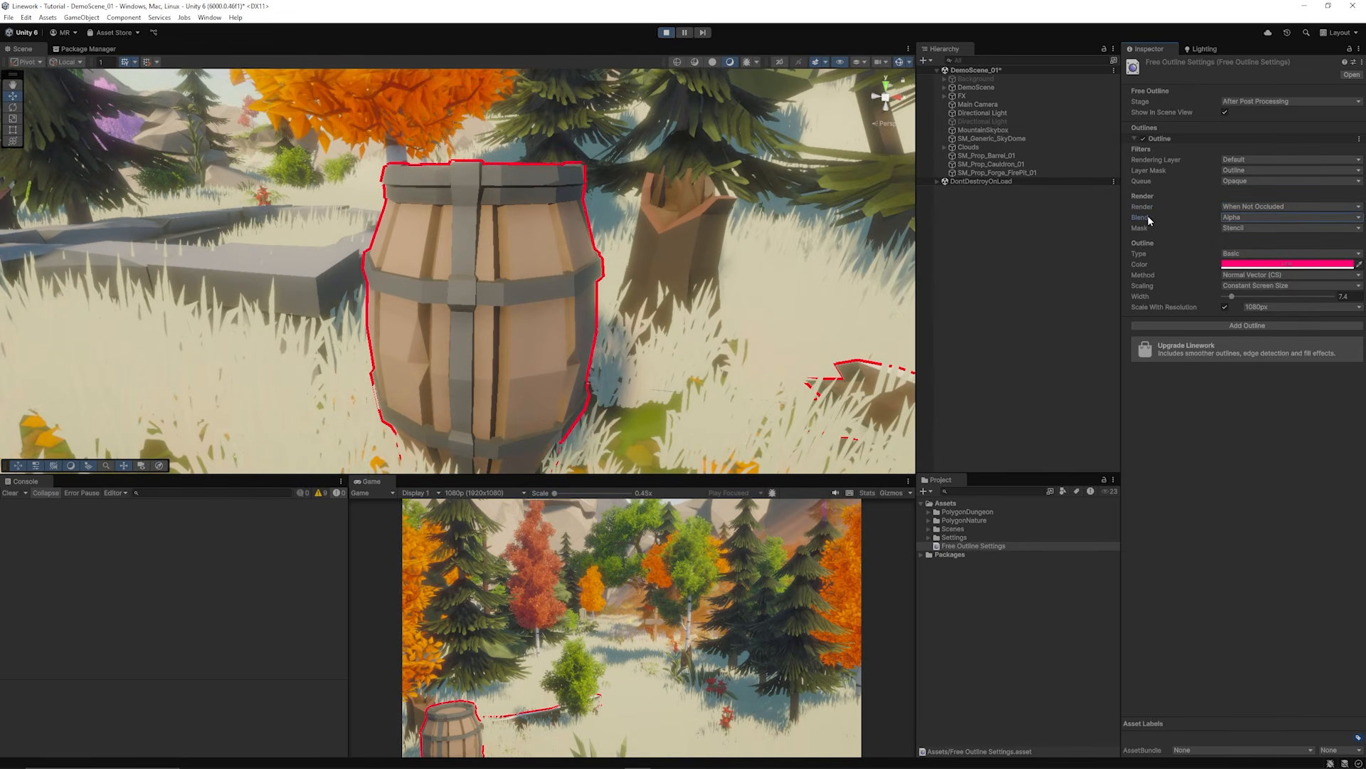
Step: Thicken the outline to 16.8 and try Premultiply and Additive blend modes
click(1148, 217)
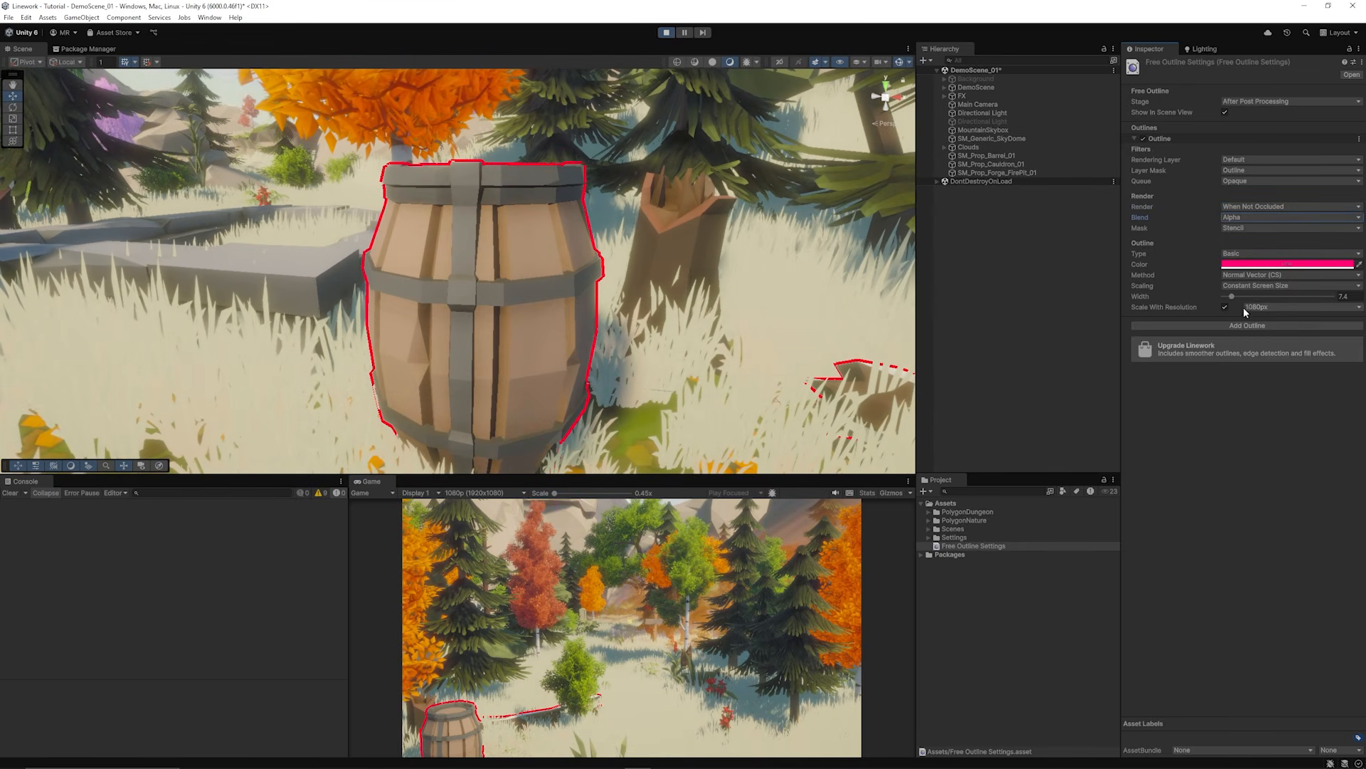
drag(1232, 296, 1262, 297)
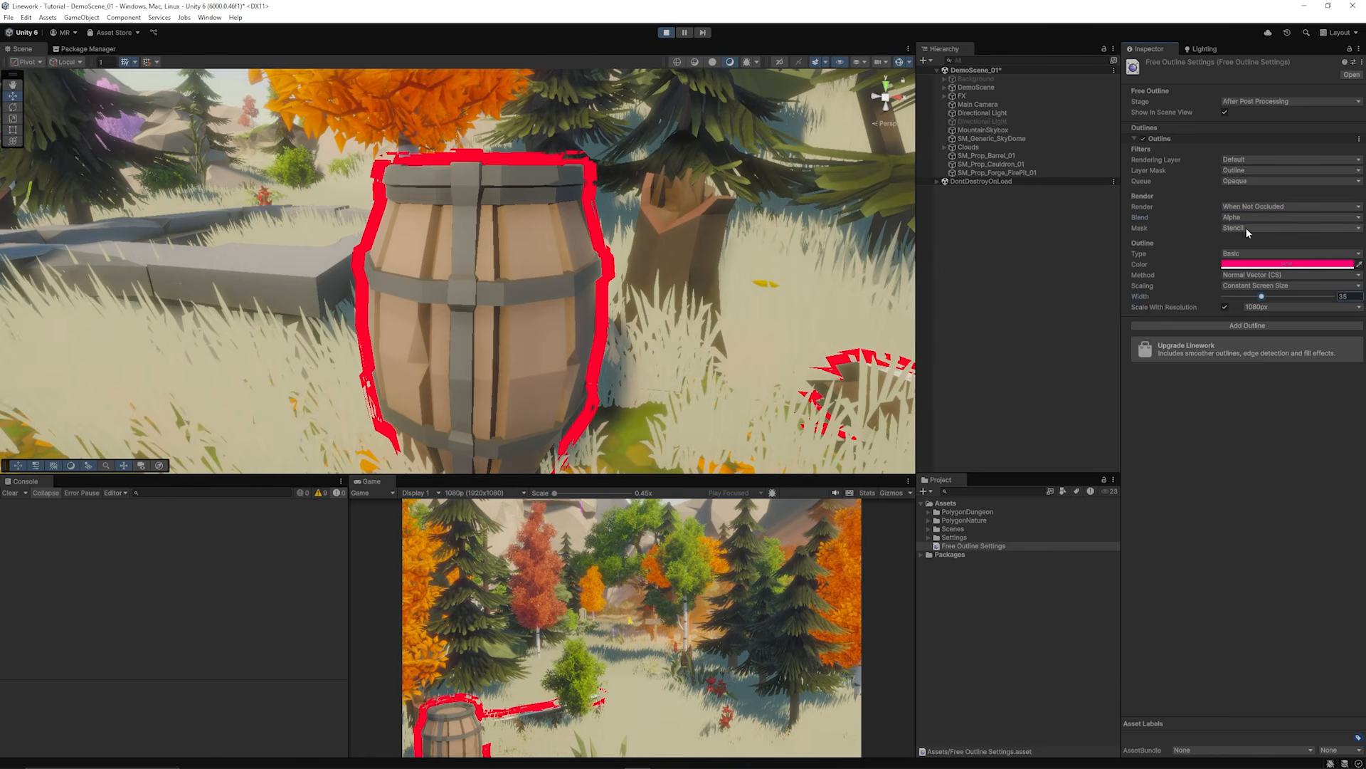
click(1245, 217)
click(1260, 242)
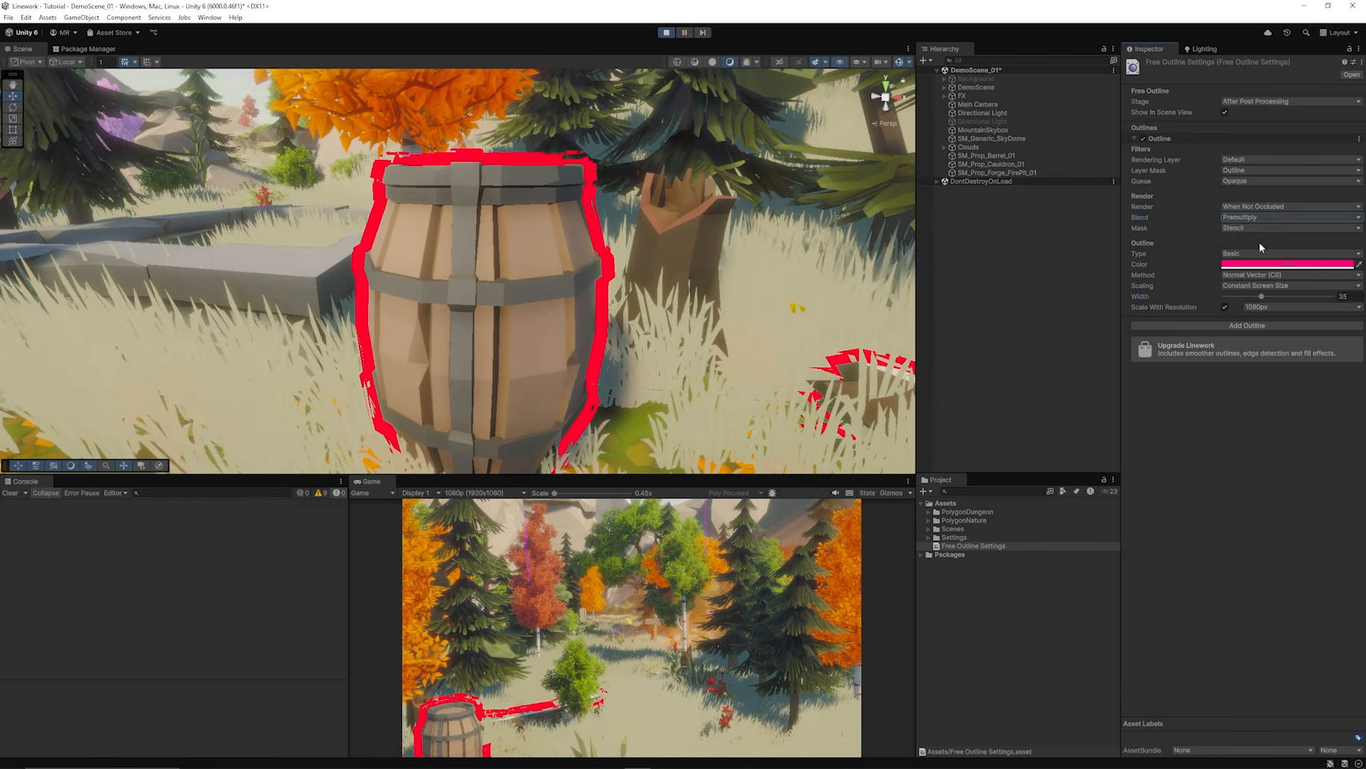
click(1255, 217)
click(1252, 253)
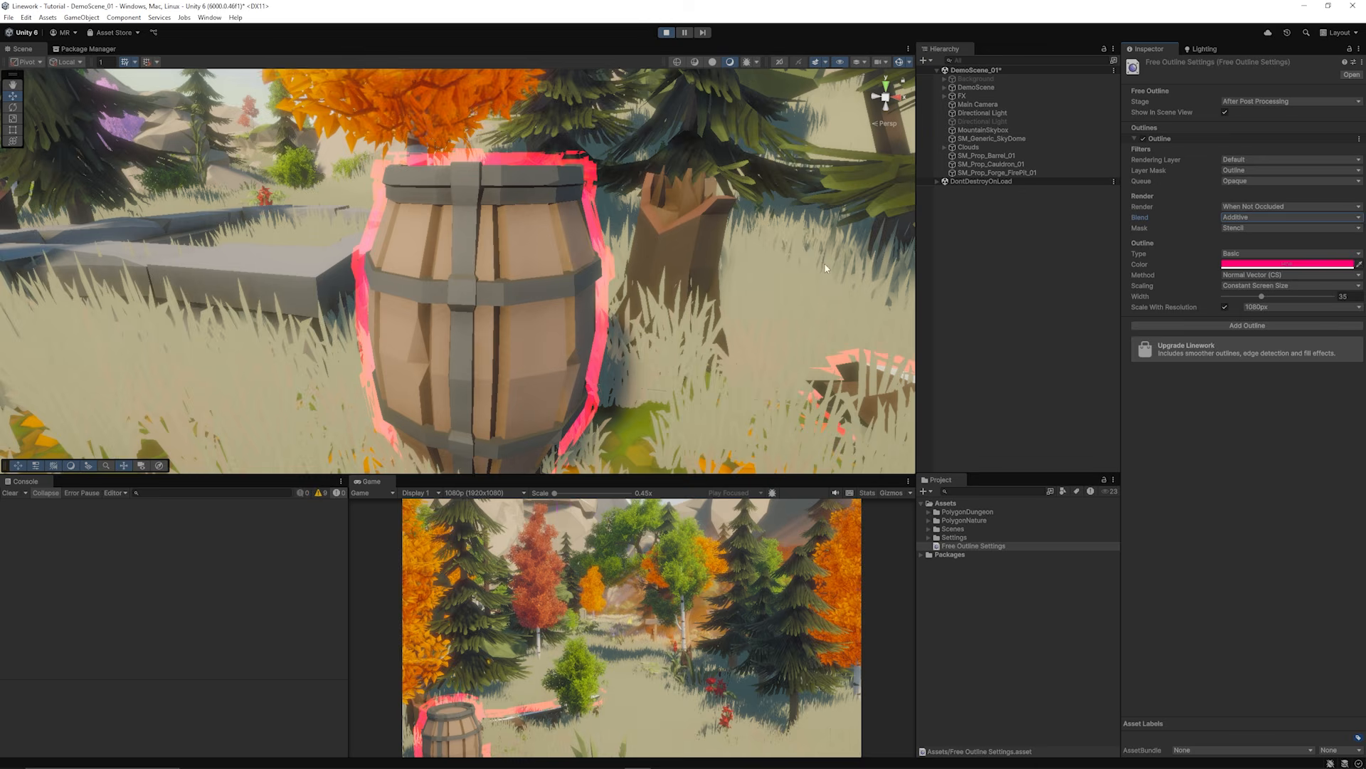
Step: Try Vertex Position (OS) and Normal Vector (OS), then set Method to Normal Vector (CS)
scroll(600, 345, up, 2)
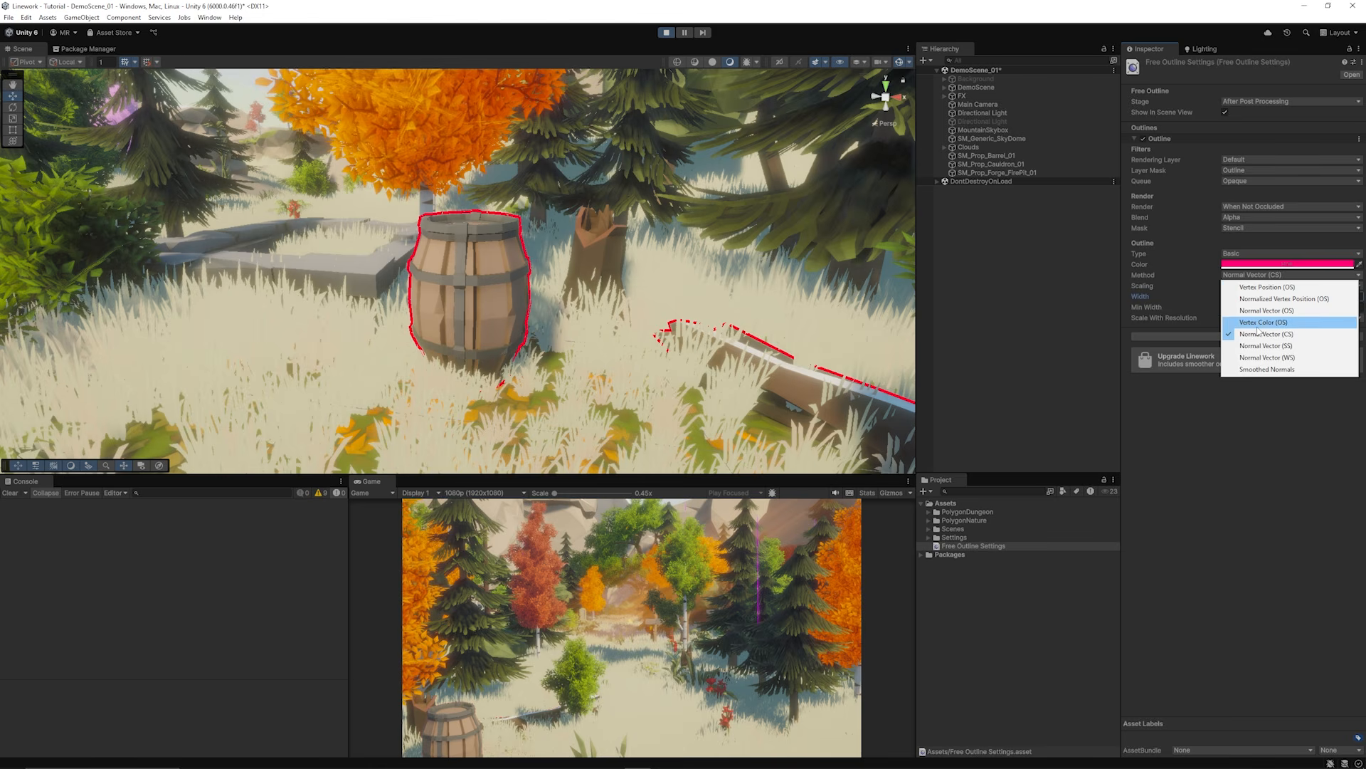
click(1267, 290)
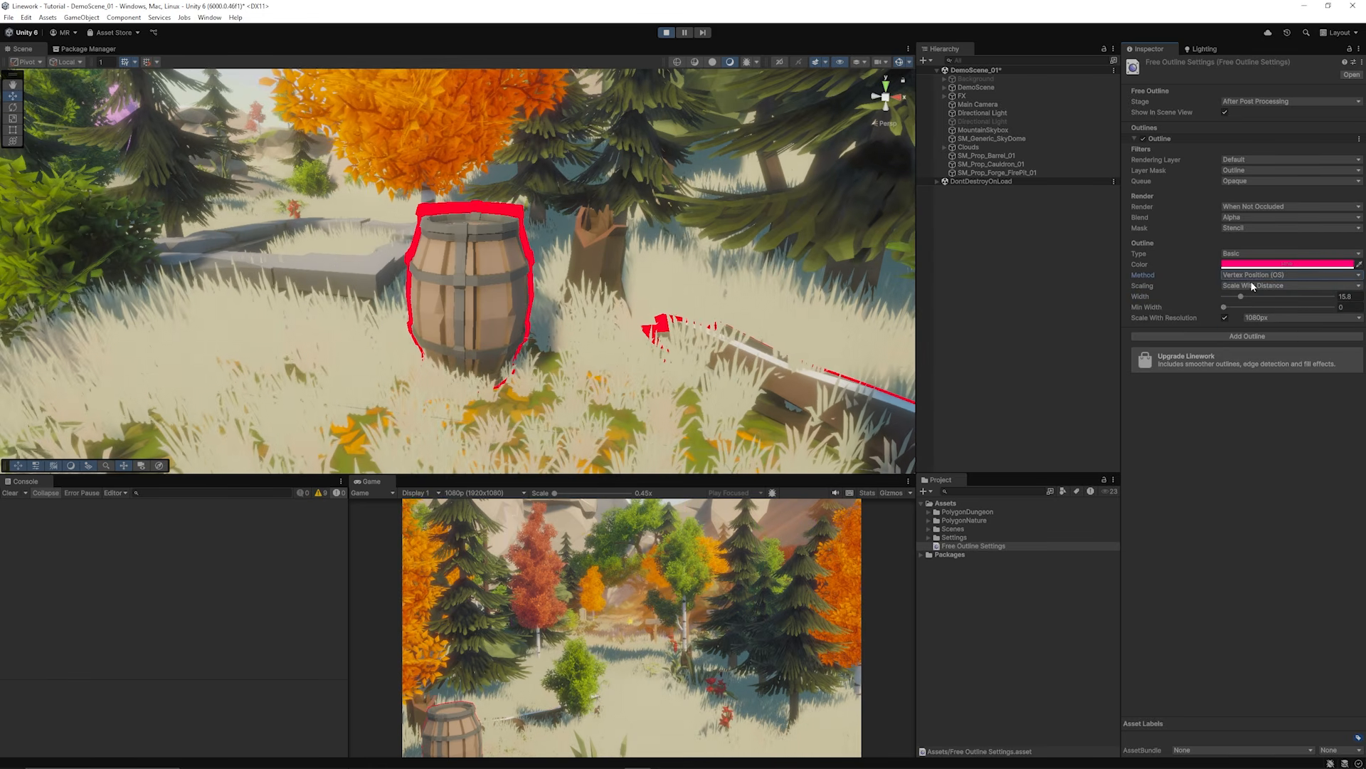
click(1259, 275)
click(1267, 311)
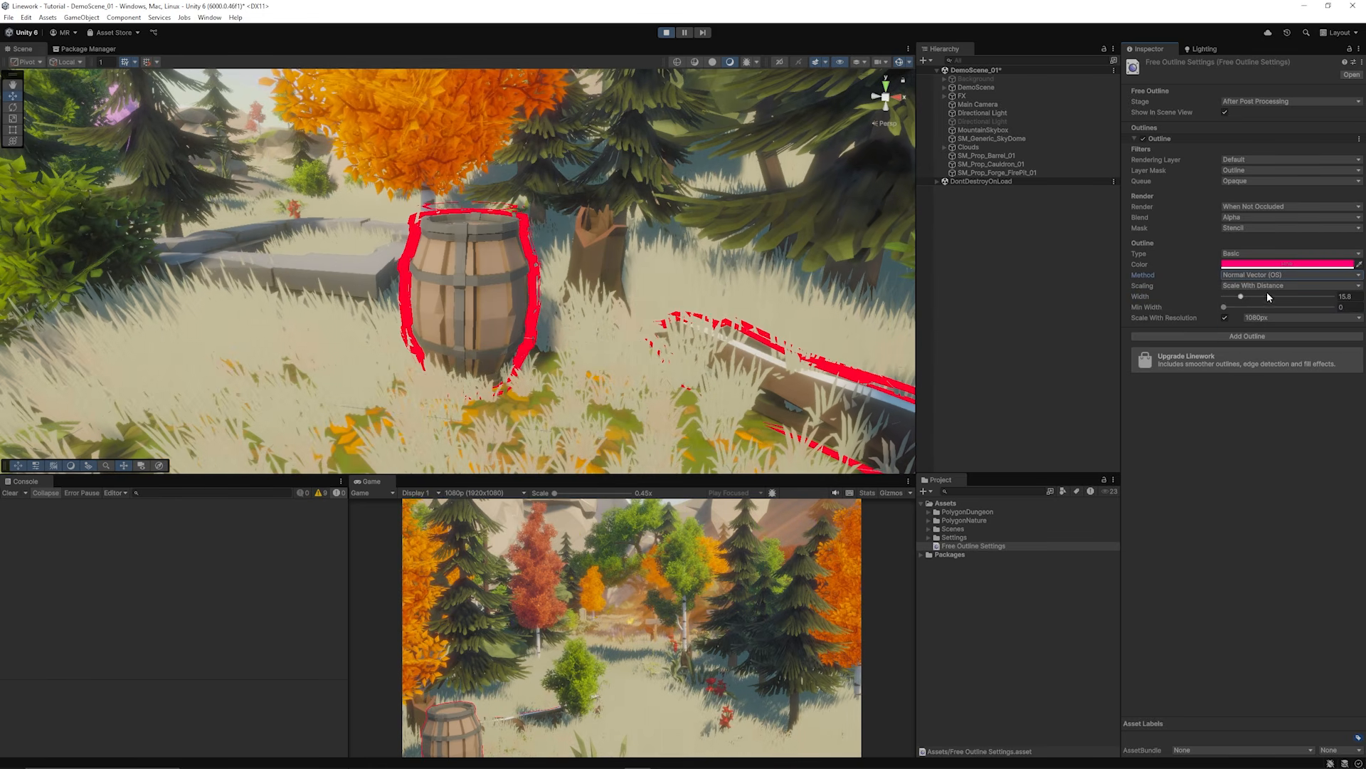
click(1265, 276)
click(1274, 333)
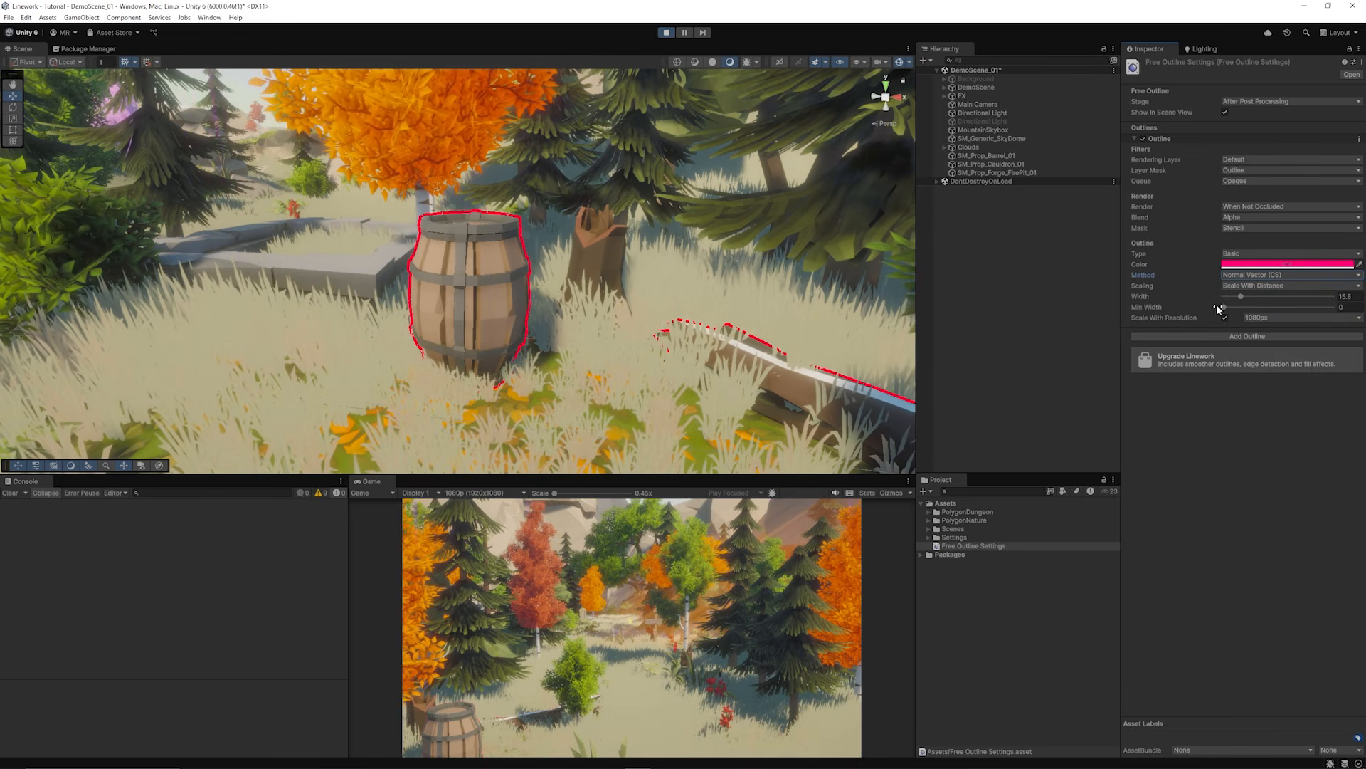
Step: Try constant screen-size scaling, then set Scaling to Scale With Distance and deselect the asset
click(1256, 285)
click(1251, 309)
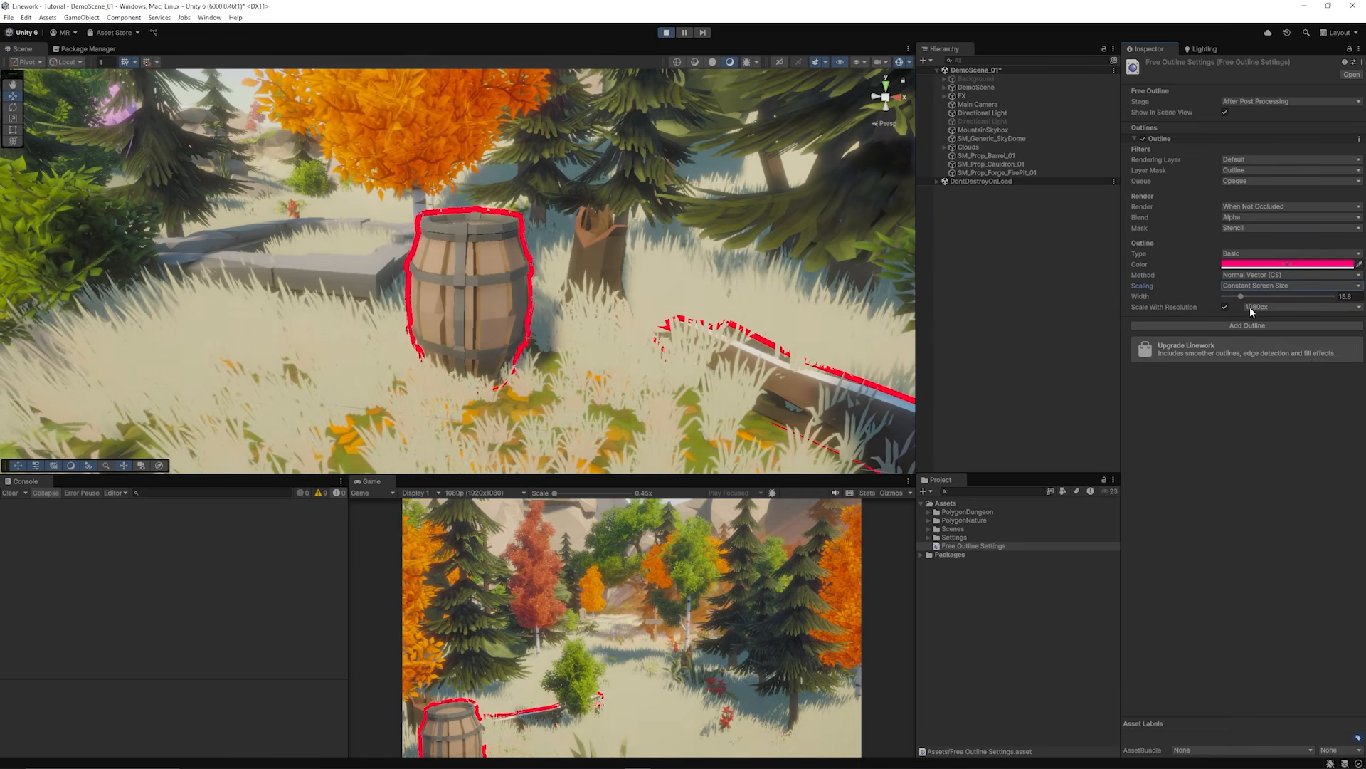
scroll(487, 289, down, 3)
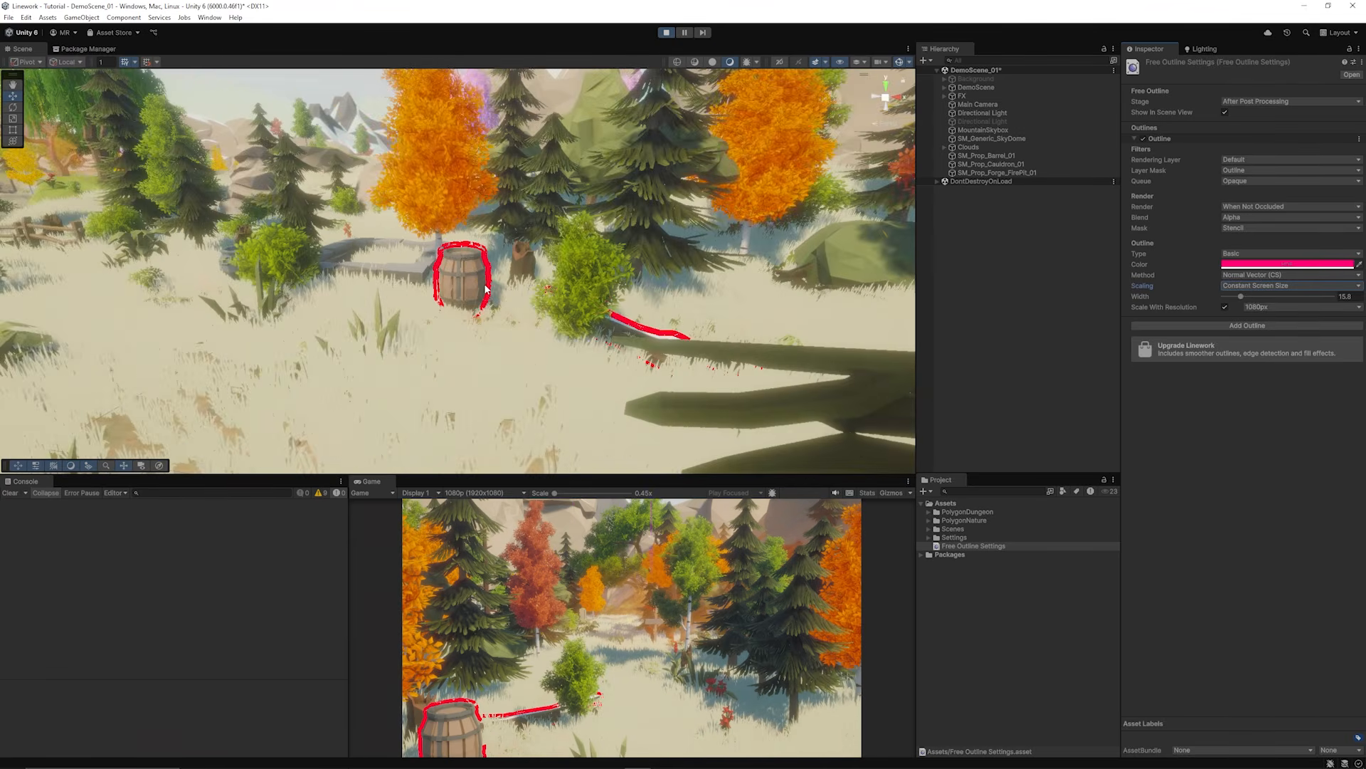
scroll(488, 289, up, 5)
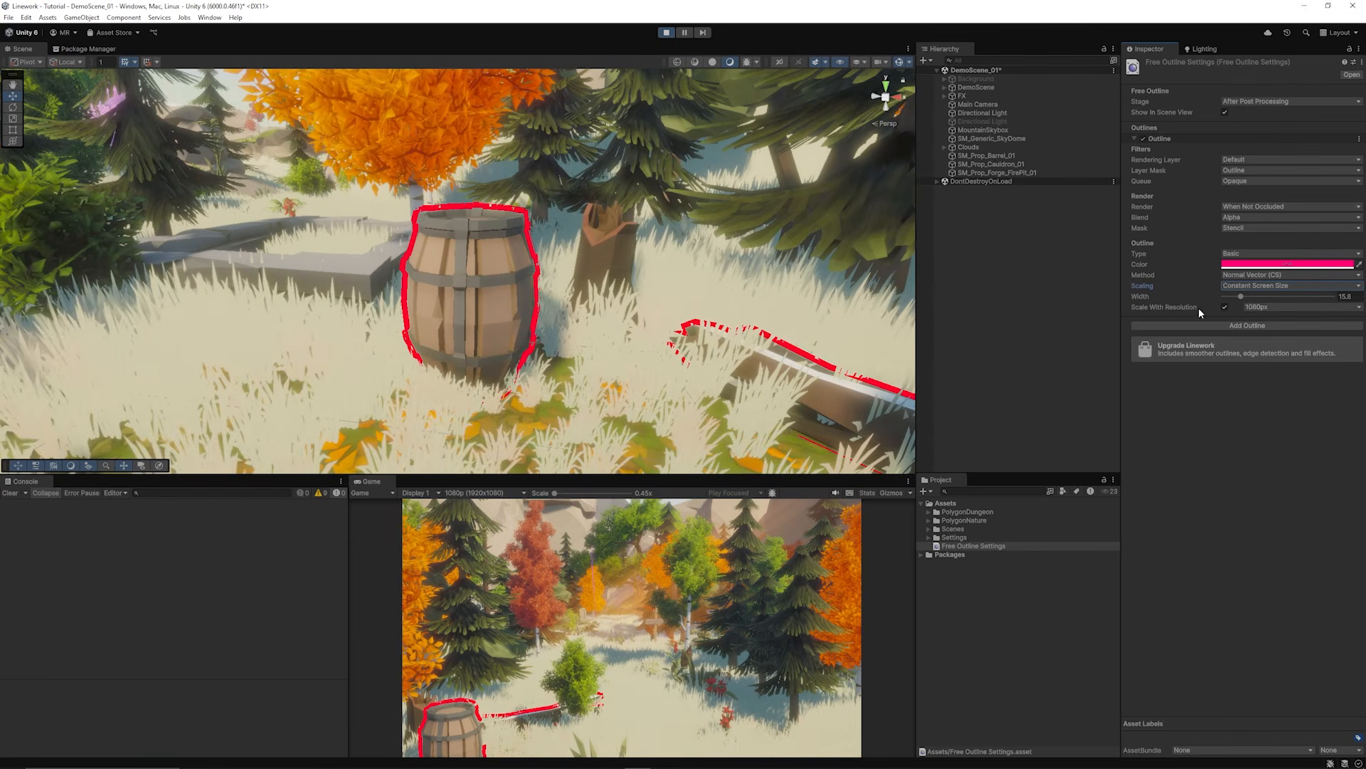
click(1251, 286)
click(1254, 309)
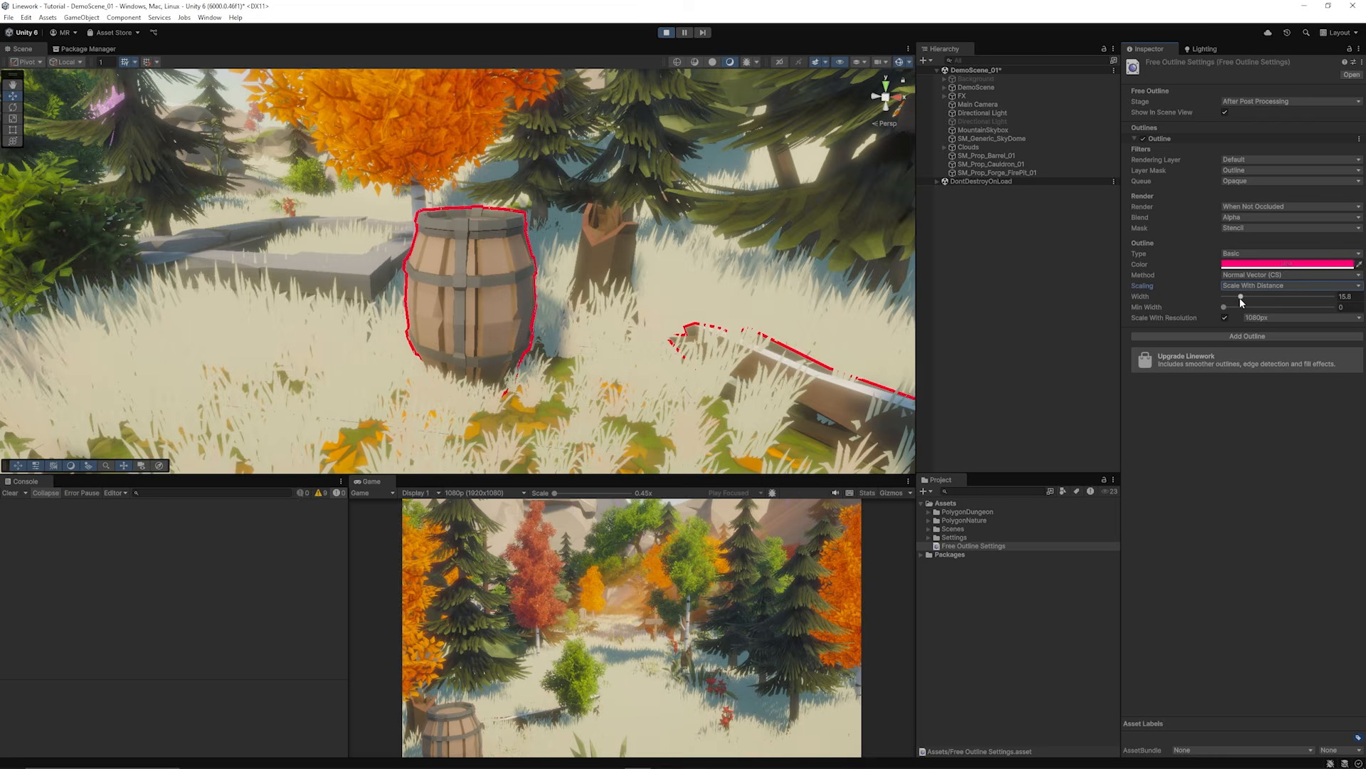
scroll(530, 265, up, 2)
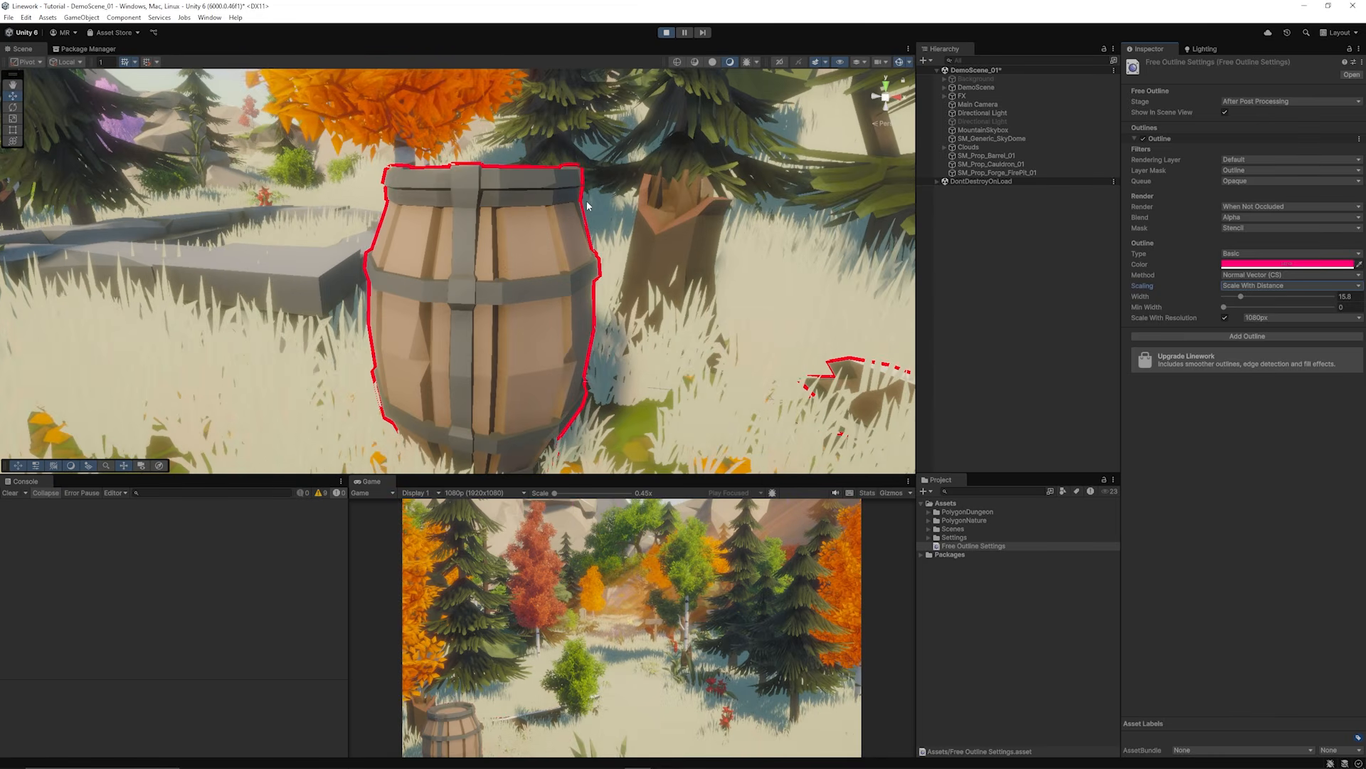
scroll(588, 206, down, 8)
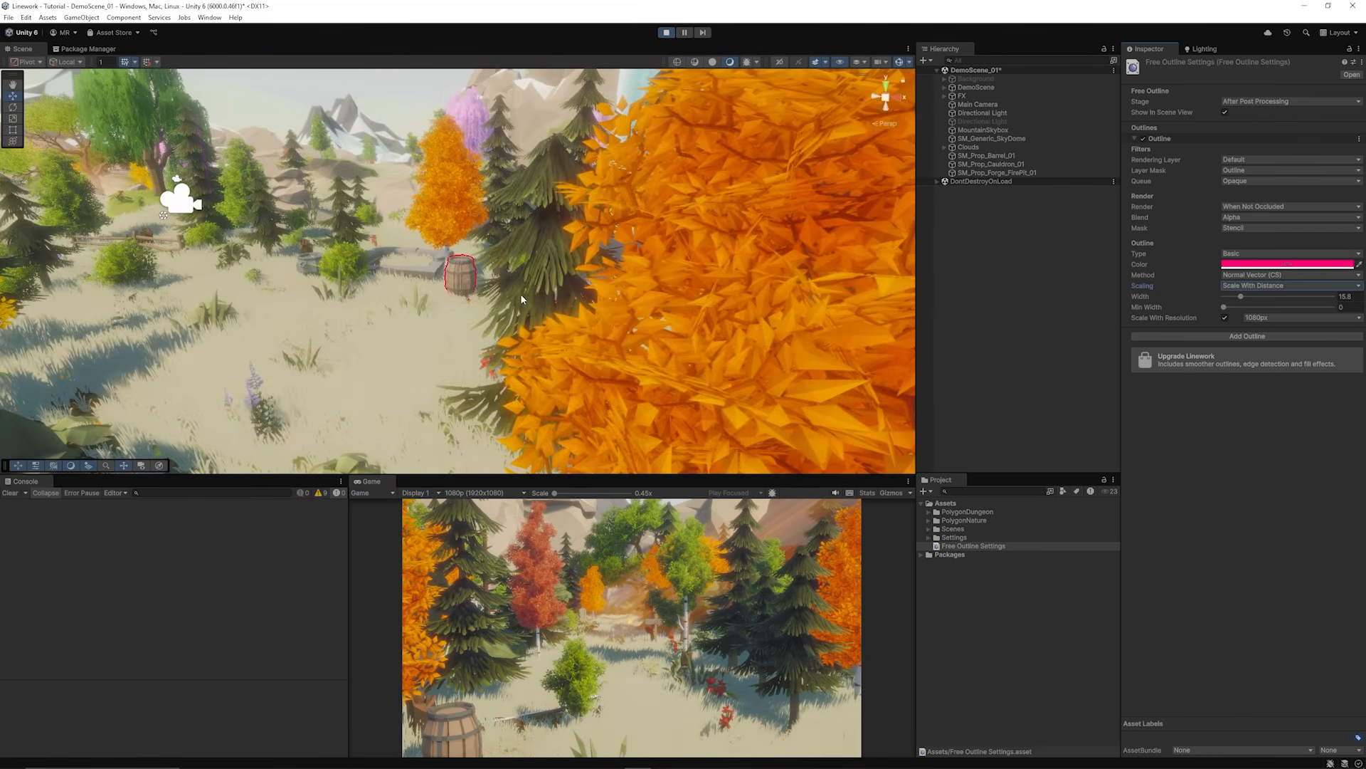
scroll(521, 298, up, 8)
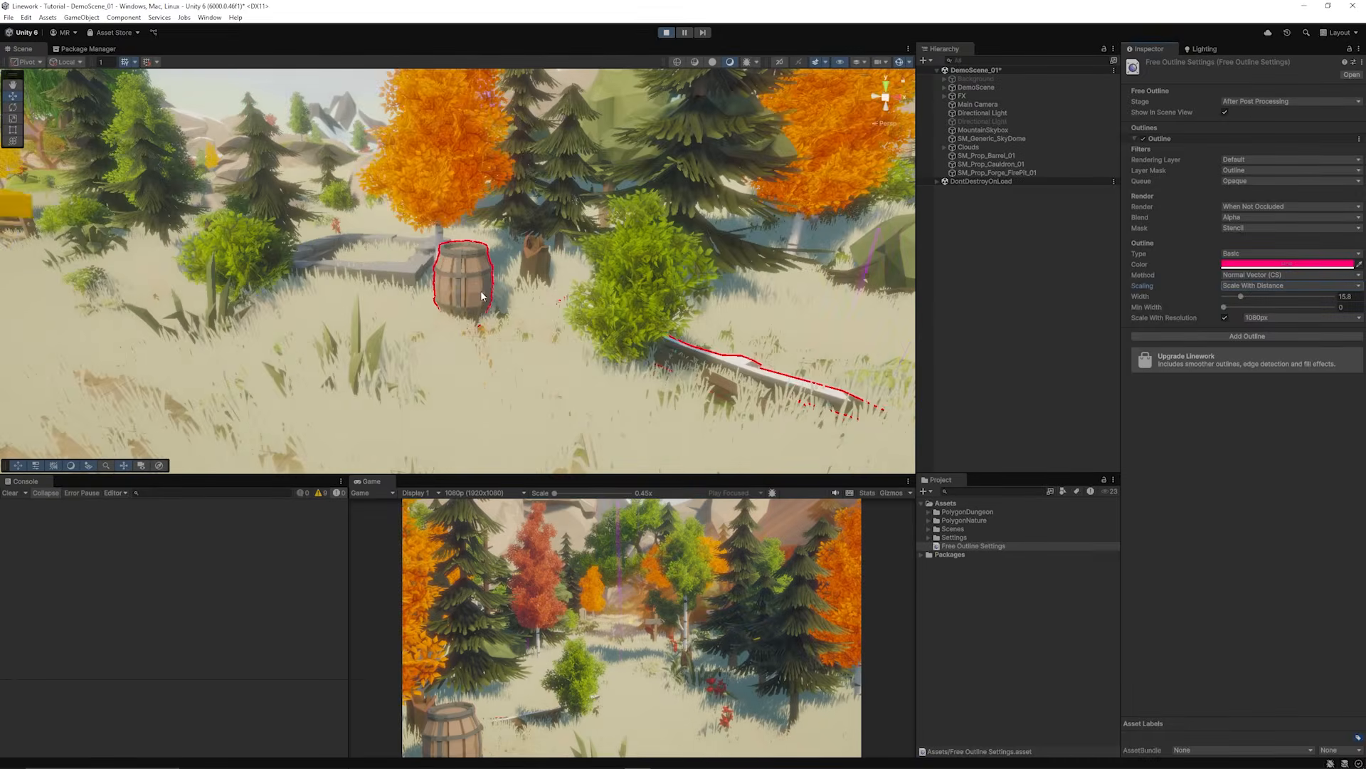
scroll(481, 296, up, 4)
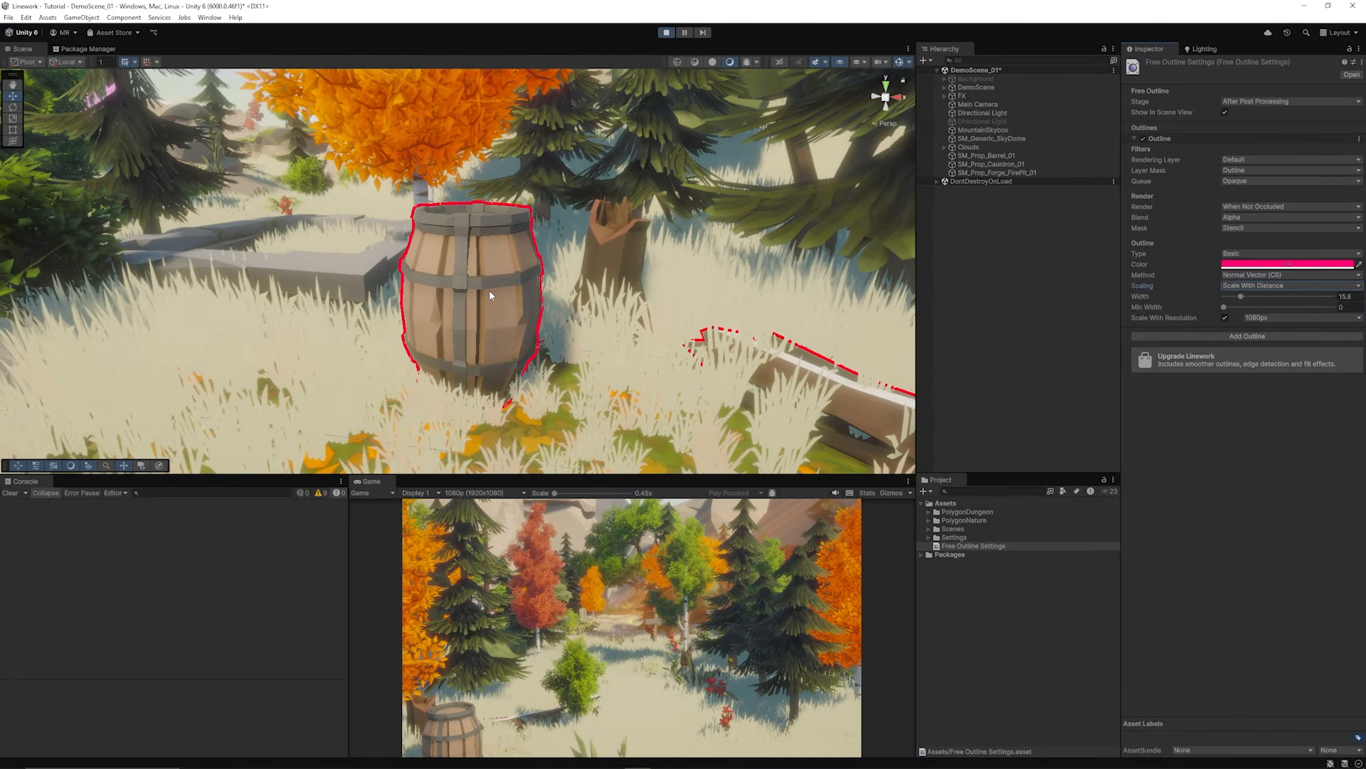
click(1025, 287)
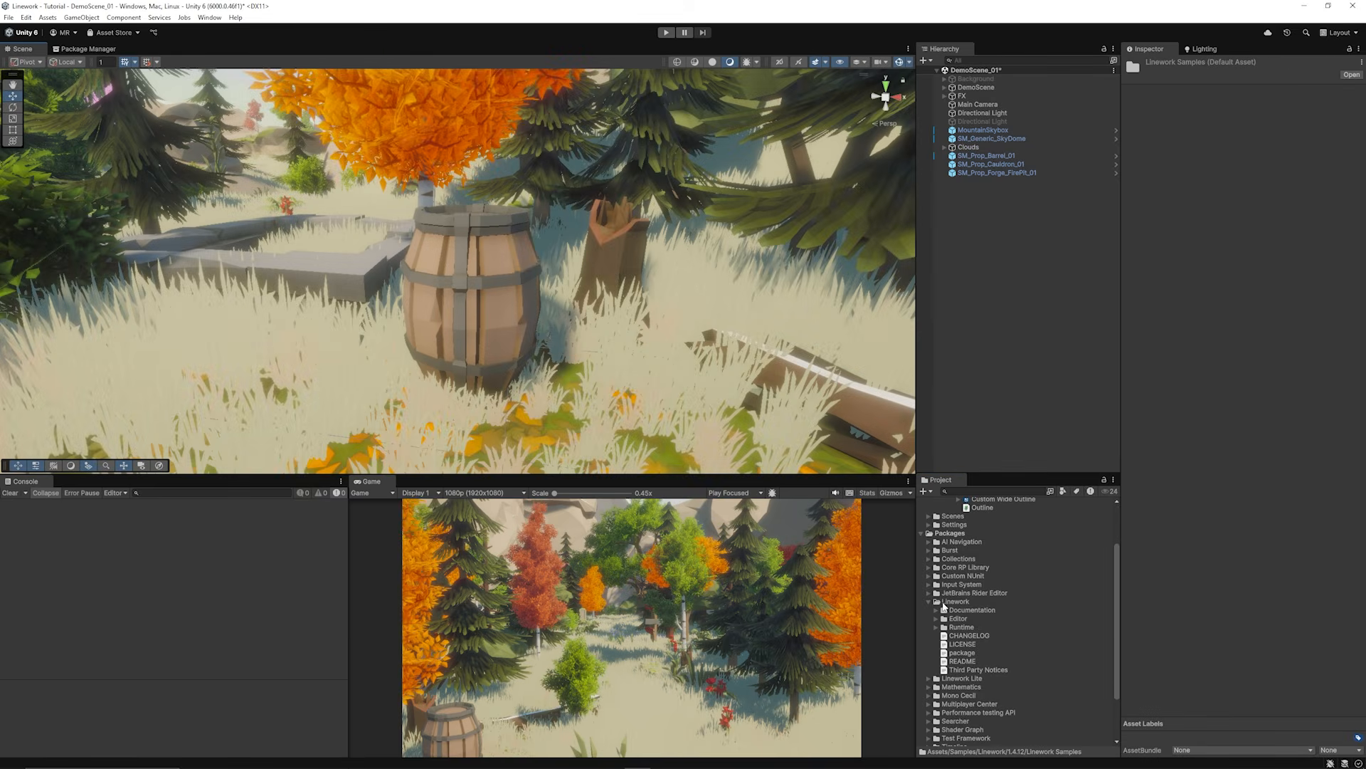
Step: Collapse the package folders, select PC_Renderer, and add a Wide Outline renderer feature
click(928, 601)
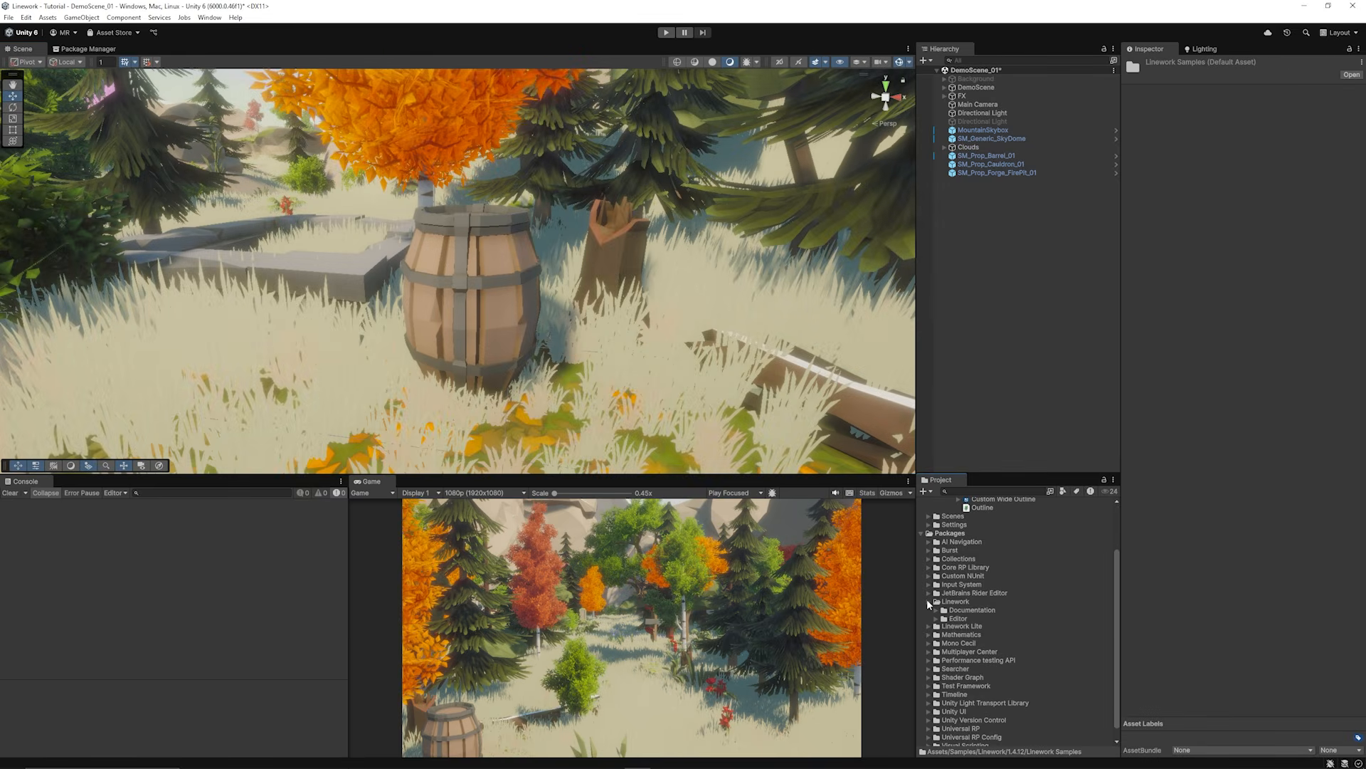
click(920, 535)
click(975, 590)
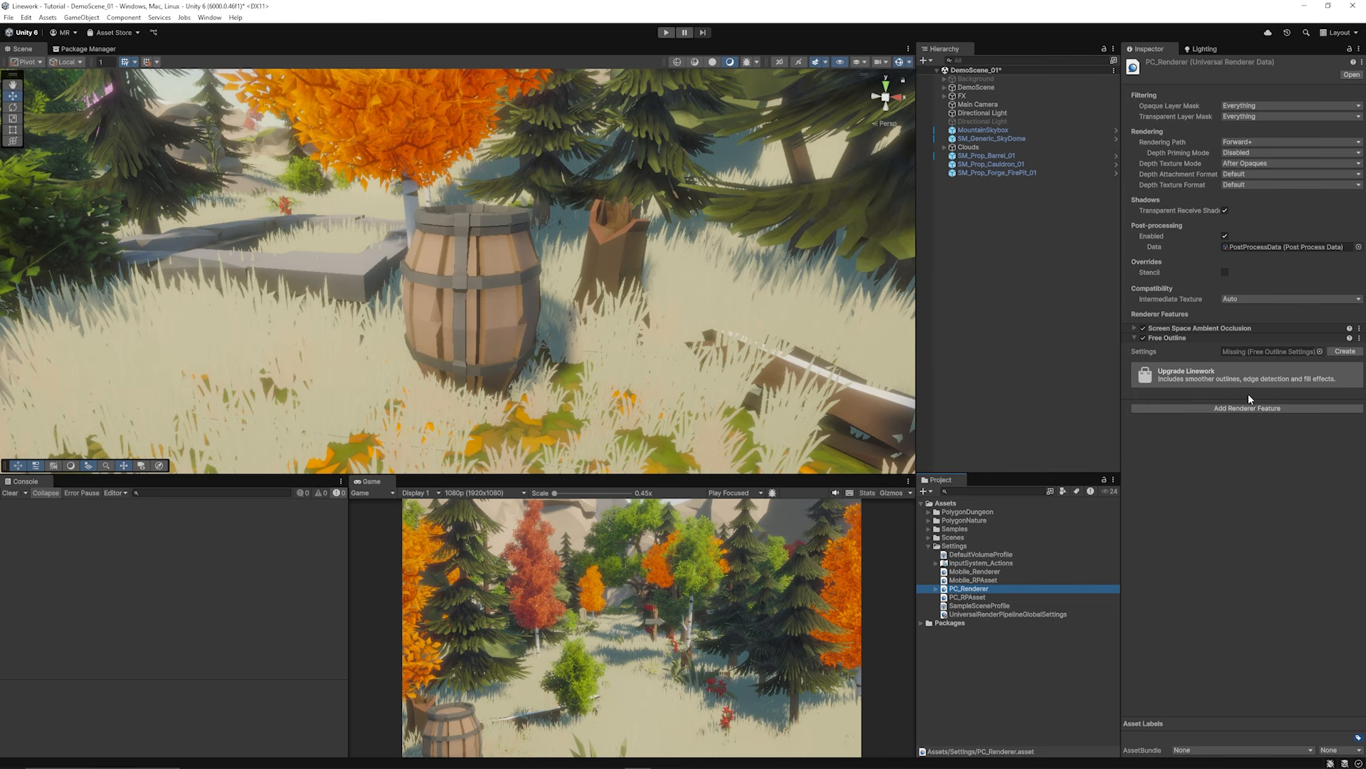
click(1253, 343)
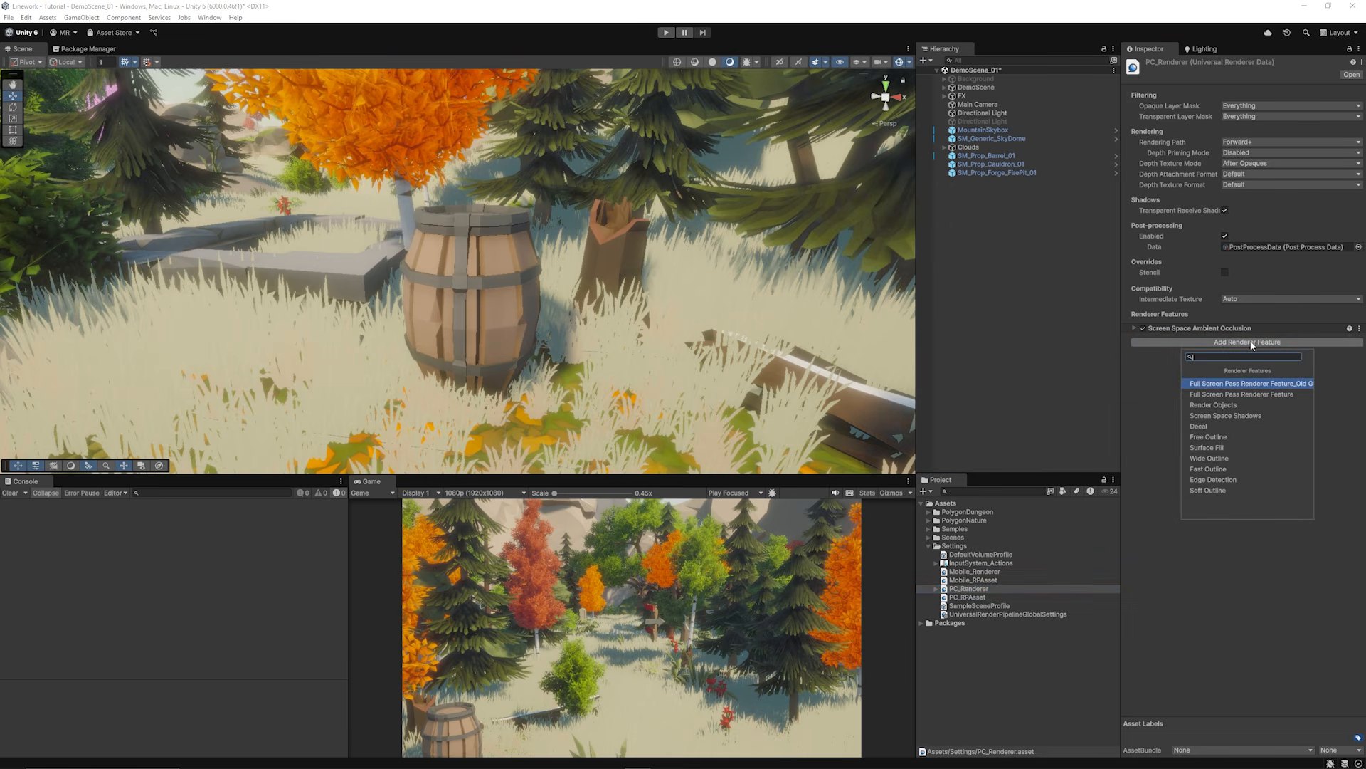
click(1218, 457)
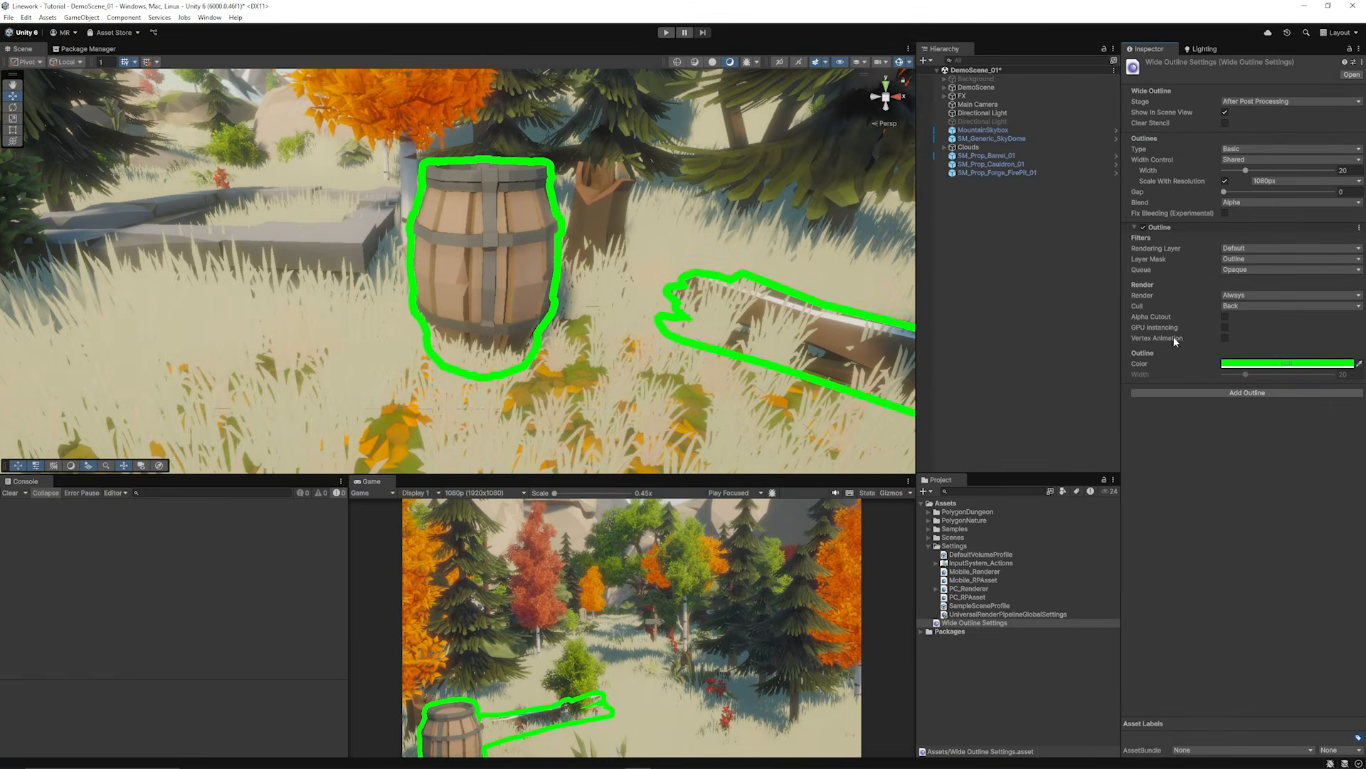
Step: Toggle the outline's vertex animation on and back off, and orbit the scene
click(1225, 338)
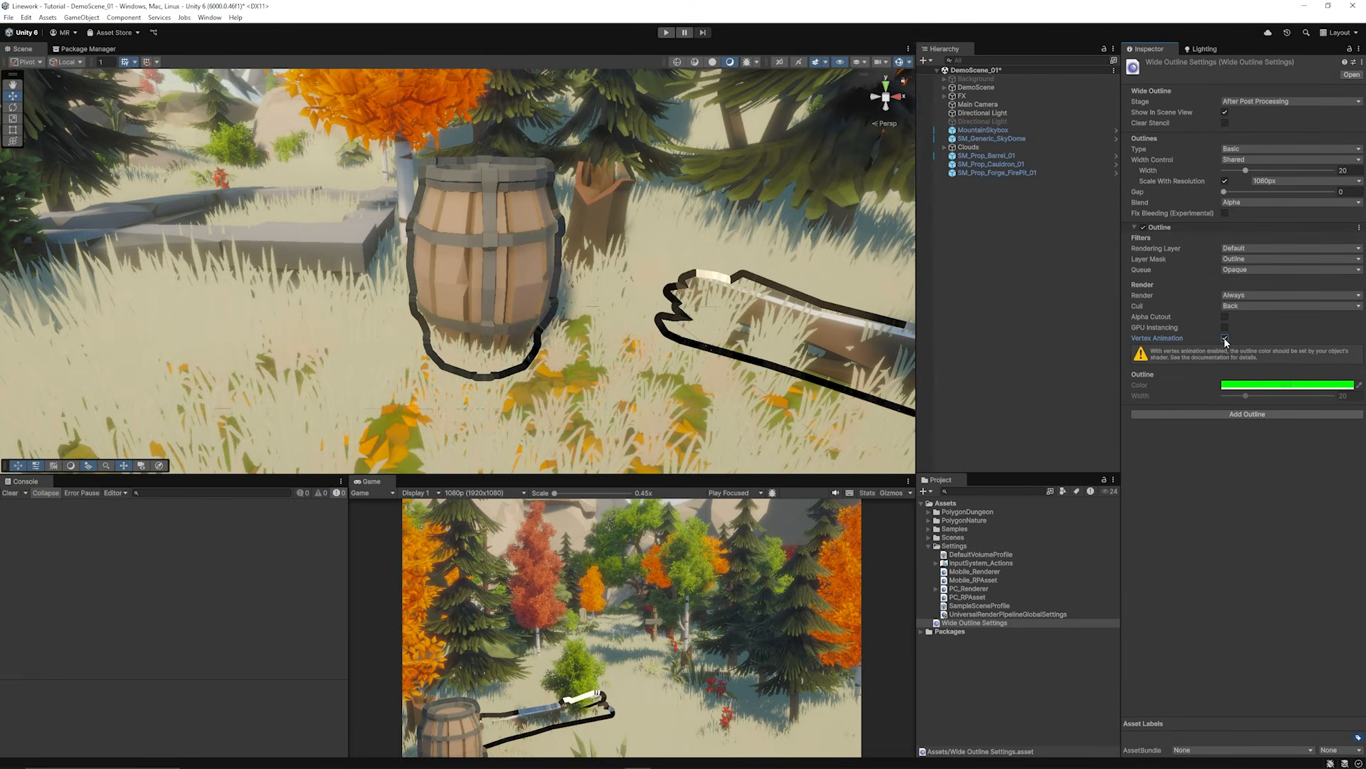
click(1224, 338)
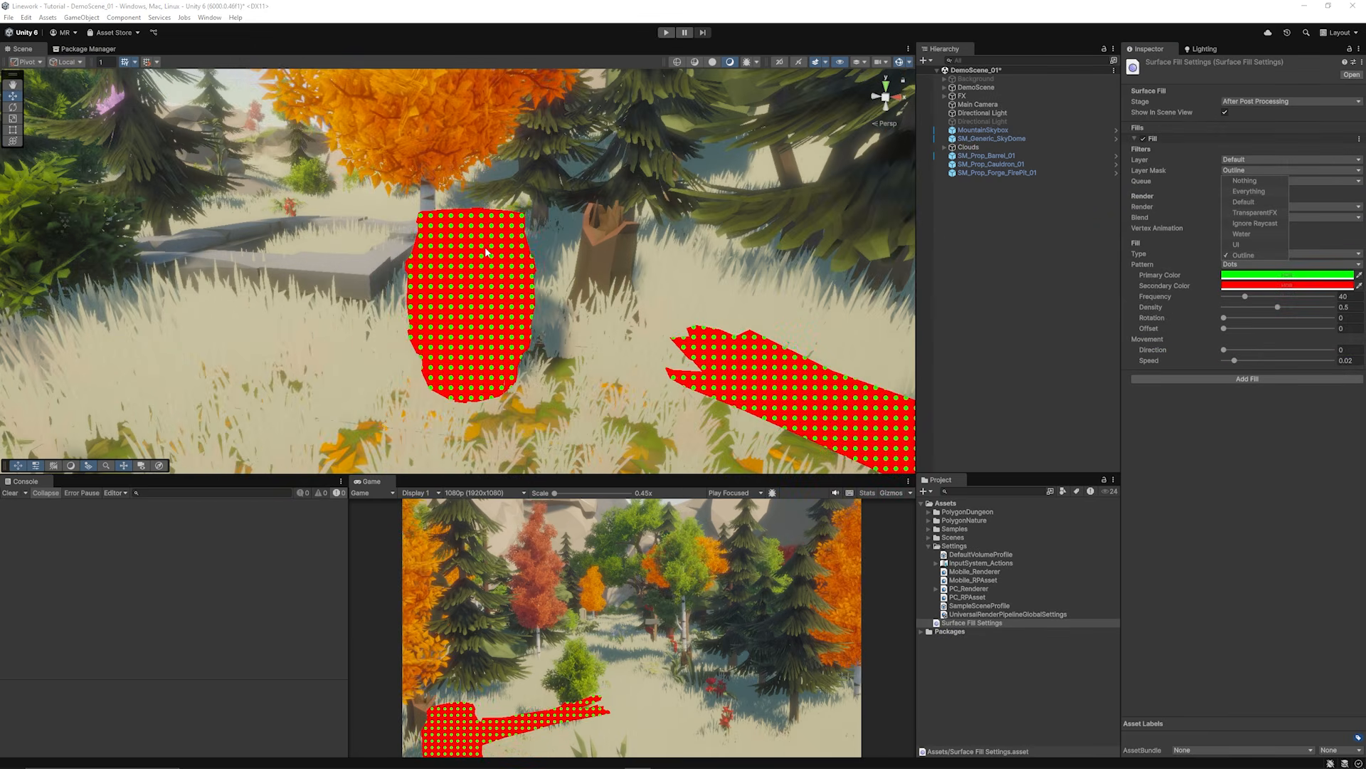
scroll(486, 252, down, 4)
alt+drag(486, 252, 437, 231)
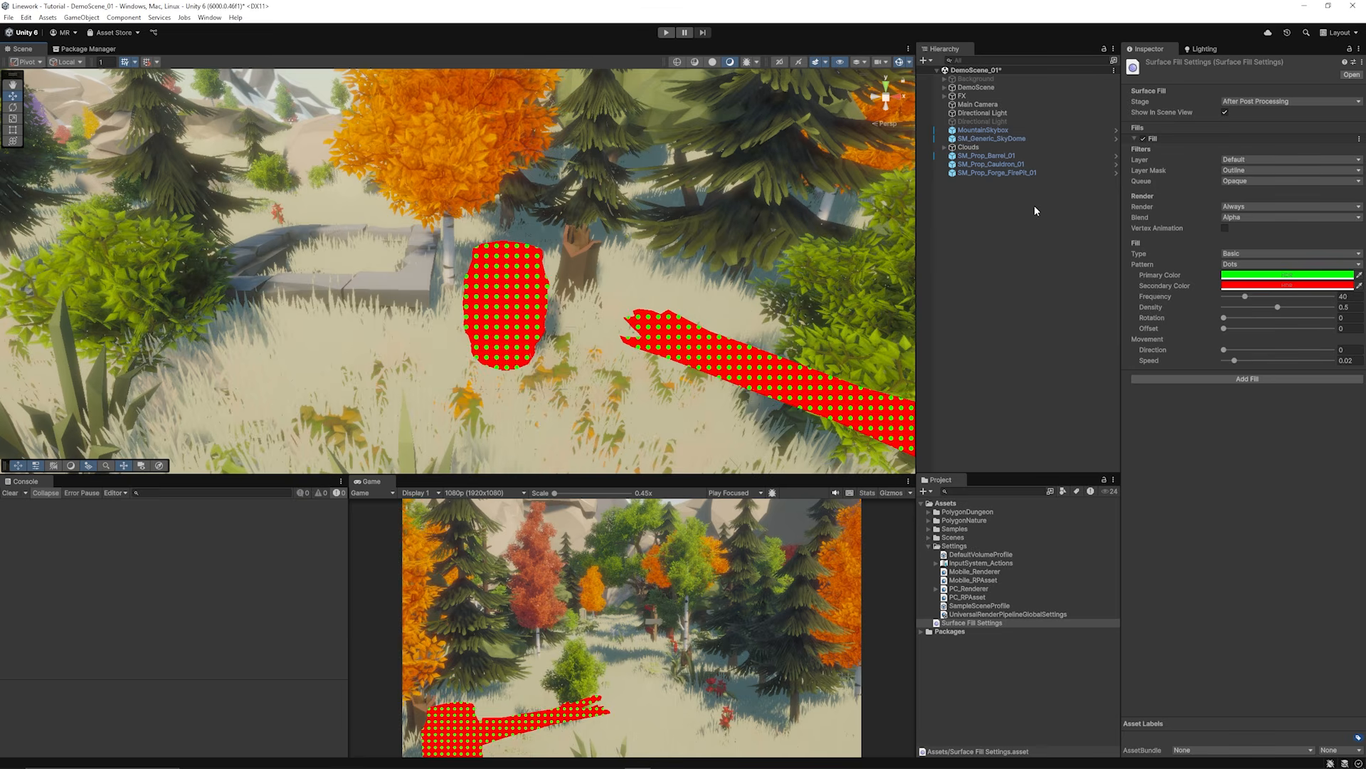
Step: Widen the soft outline, lower its intensity, and fly through the forest to see edge lines
click(1258, 265)
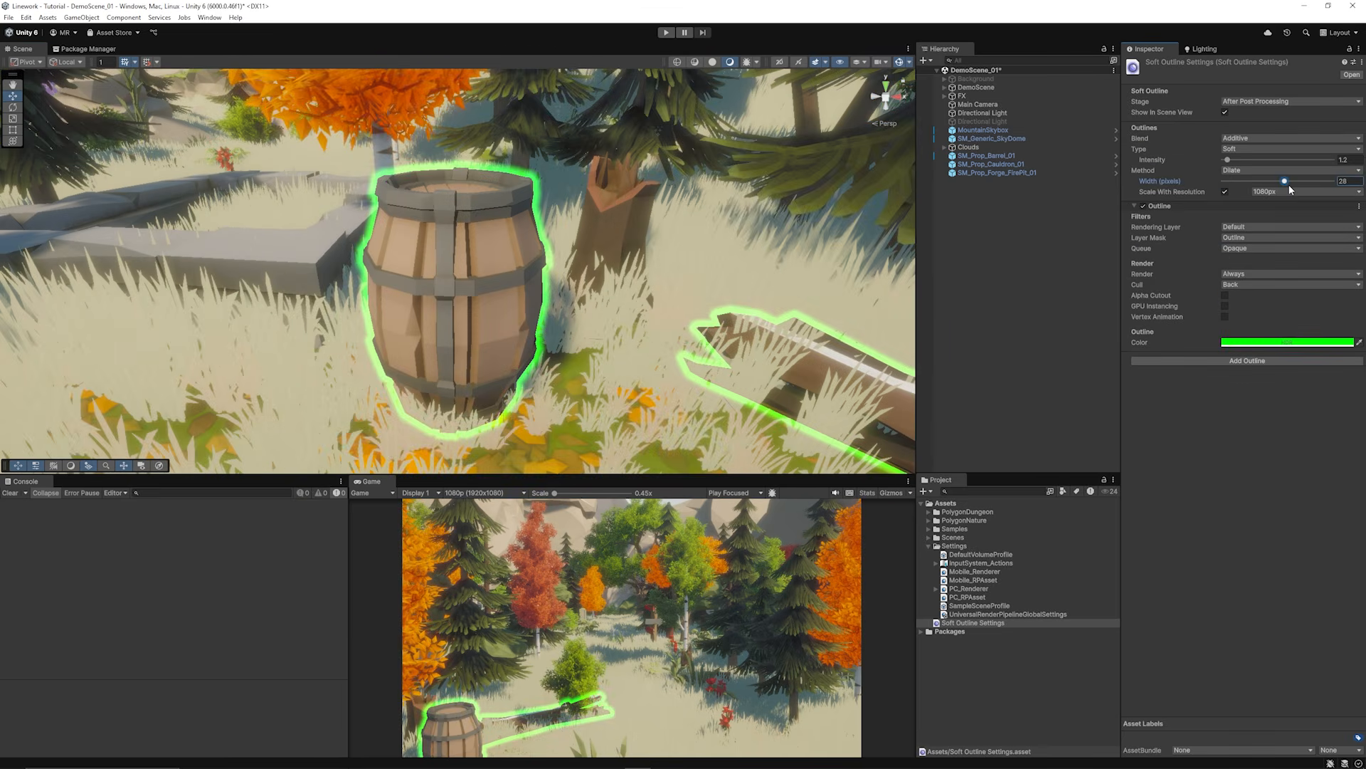
drag(1288, 184, 1306, 183)
mouse_move(1232, 161)
mouse_down()
mouse_move(1246, 161)
mouse_move(1211, 161)
mouse_move(1253, 161)
mouse_up()
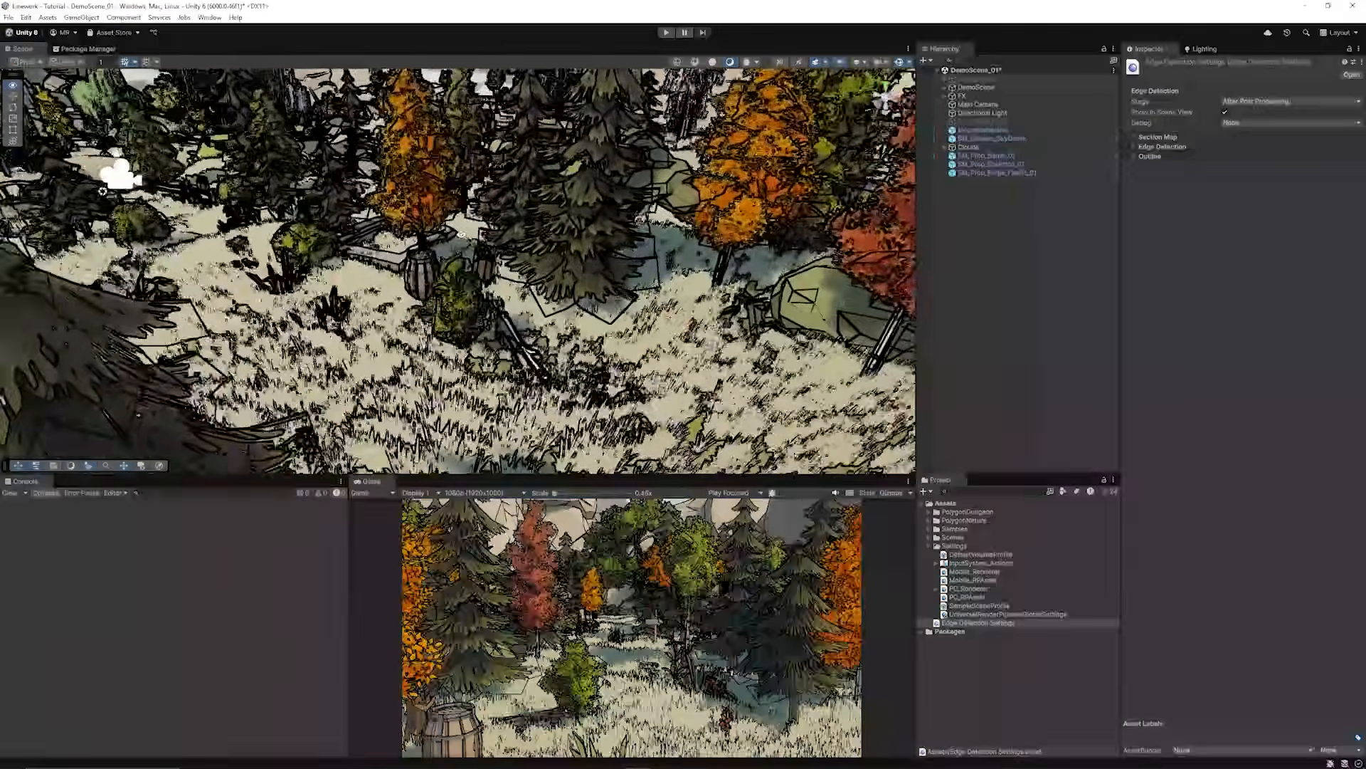
right_drag(461, 234, 725, 253)
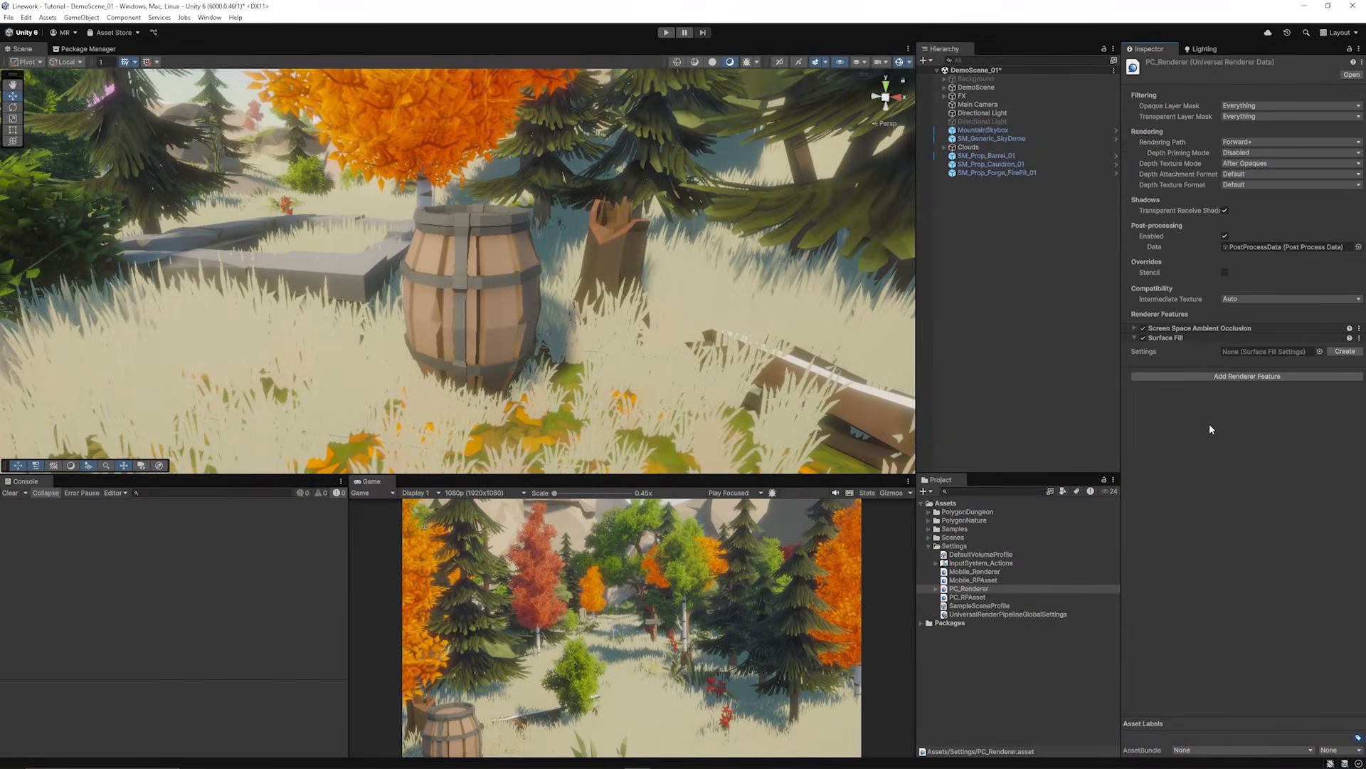
Step: Create a Surface Fill Settings asset, add a fill, and clear its Layer Mask to Nothing
click(1338, 351)
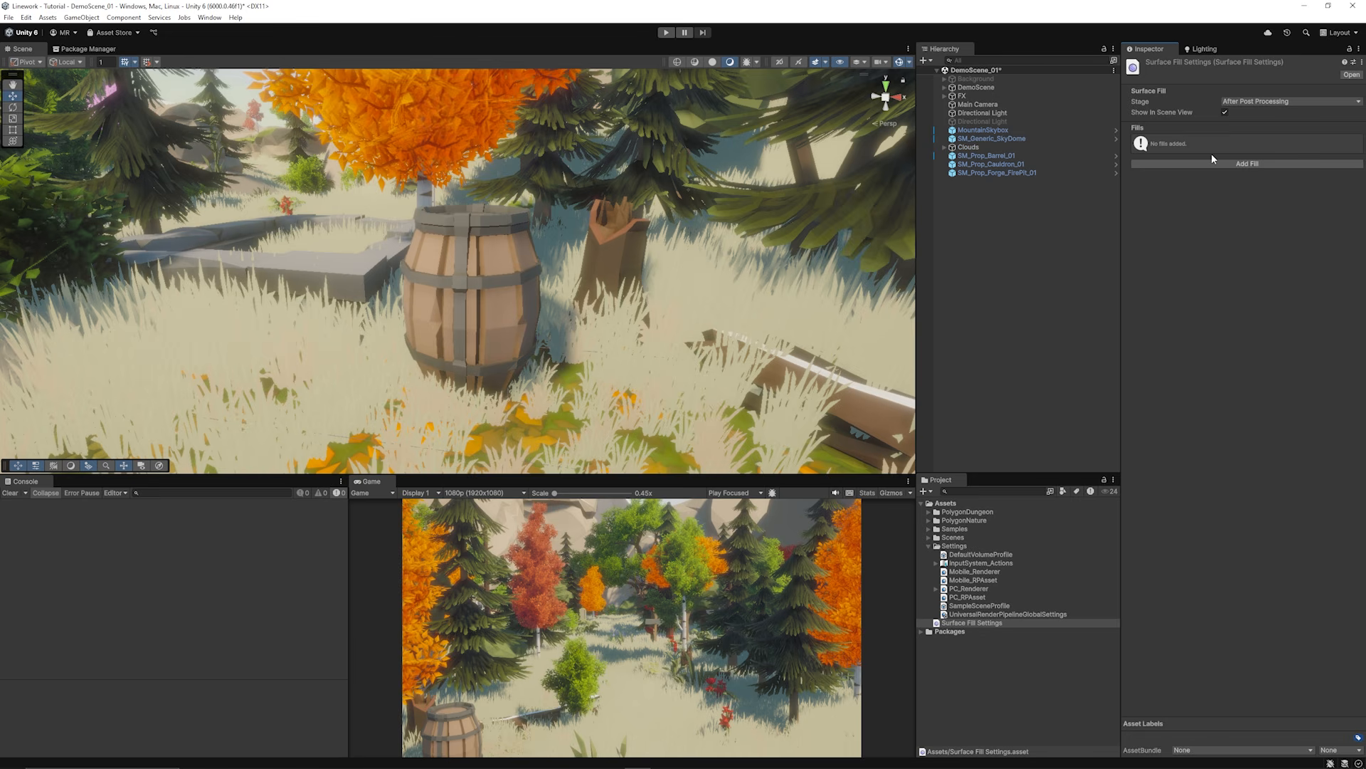
click(1244, 163)
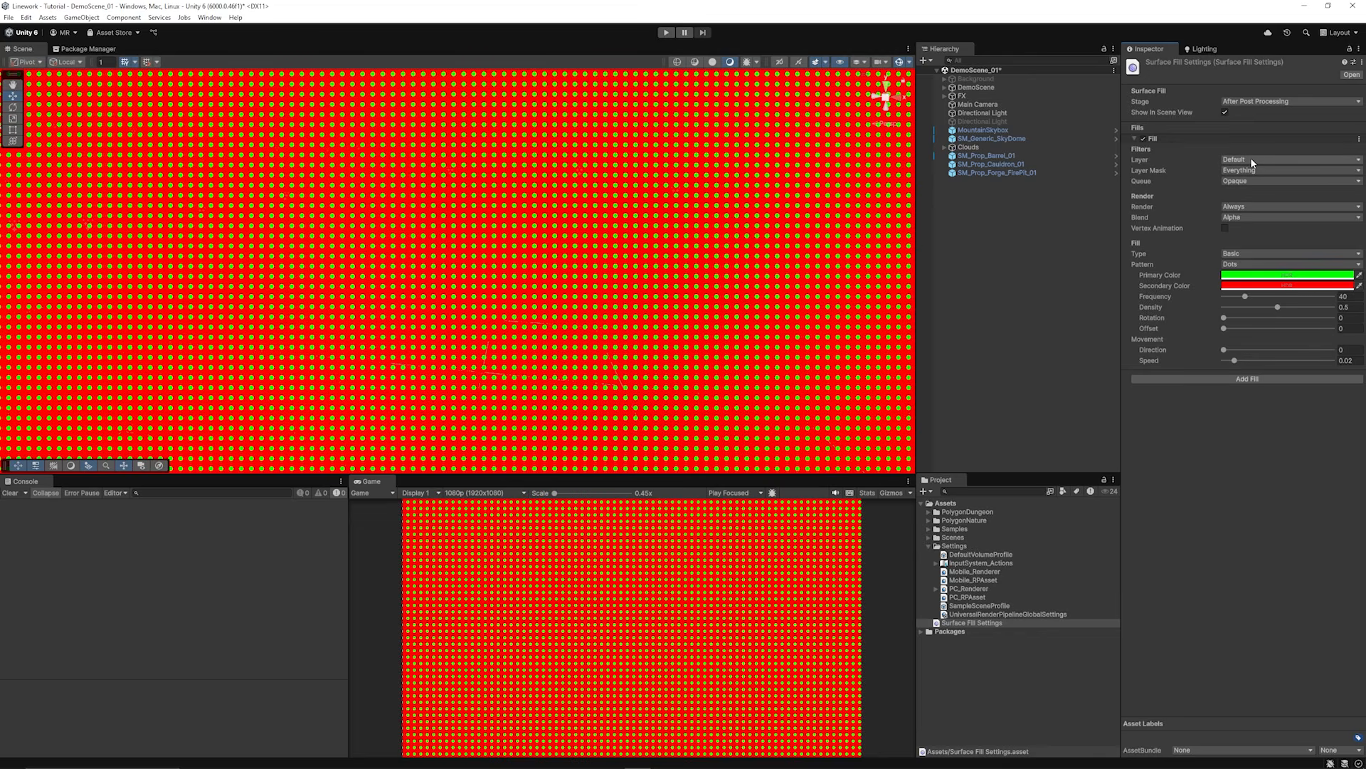
click(1255, 170)
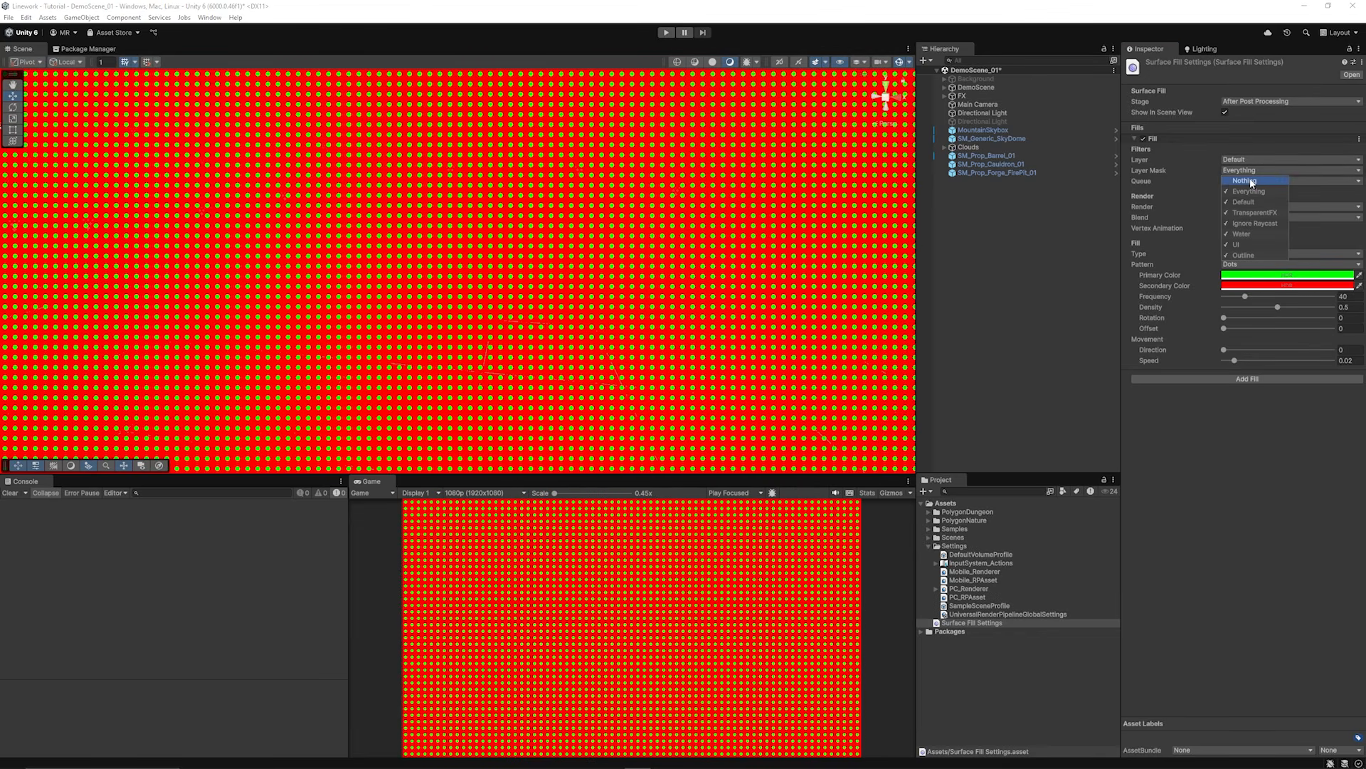
click(1244, 181)
click(1216, 194)
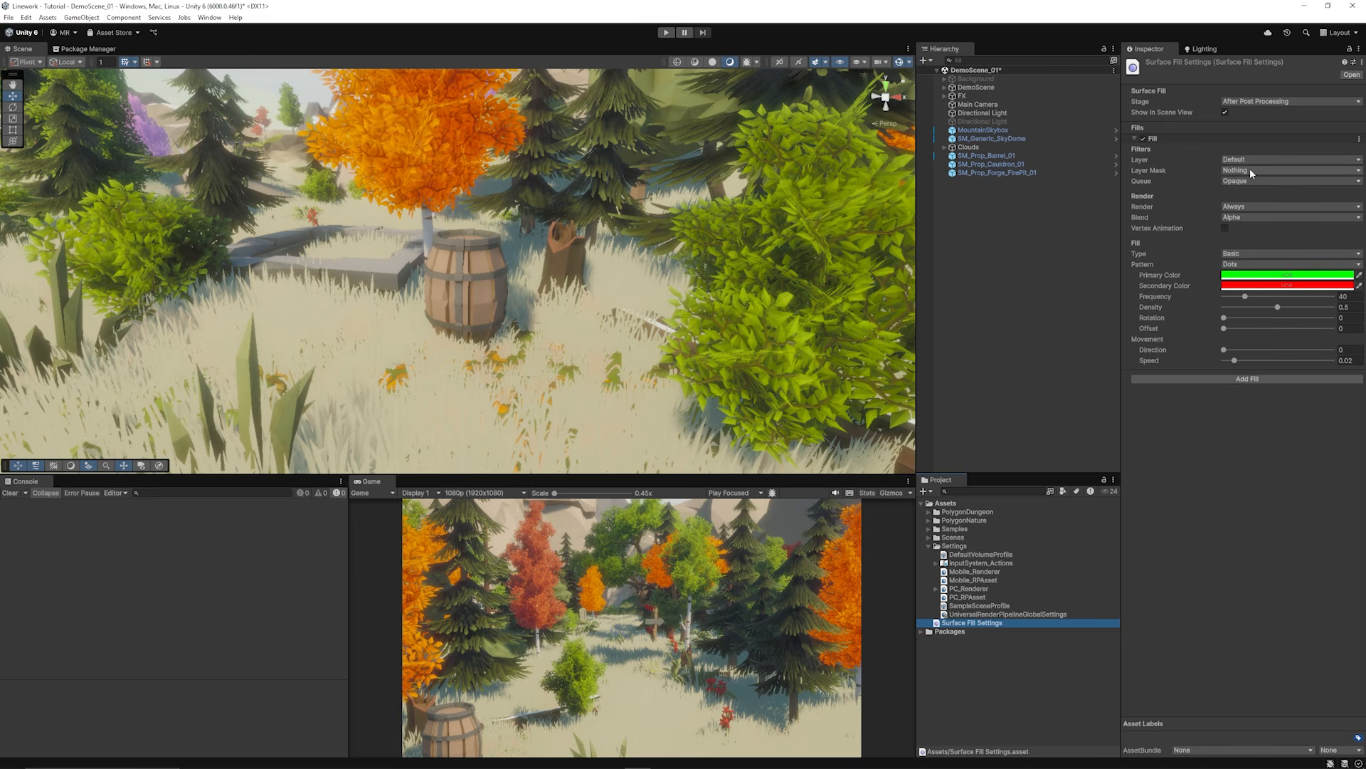
Step: Tick the Outline layer for the fill and orbit to view red dots on the barrel
click(1250, 170)
click(1253, 254)
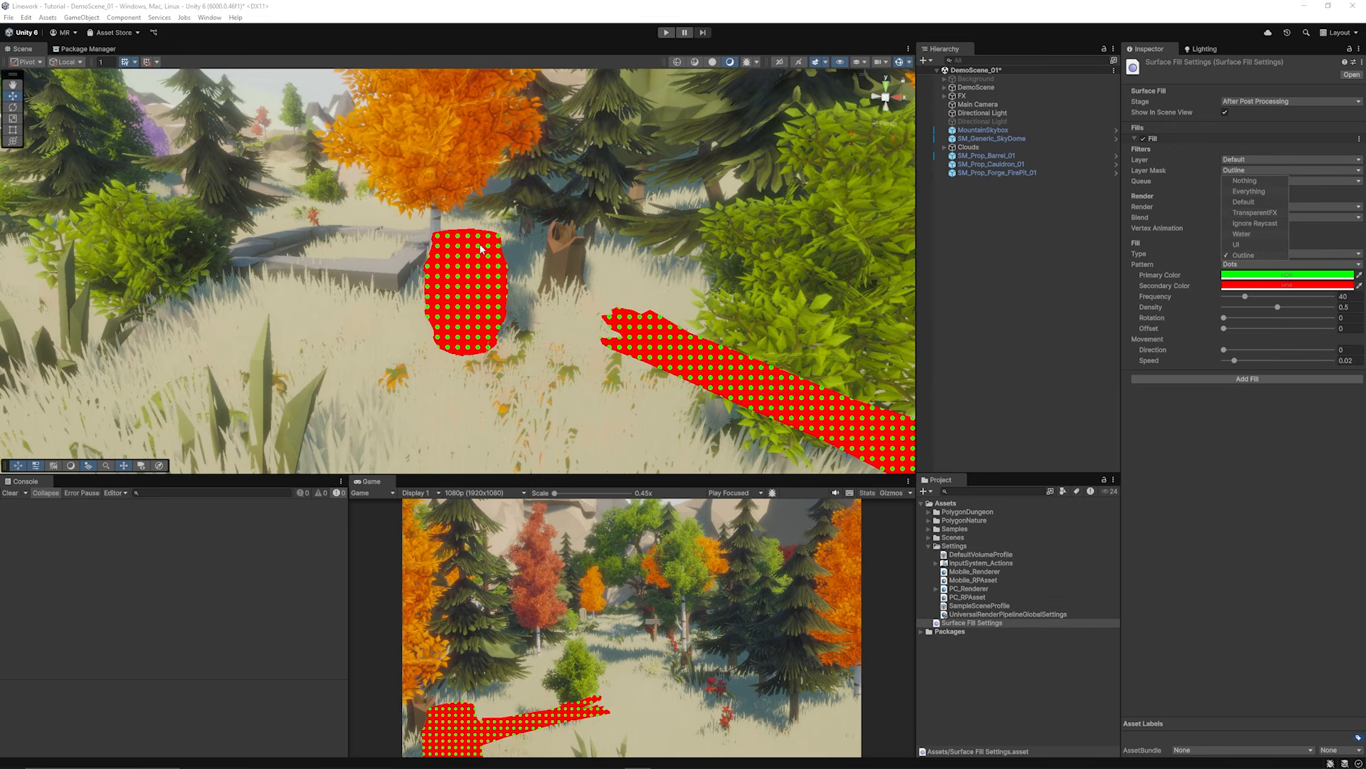
scroll(475, 254, up, 1)
scroll(479, 246, down, 1)
alt+drag(480, 245, 443, 241)
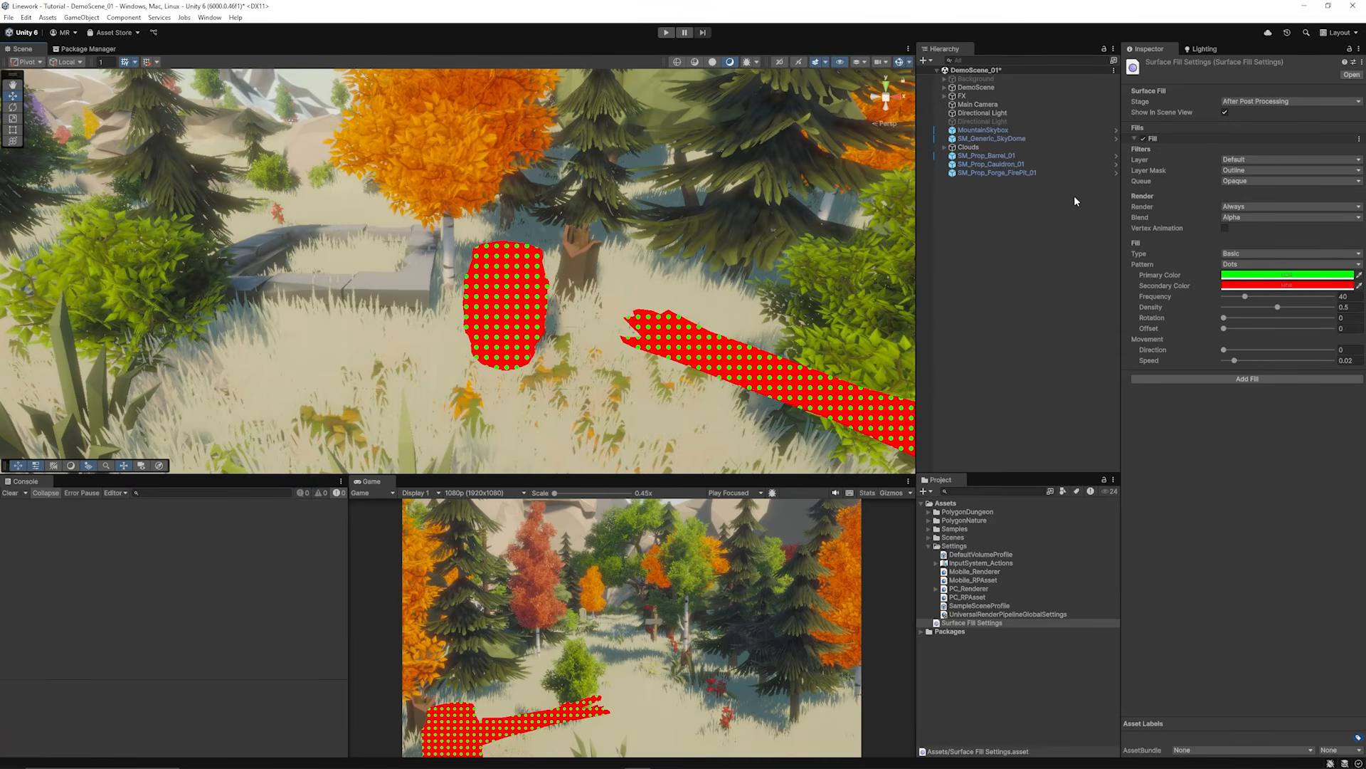
Step: Try the Solid, Checkerboard, Stripes, Glow and Texture fill patterns, then return to Dots
click(1257, 264)
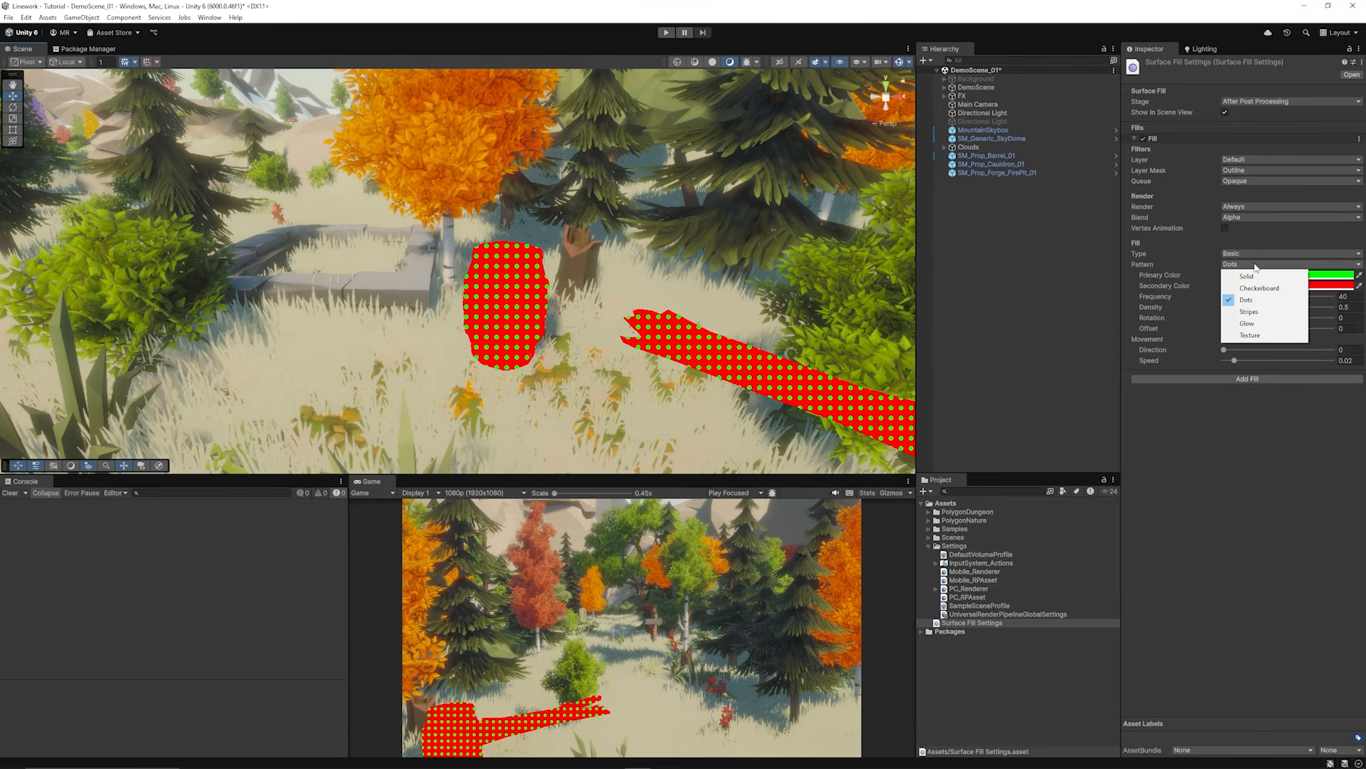
click(1246, 274)
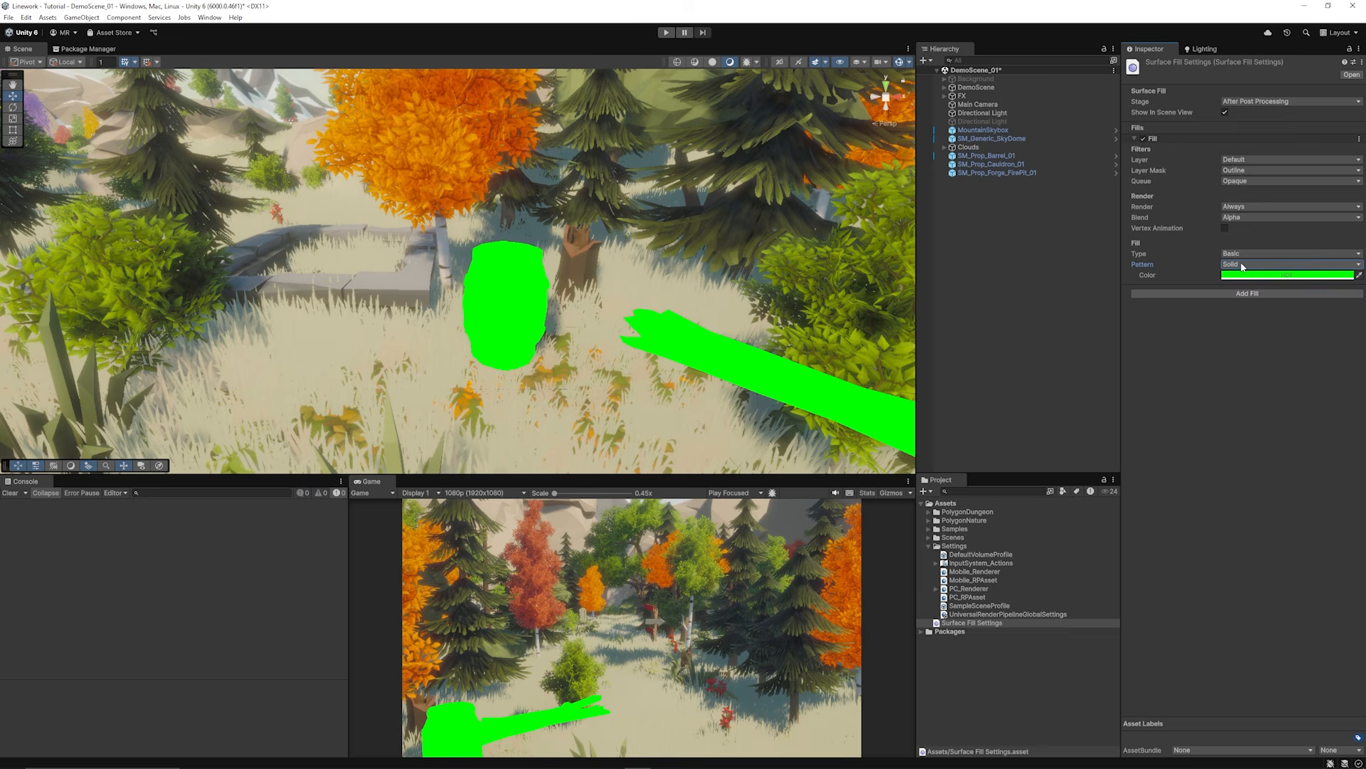
click(1244, 266)
click(1257, 287)
click(1242, 265)
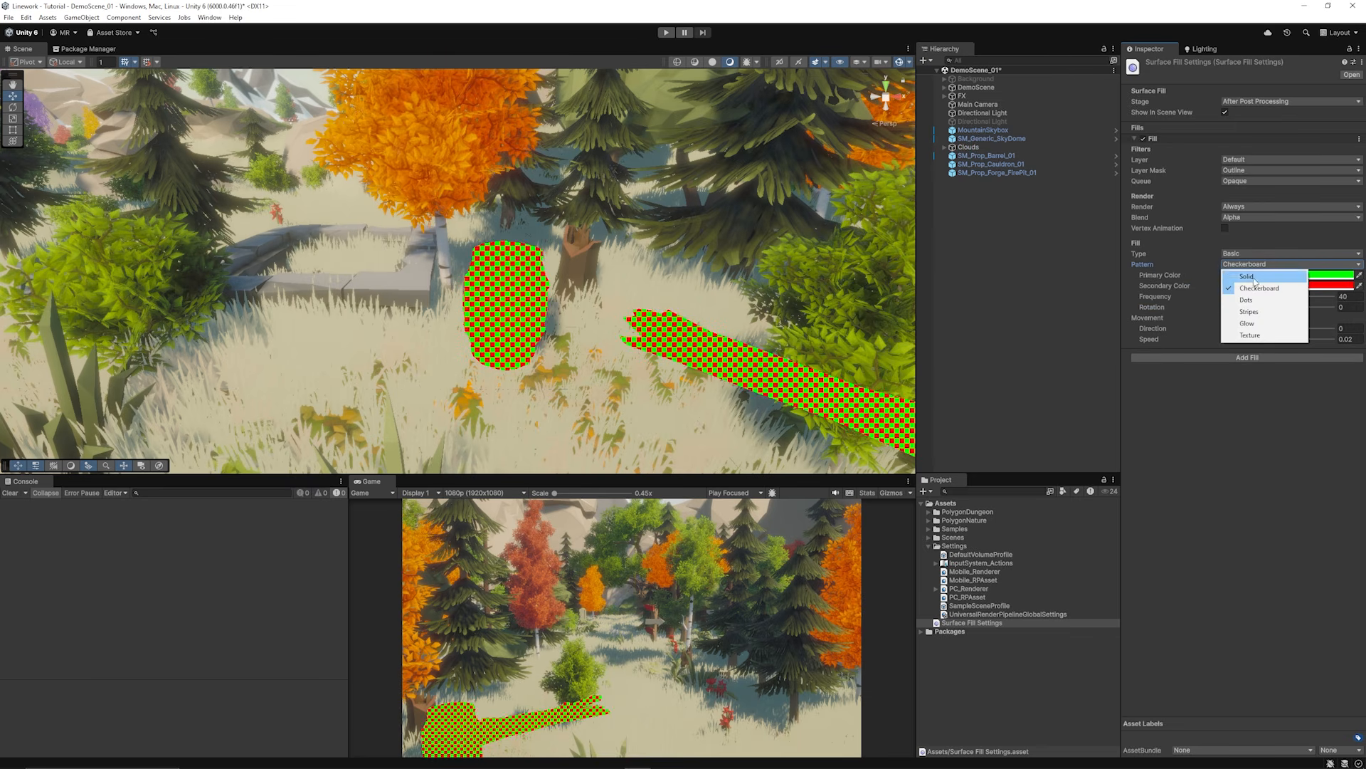
click(1248, 310)
click(1252, 265)
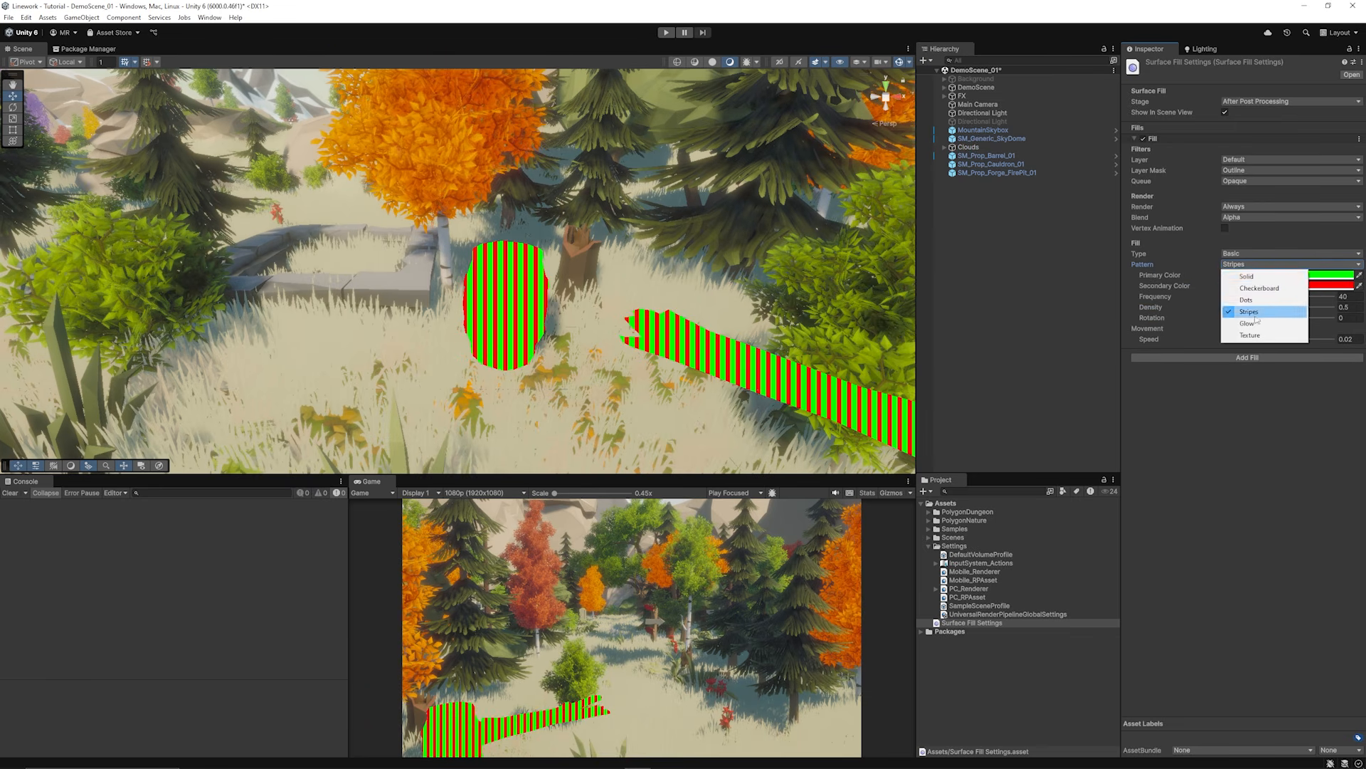
click(1257, 322)
click(1253, 264)
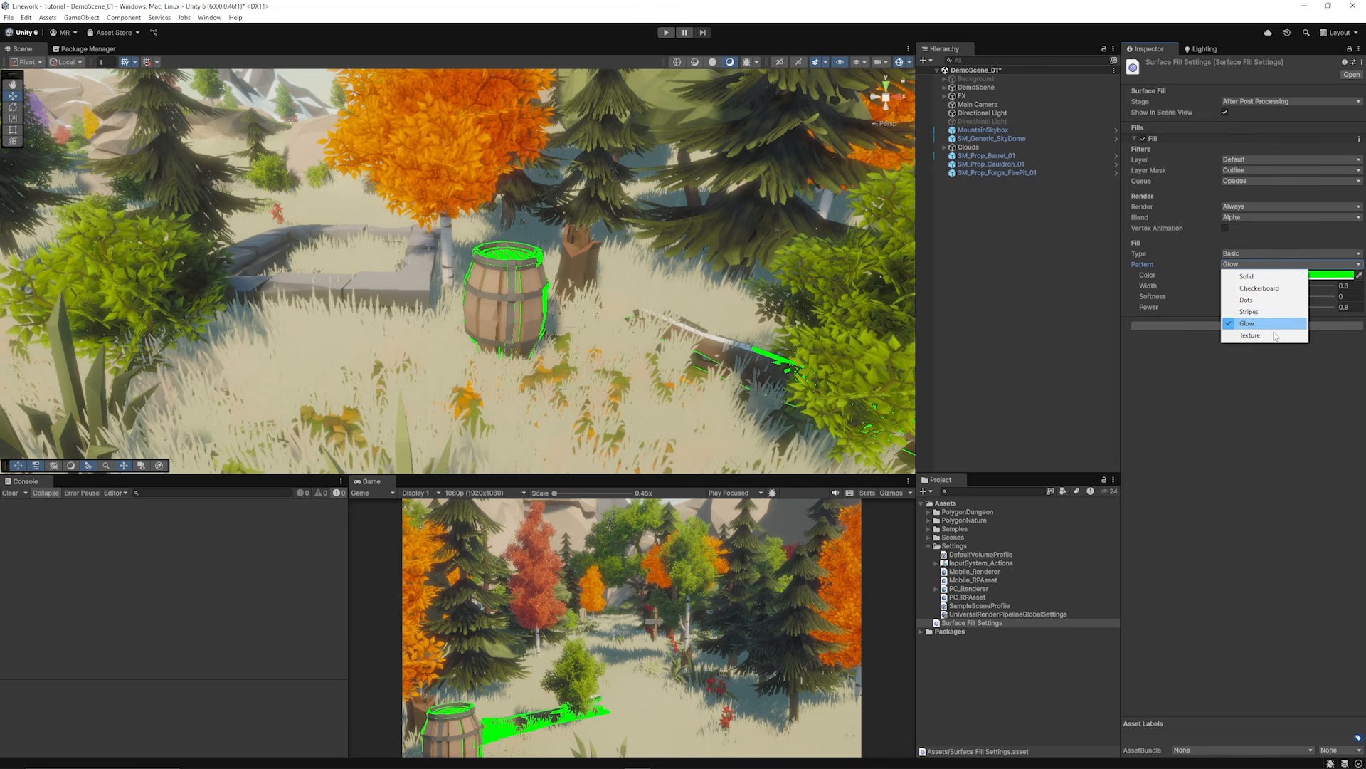
click(1274, 335)
click(1253, 264)
click(1259, 298)
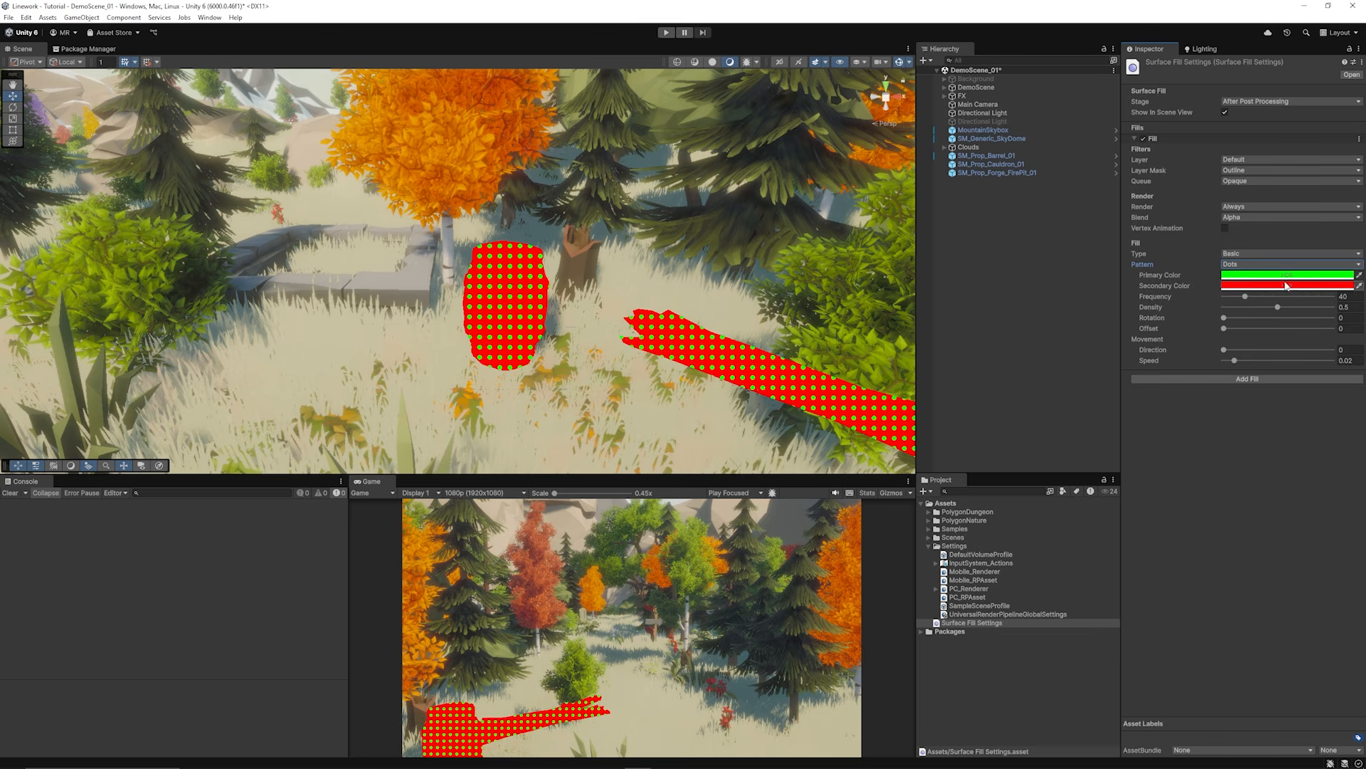
Step: Make the dots white on cyan, set offset about 0.424, and preview faster movement in Play mode
click(1285, 276)
drag(1307, 344, 1234, 334)
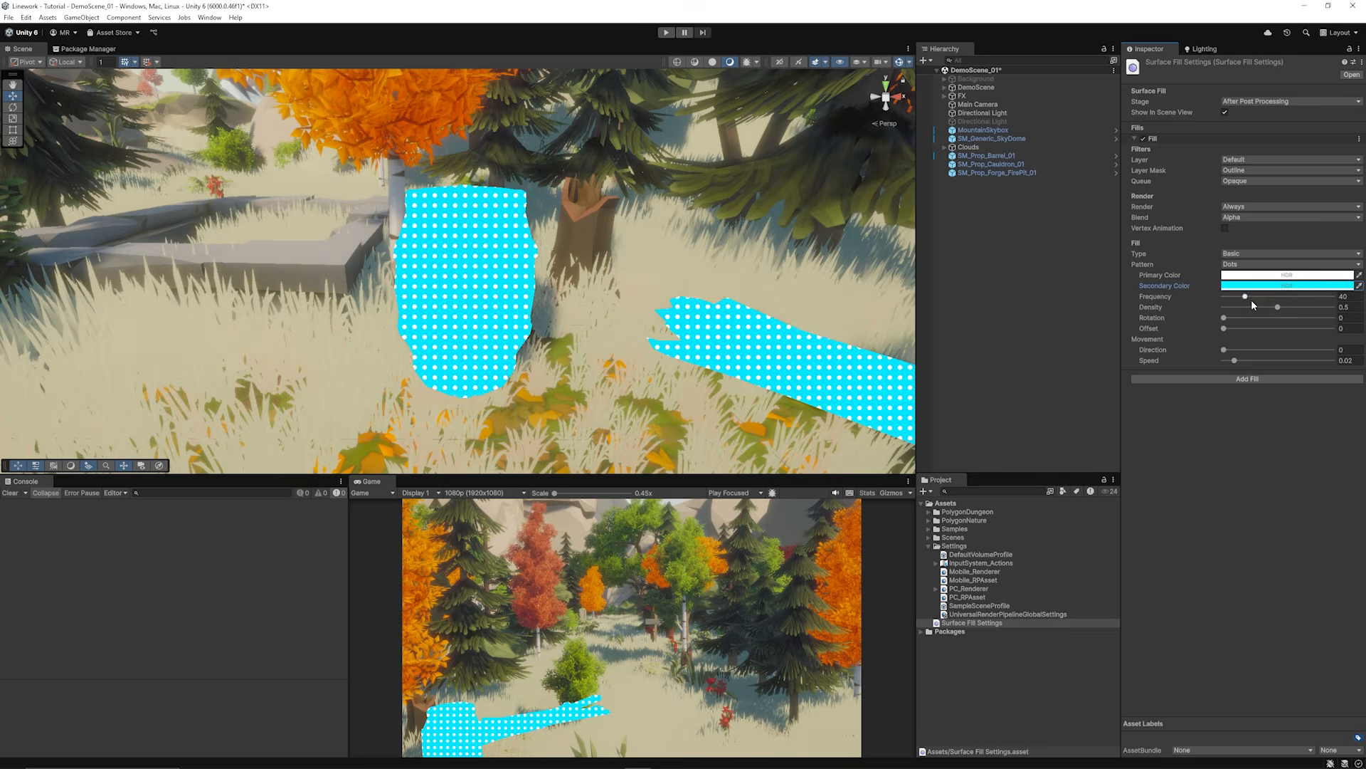
drag(1251, 300, 1315, 327)
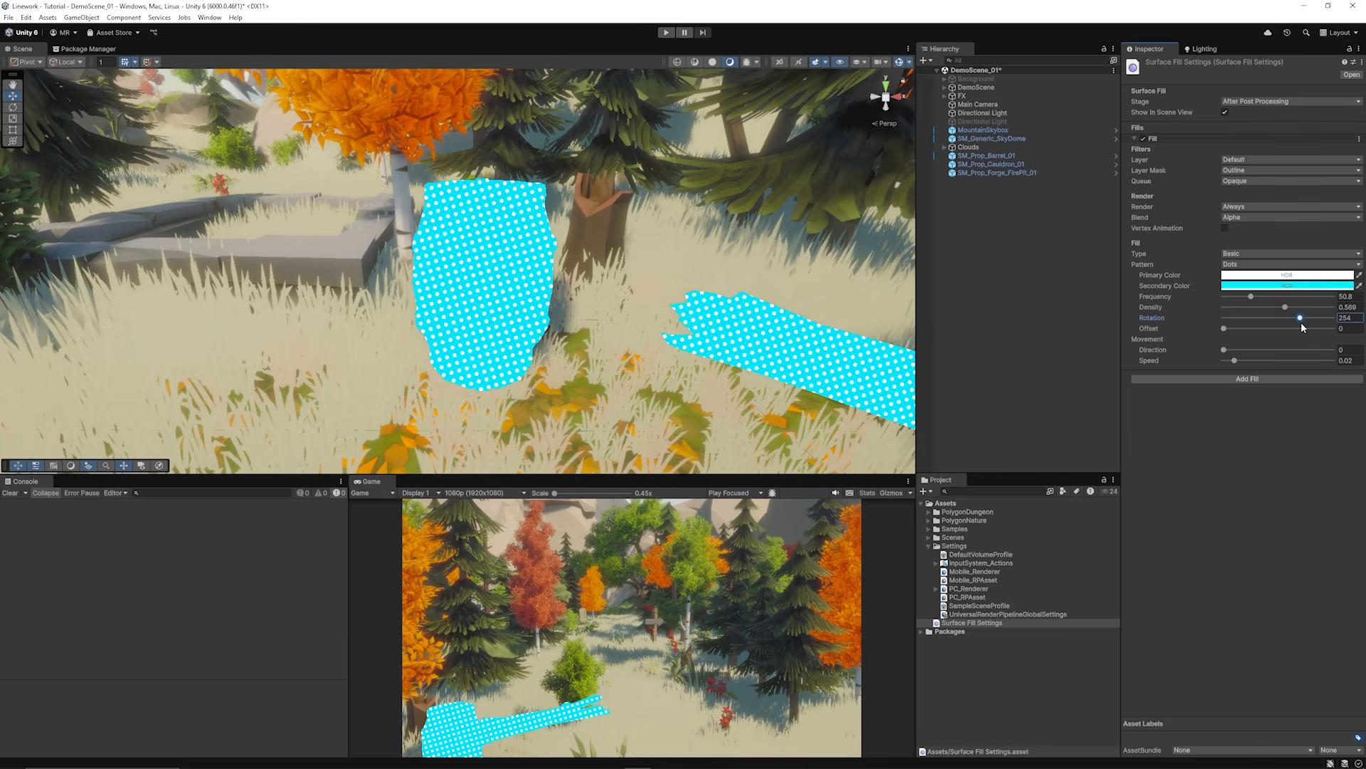
mouse_move(1226, 328)
mouse_down()
mouse_move(1271, 330)
mouse_move(1235, 352)
mouse_move(1254, 361)
mouse_up()
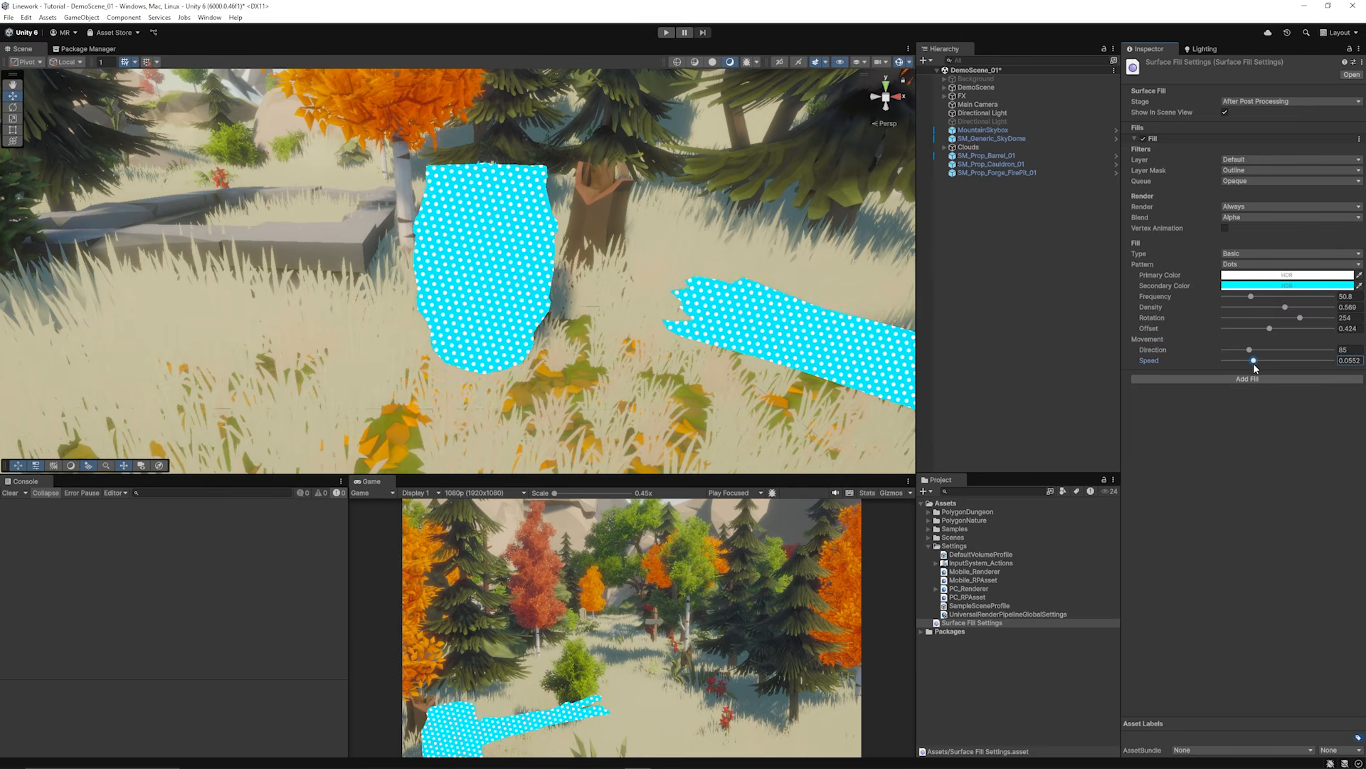
click(665, 34)
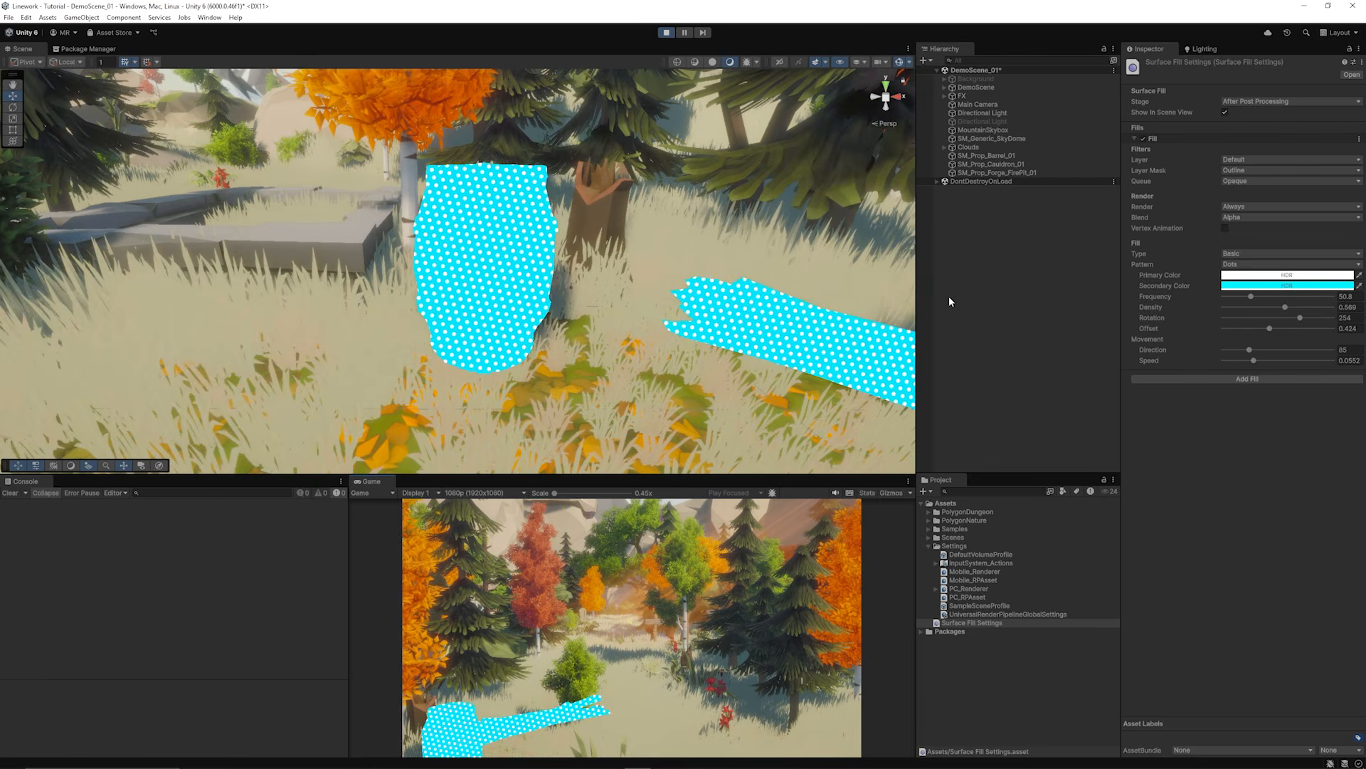
drag(1253, 361, 1323, 348)
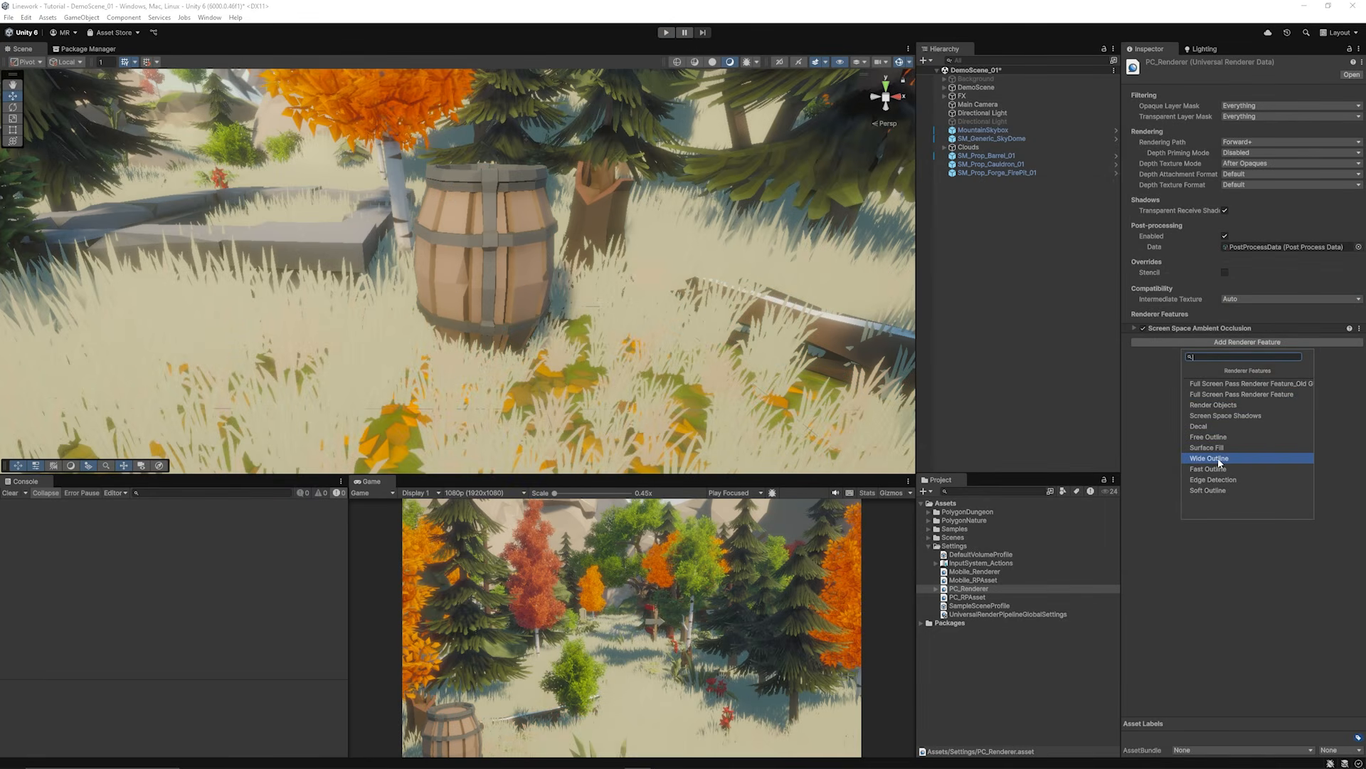
Step: Add a Wide Outline feature with a new settings asset whose outline targets only the Outline layer
click(1218, 459)
click(1345, 351)
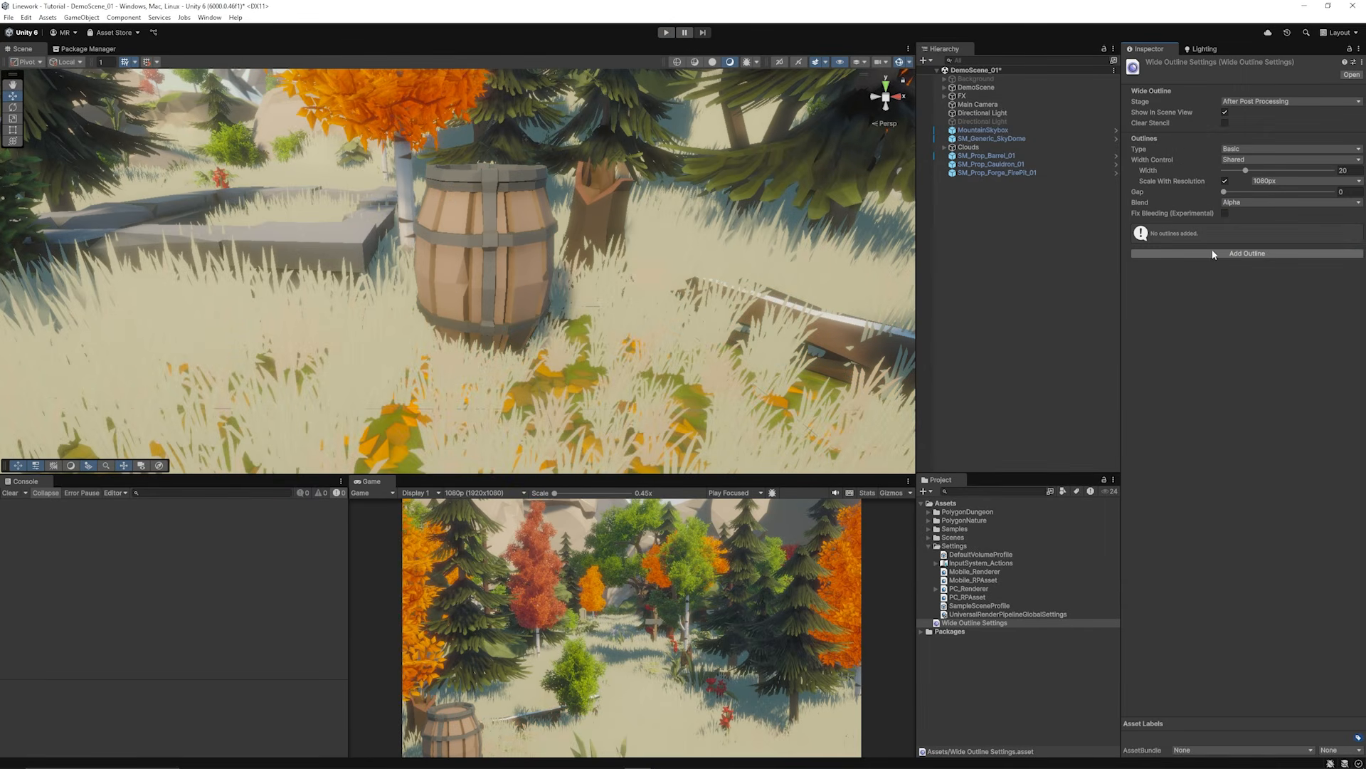
click(1234, 253)
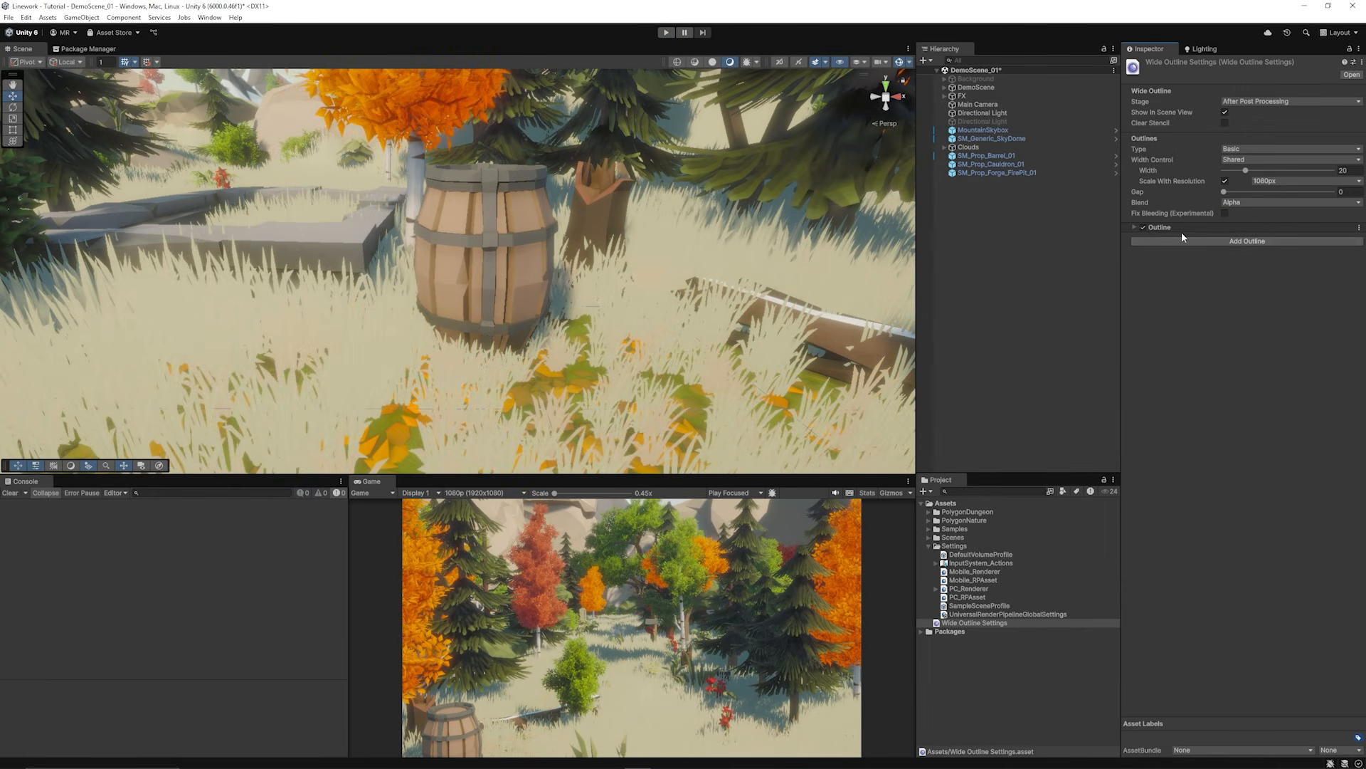
click(1135, 226)
click(1227, 259)
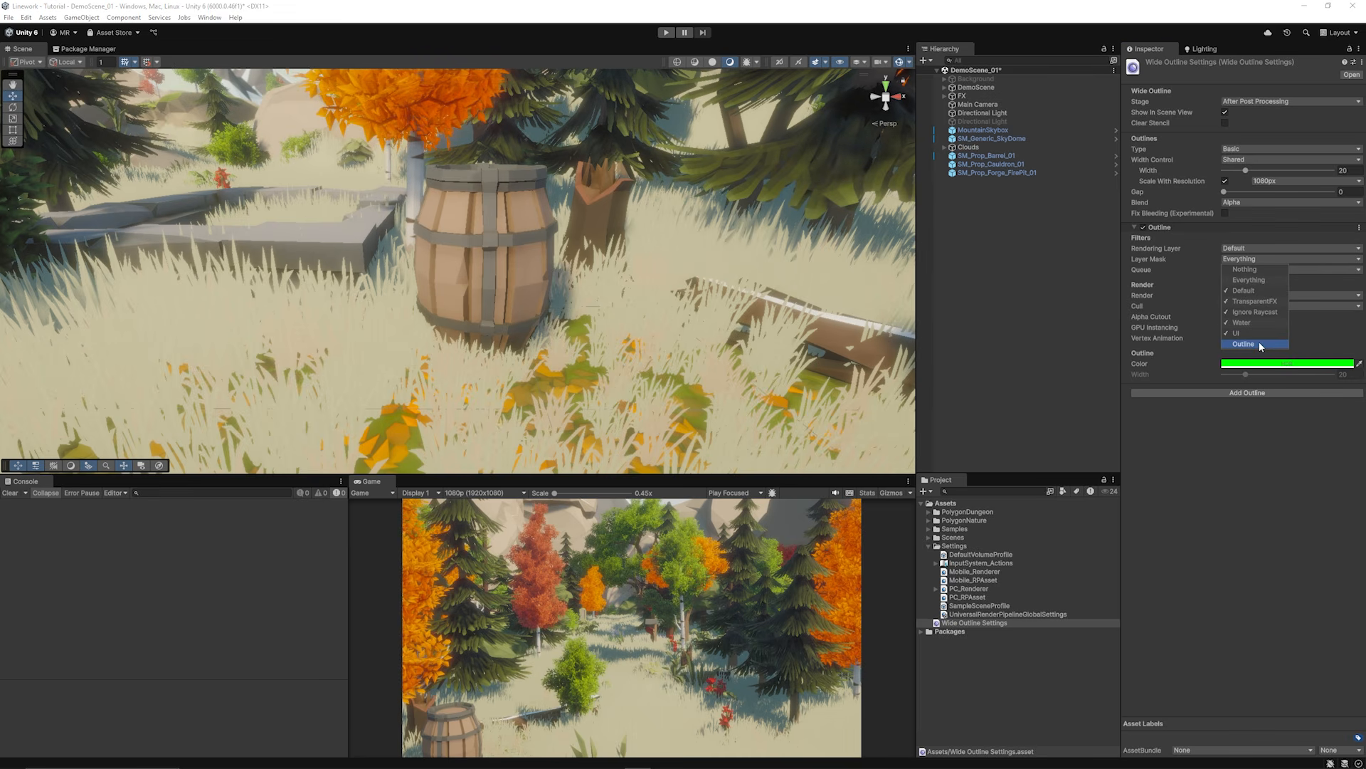
click(1247, 269)
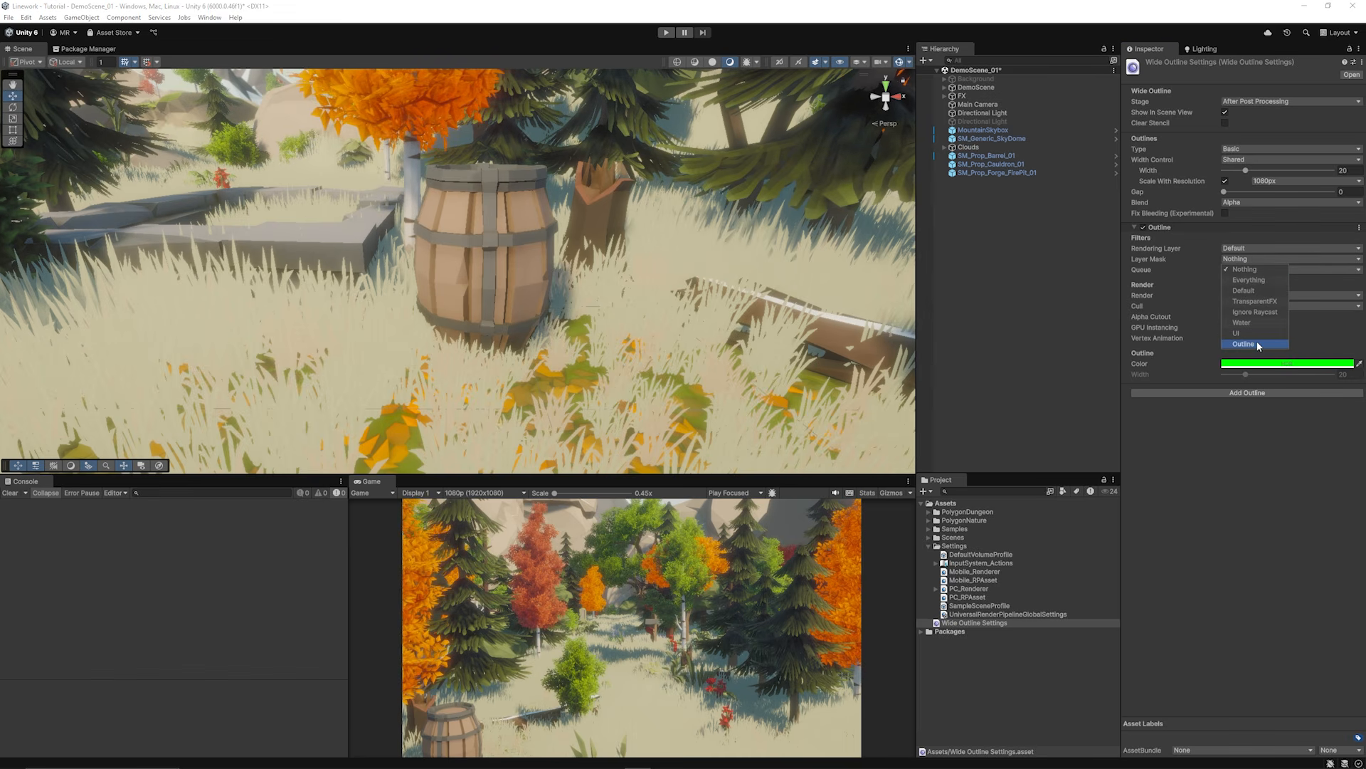
click(1257, 345)
click(1220, 270)
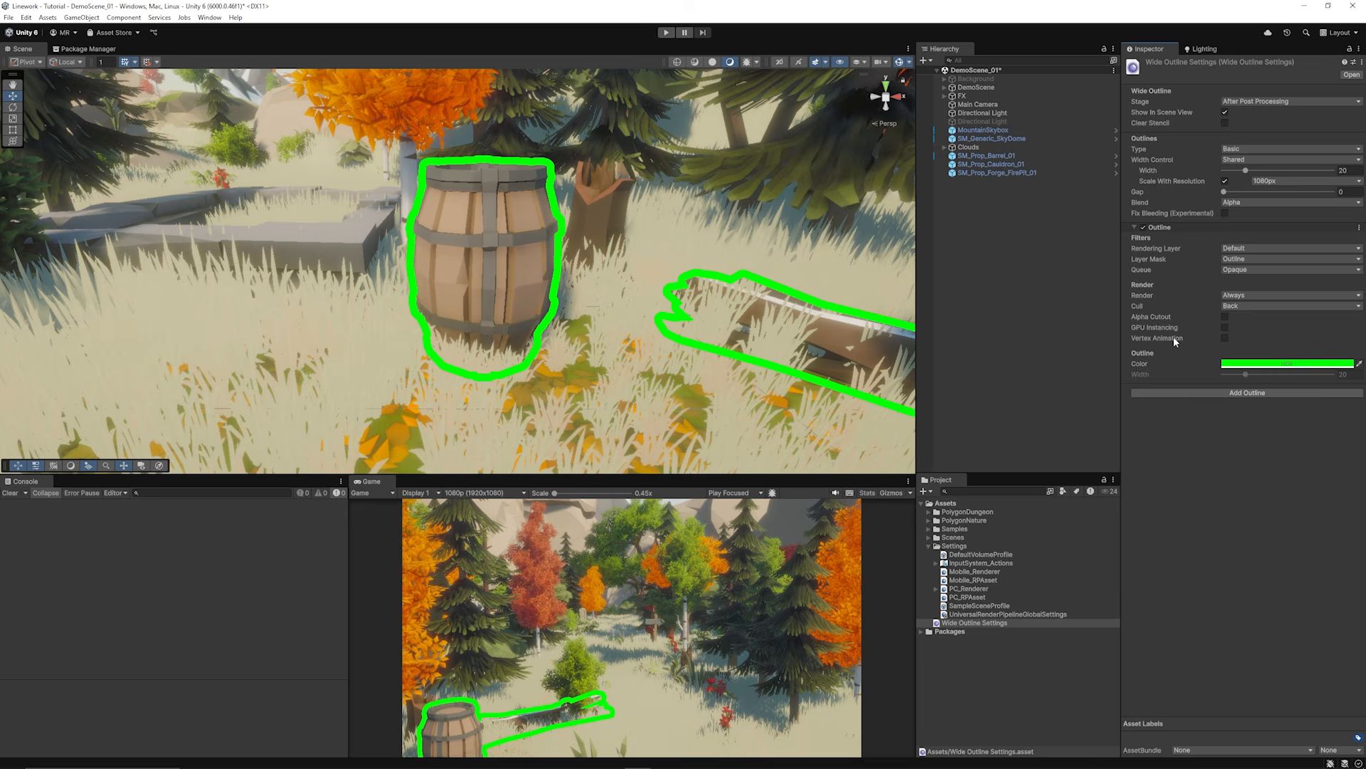
Step: Toggle vertex animation off again, add an outline gap, and raise the width to 21.5
click(1222, 337)
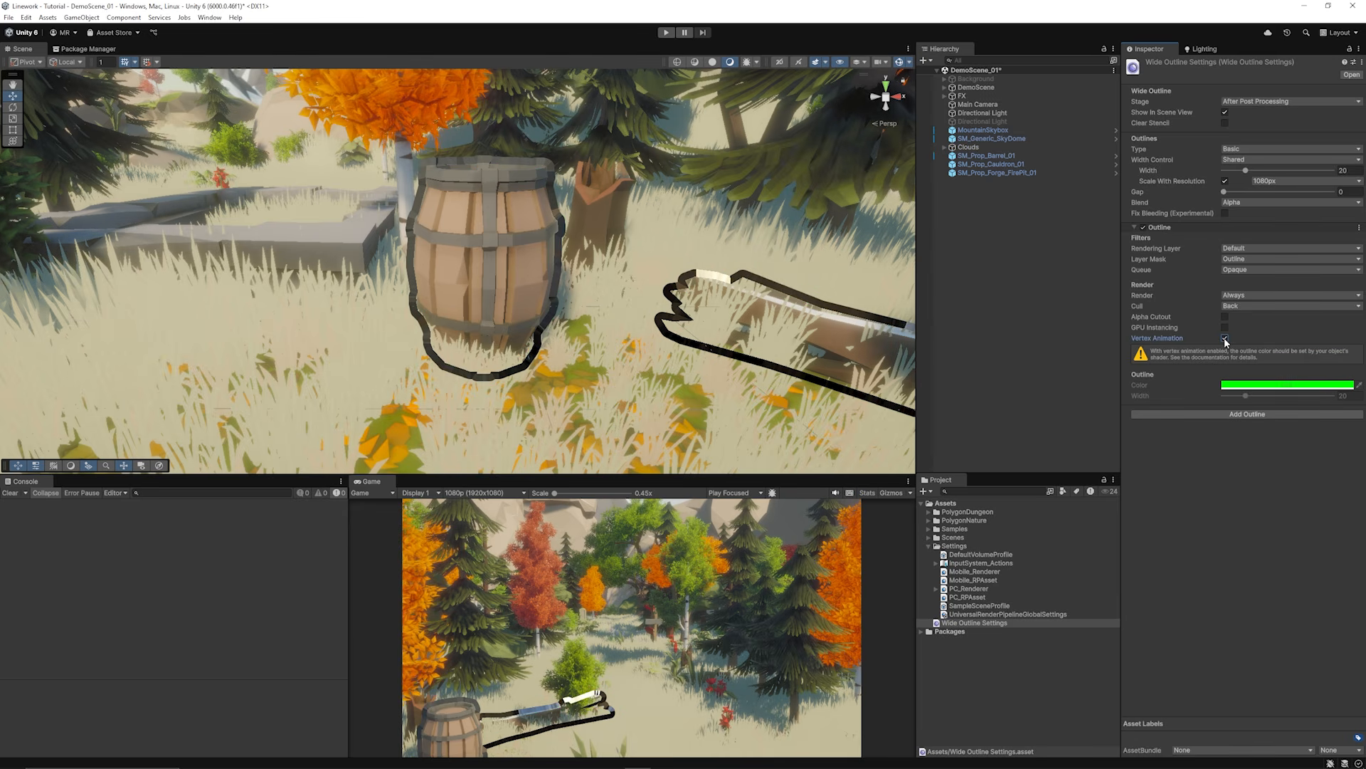
click(1224, 337)
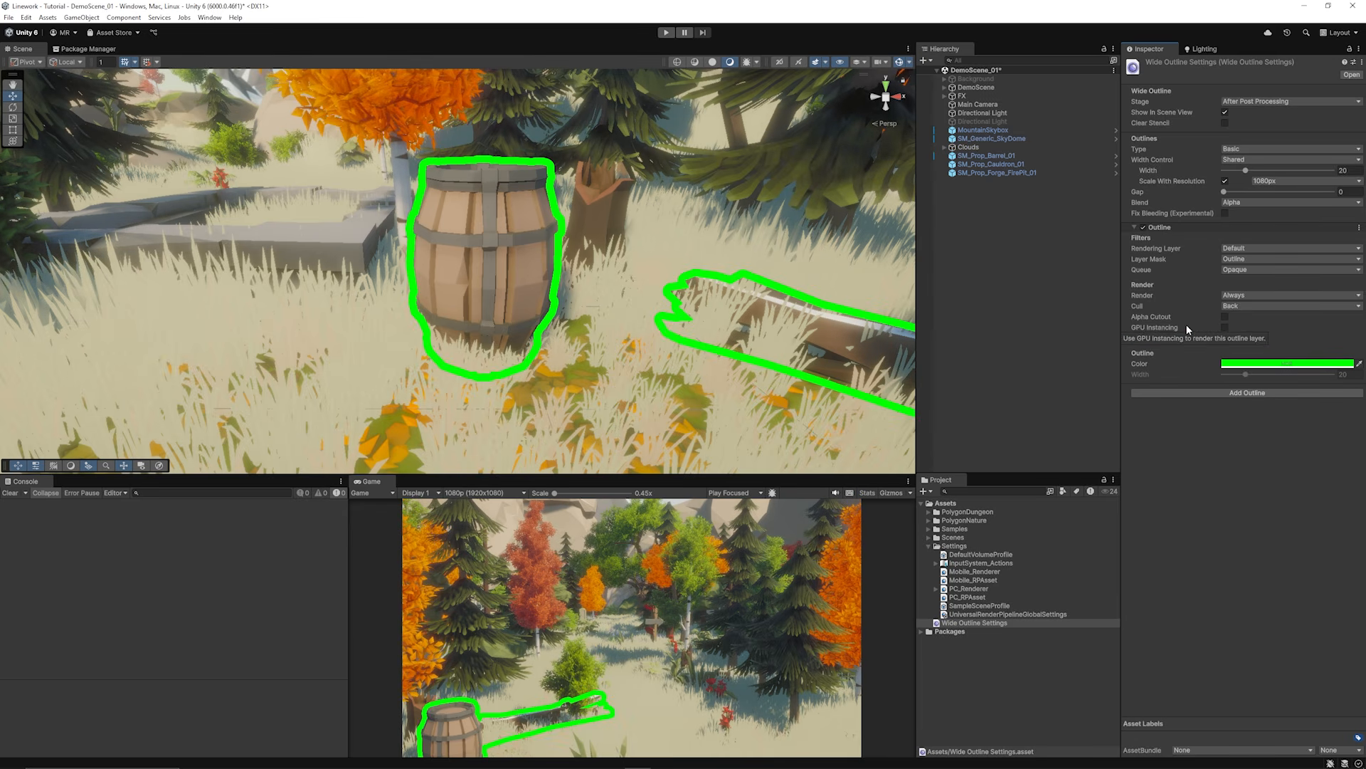
drag(1225, 194, 1296, 193)
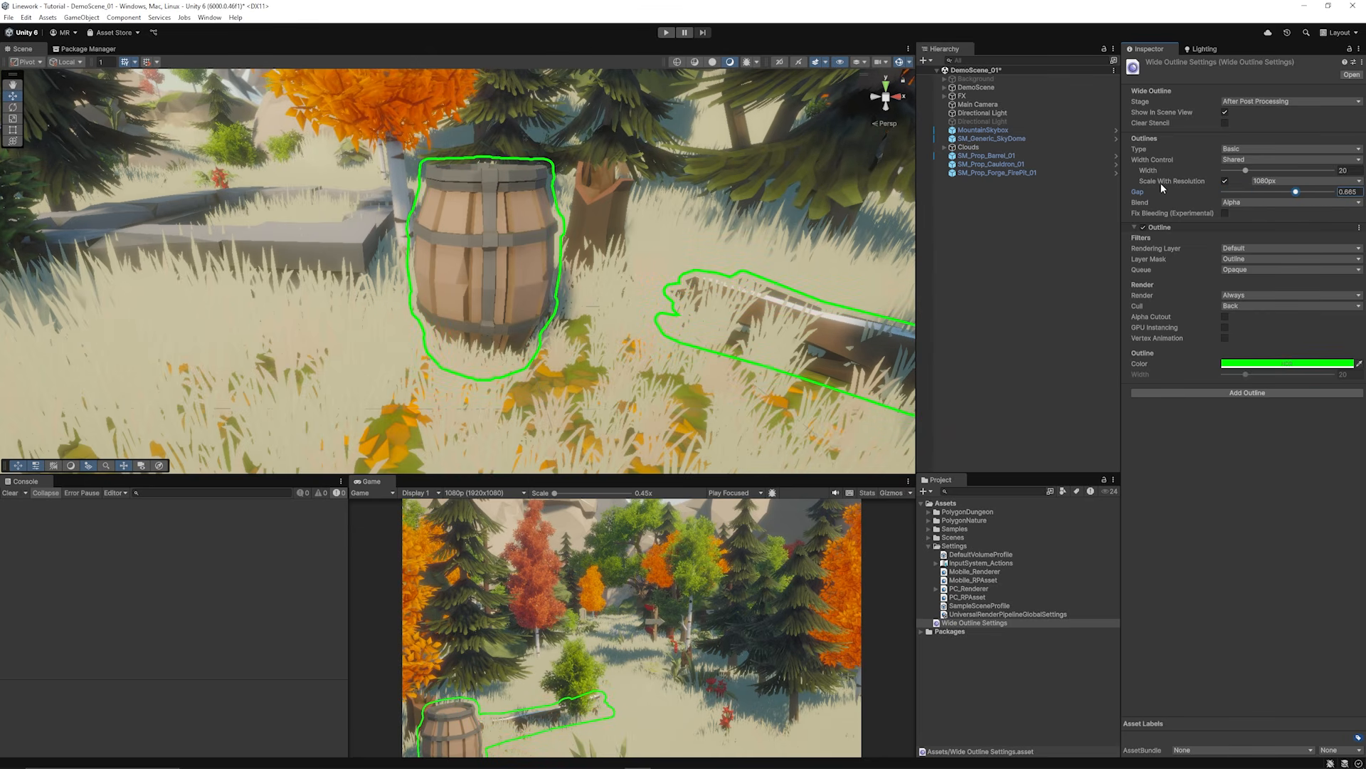
mouse_move(1246, 171)
mouse_down()
mouse_move(1295, 170)
mouse_move(1250, 181)
mouse_up()
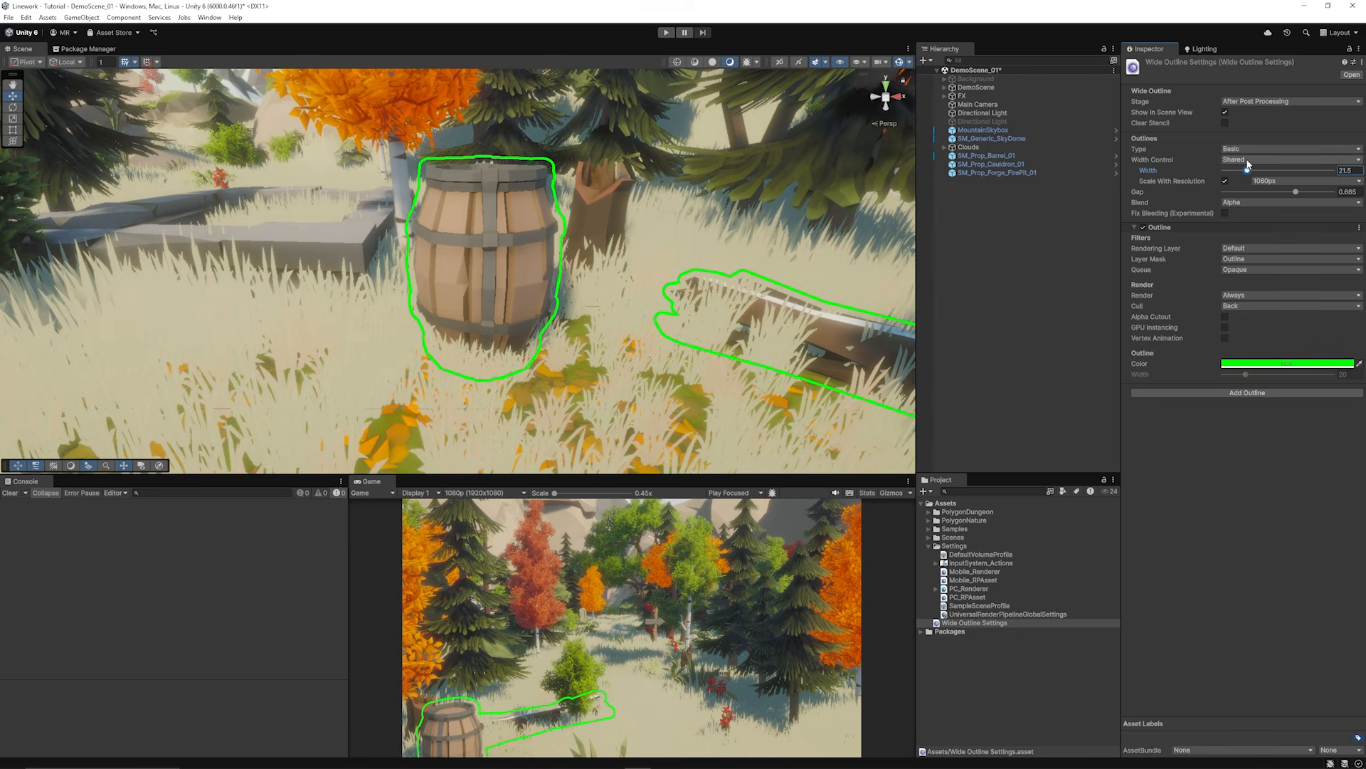
click(1248, 161)
click(1248, 151)
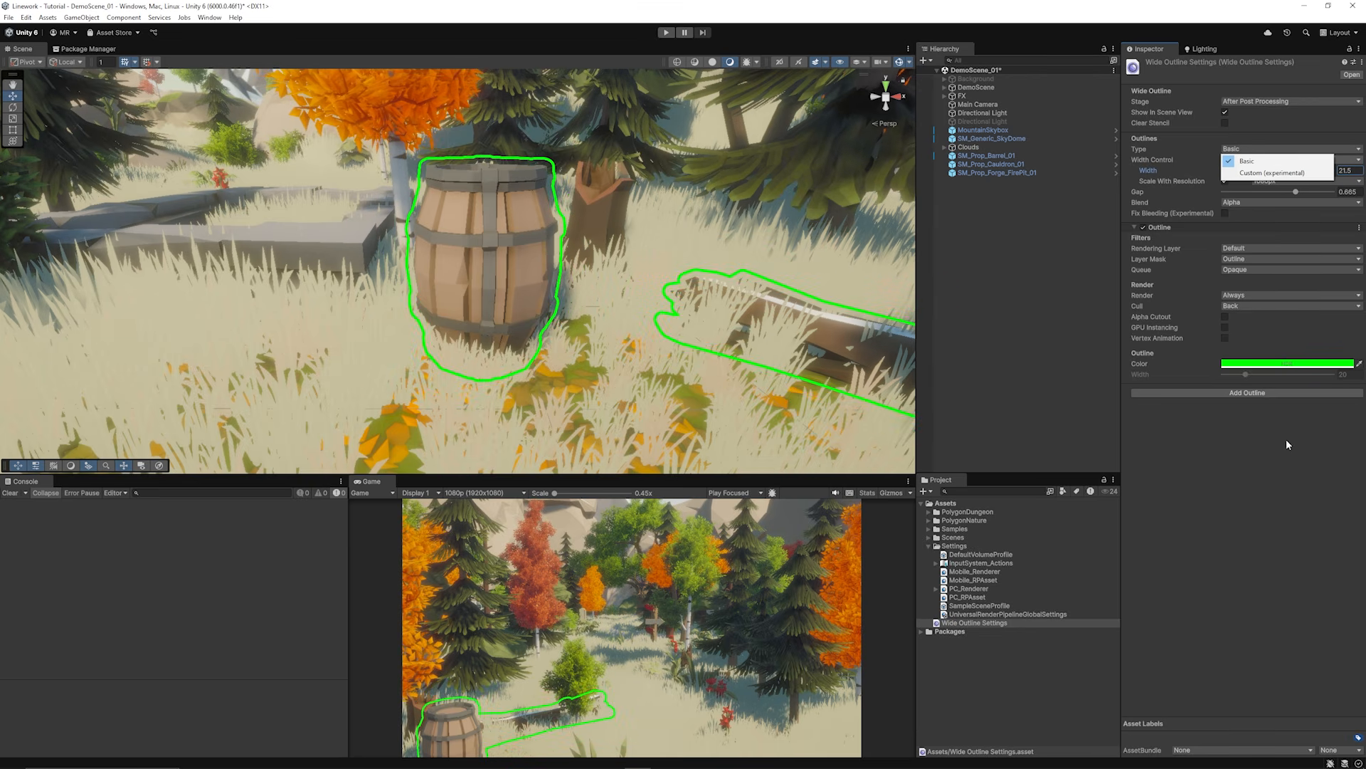
click(1281, 472)
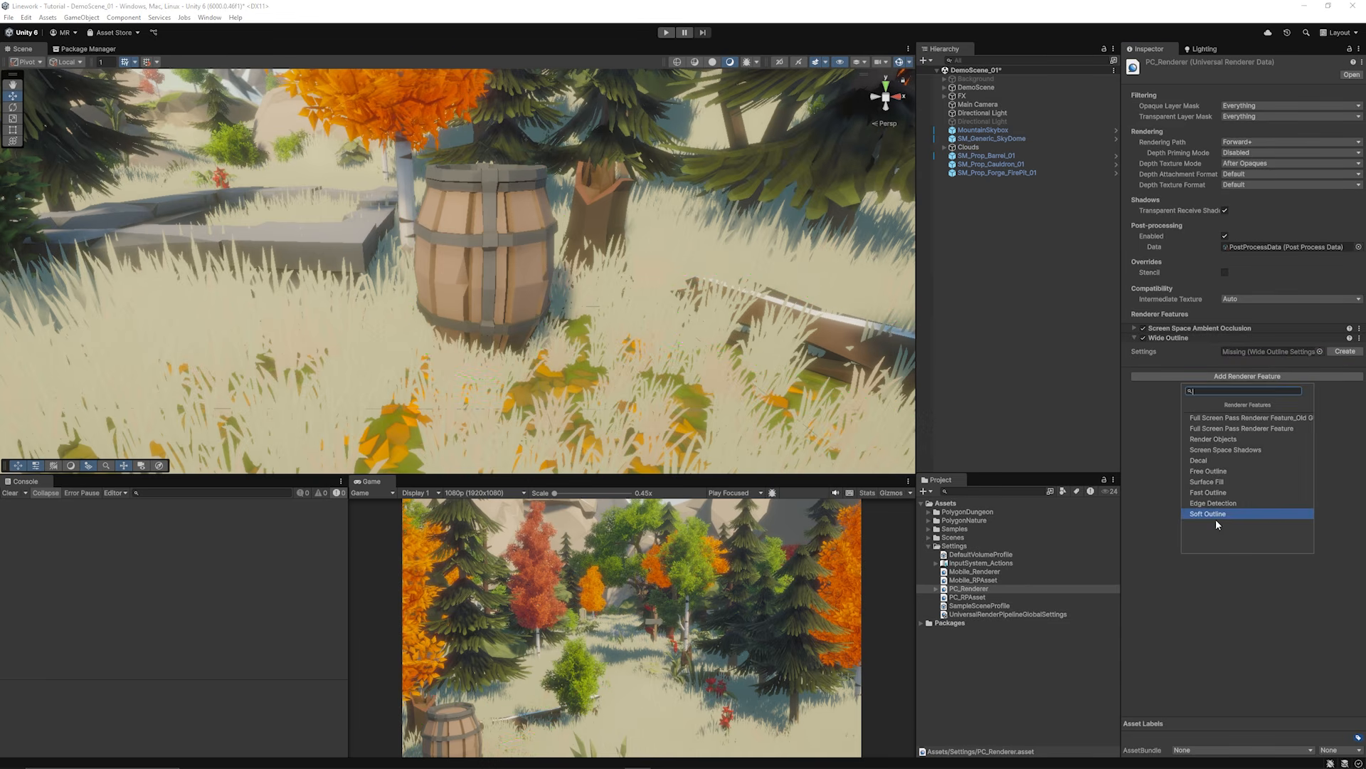
key(Escape)
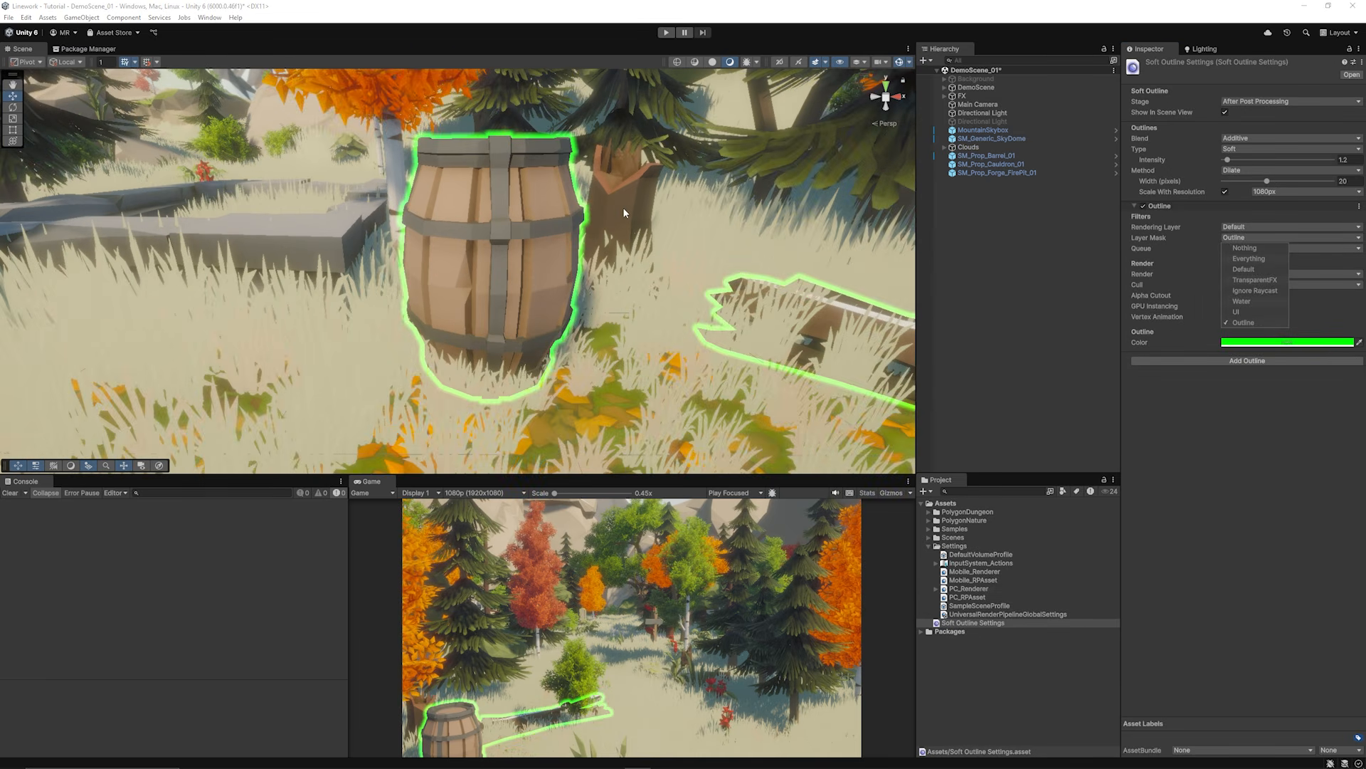
Step: Set the soft outline Width to 36 pixels and its Intensity to 0.5
scroll(622, 207, up, 5)
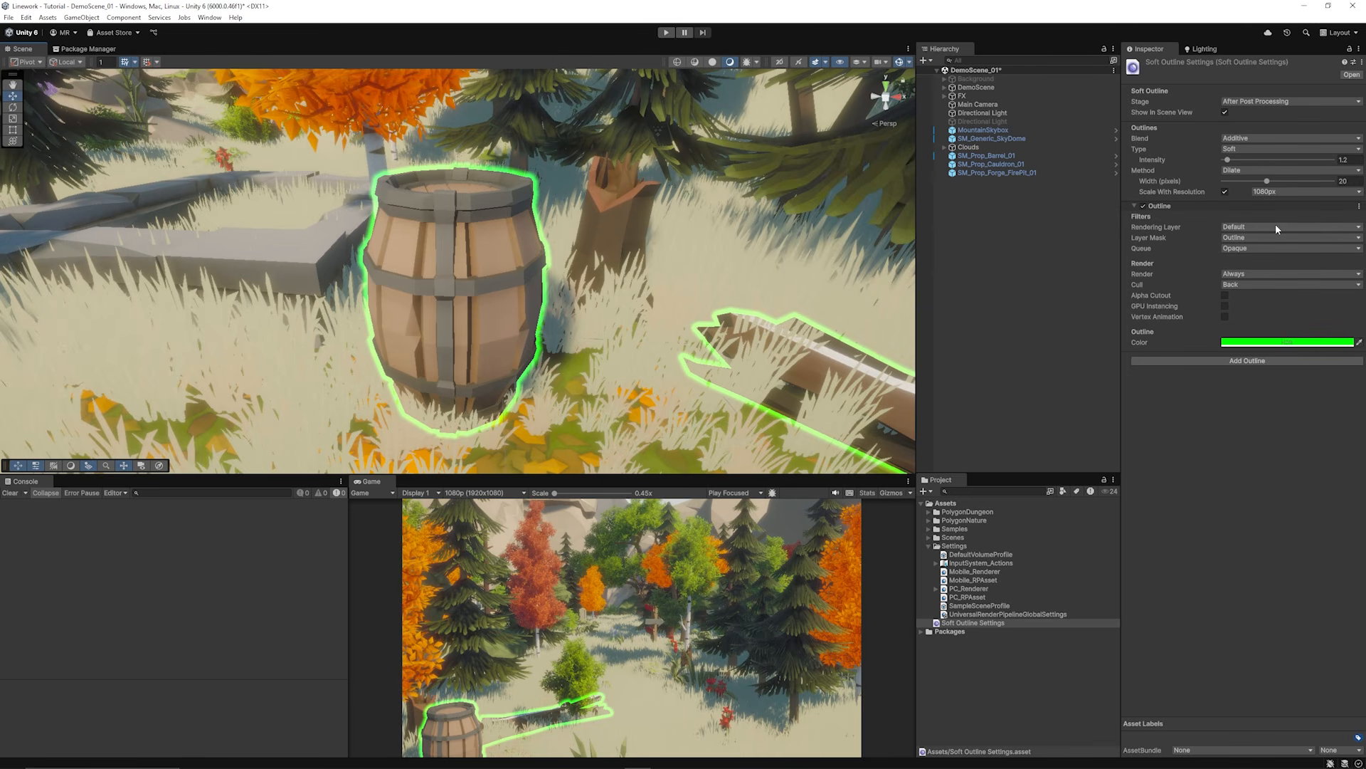
drag(1260, 180, 1306, 184)
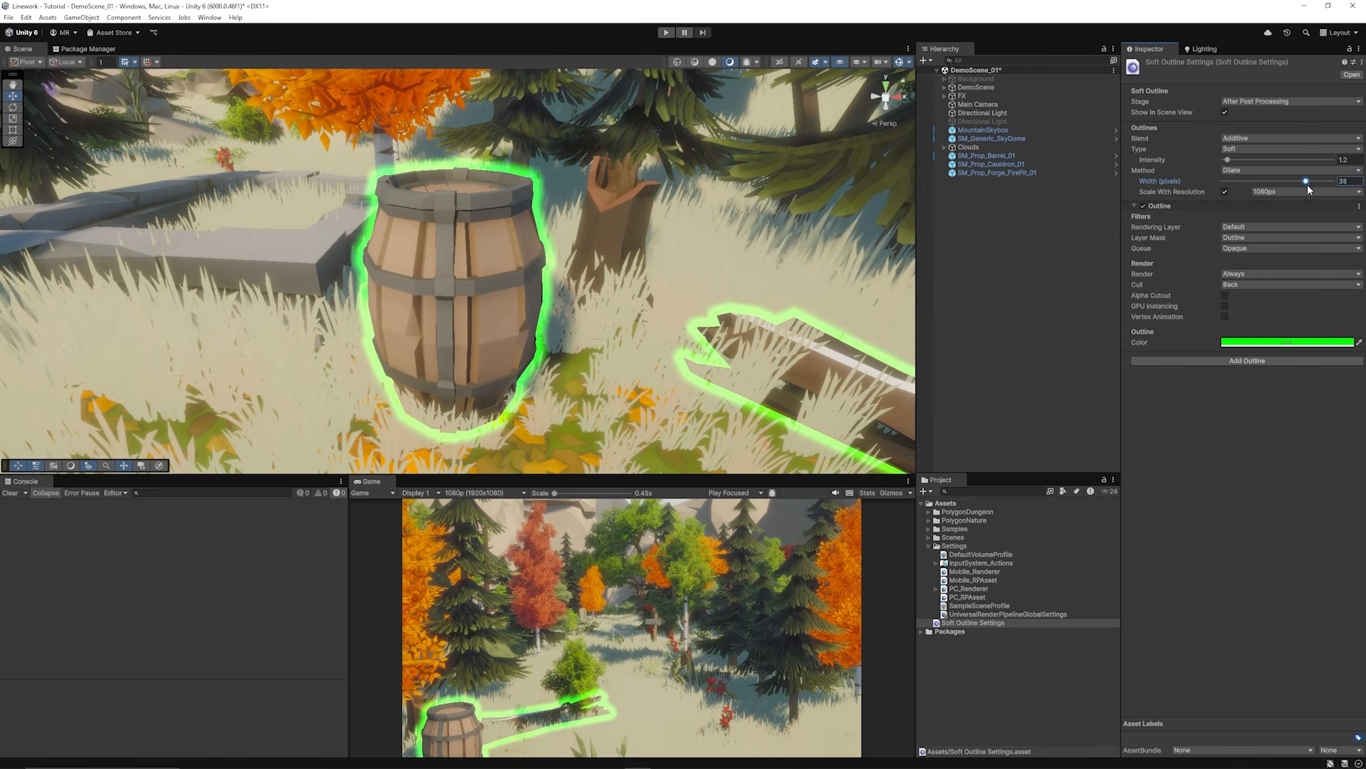
mouse_move(1231, 158)
mouse_down()
mouse_move(1280, 159)
mouse_move(1208, 162)
mouse_move(1225, 160)
mouse_up()
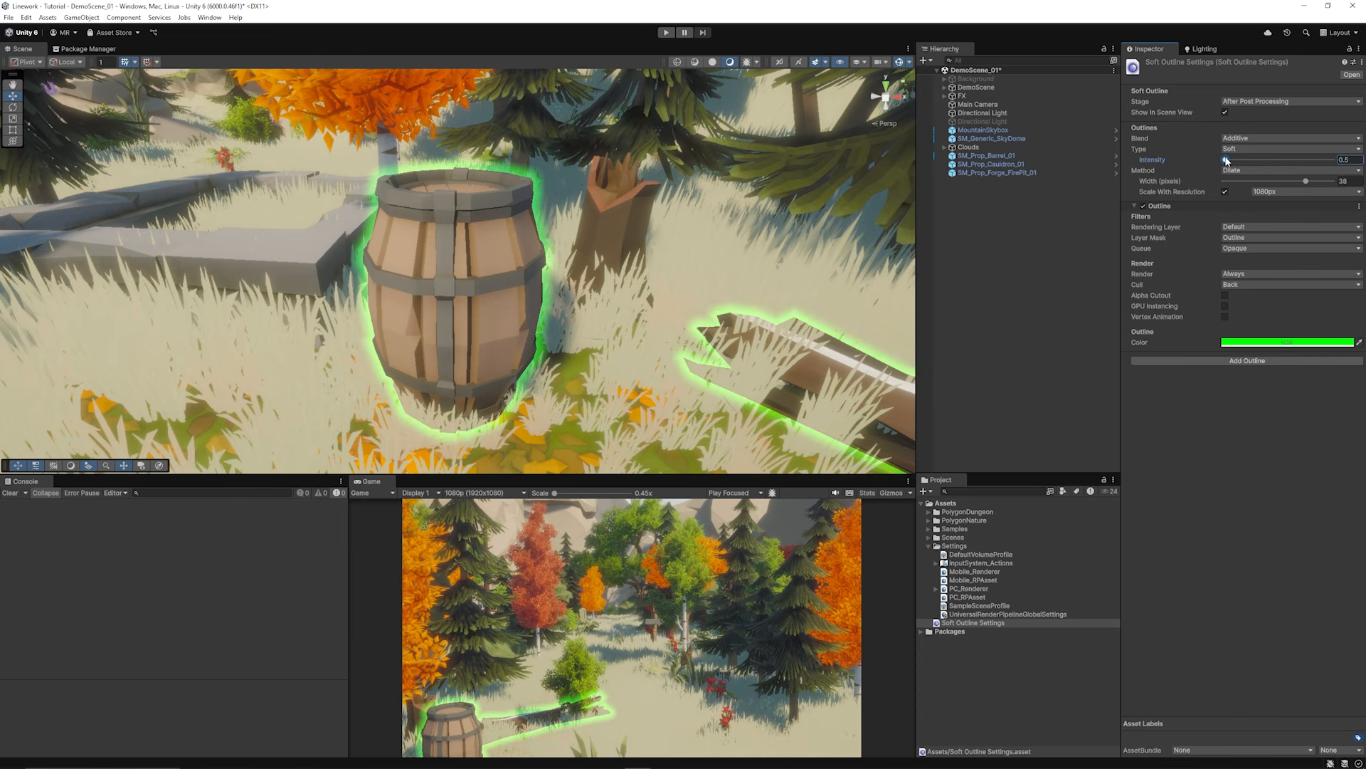
alt+drag(506, 294, 515, 291)
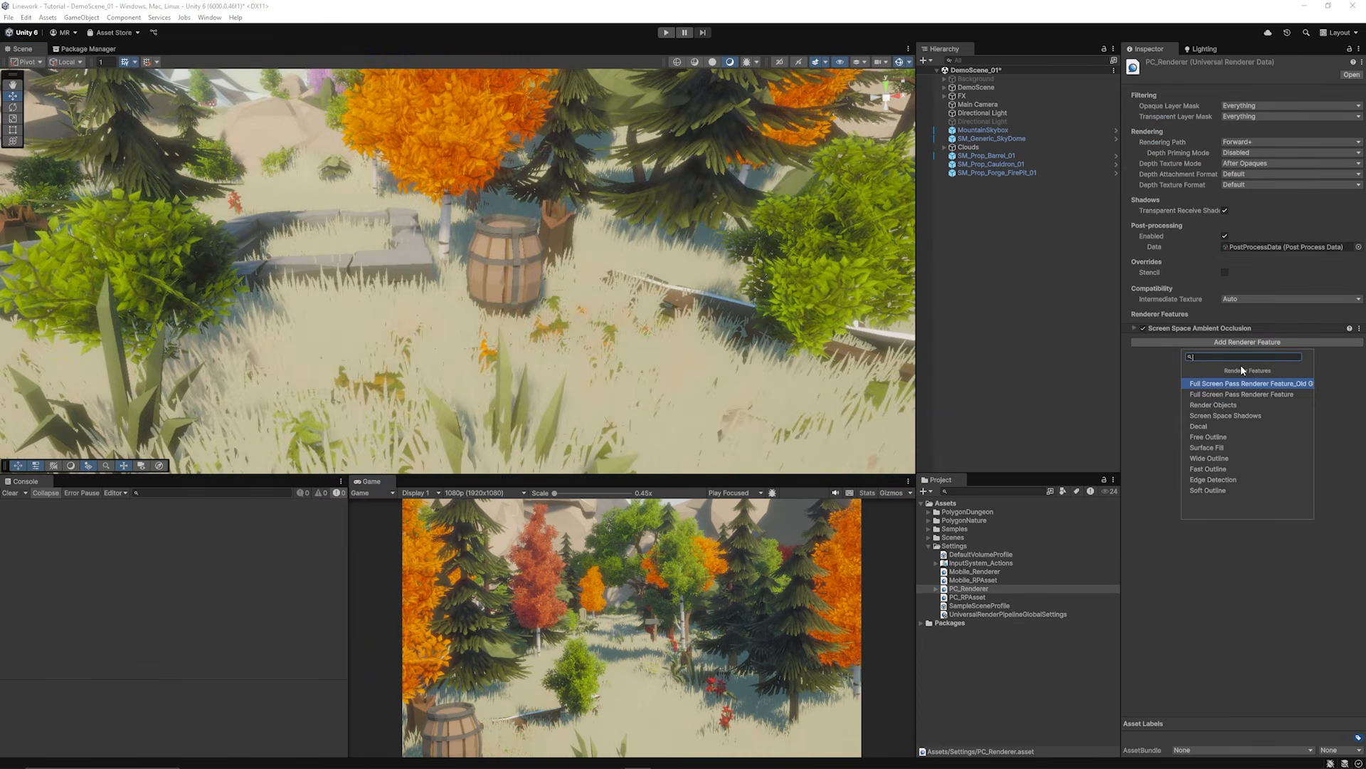
Step: Add an Edge Detection renderer feature with a new settings asset, then fly around to inspect the forest outlines
click(1211, 479)
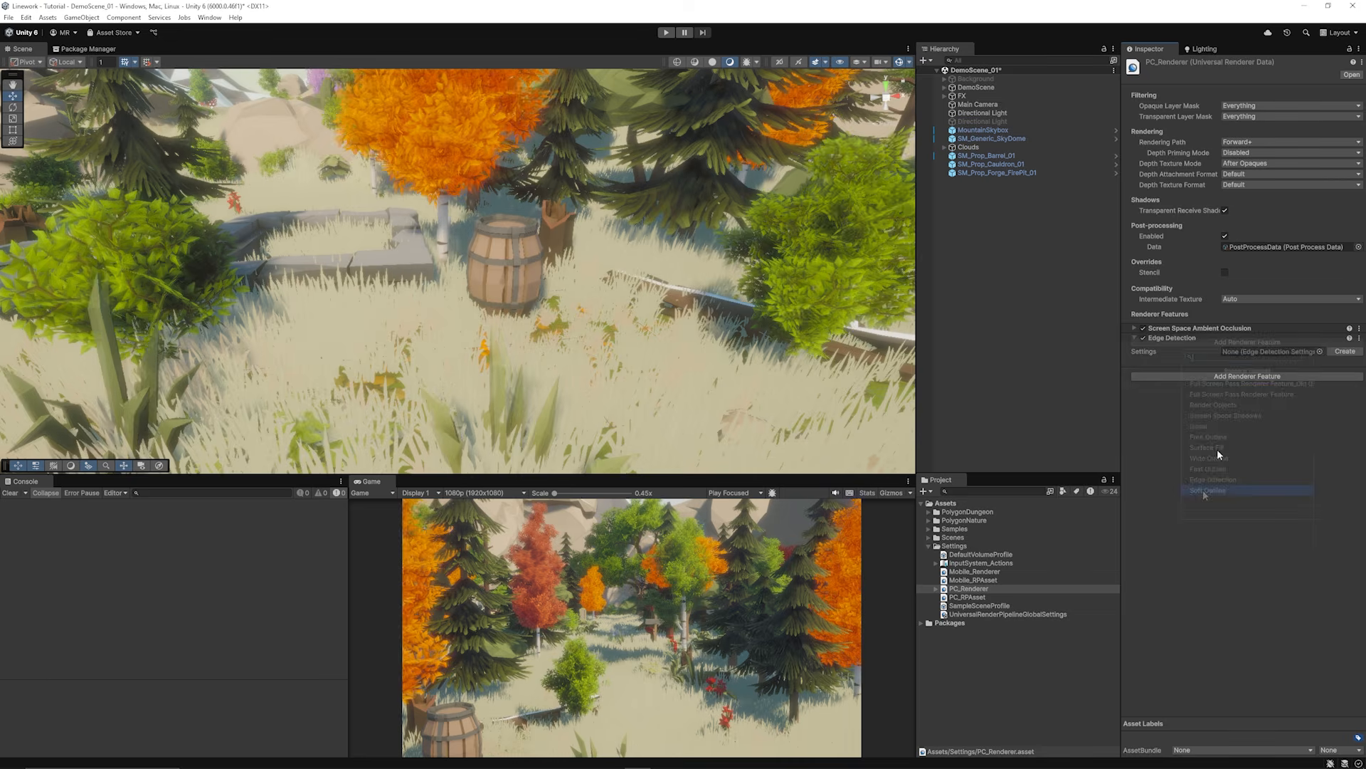
click(1345, 351)
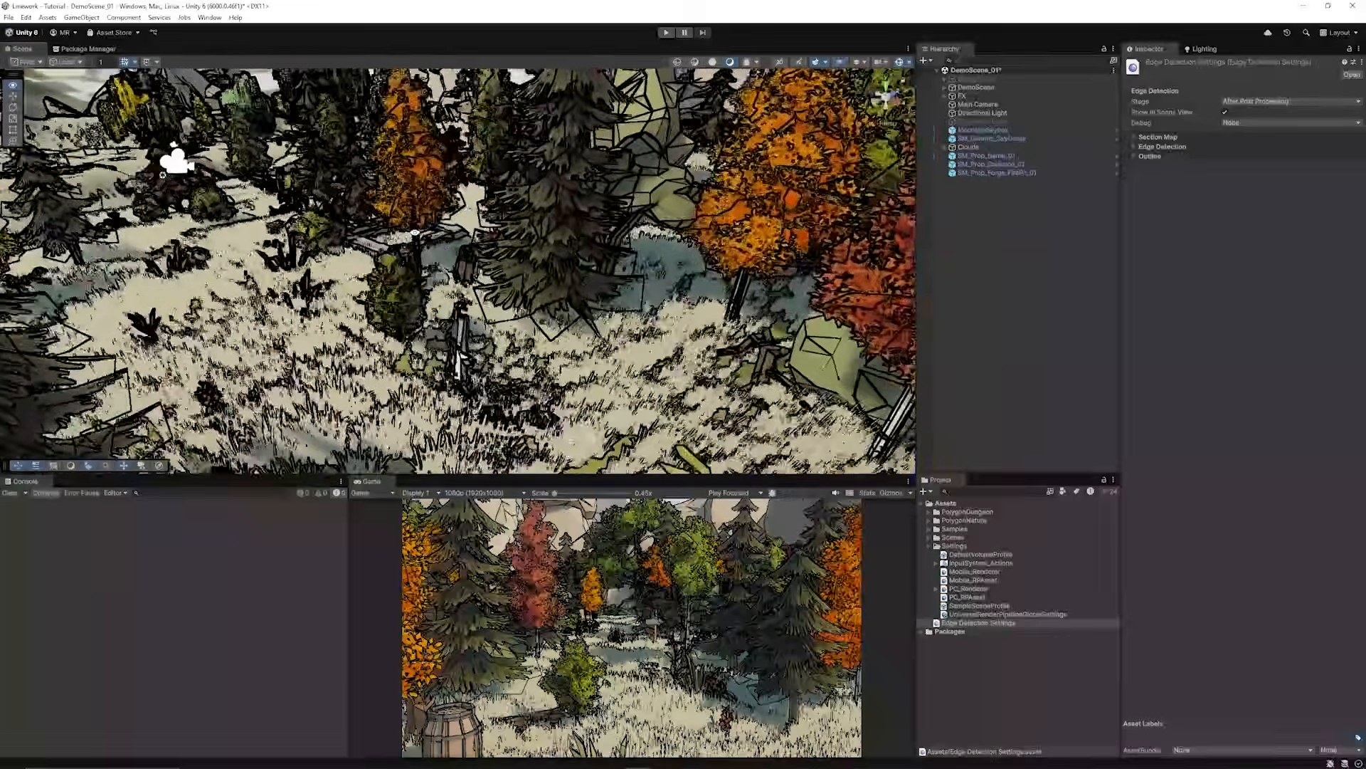
right_drag(414, 232, 703, 247)
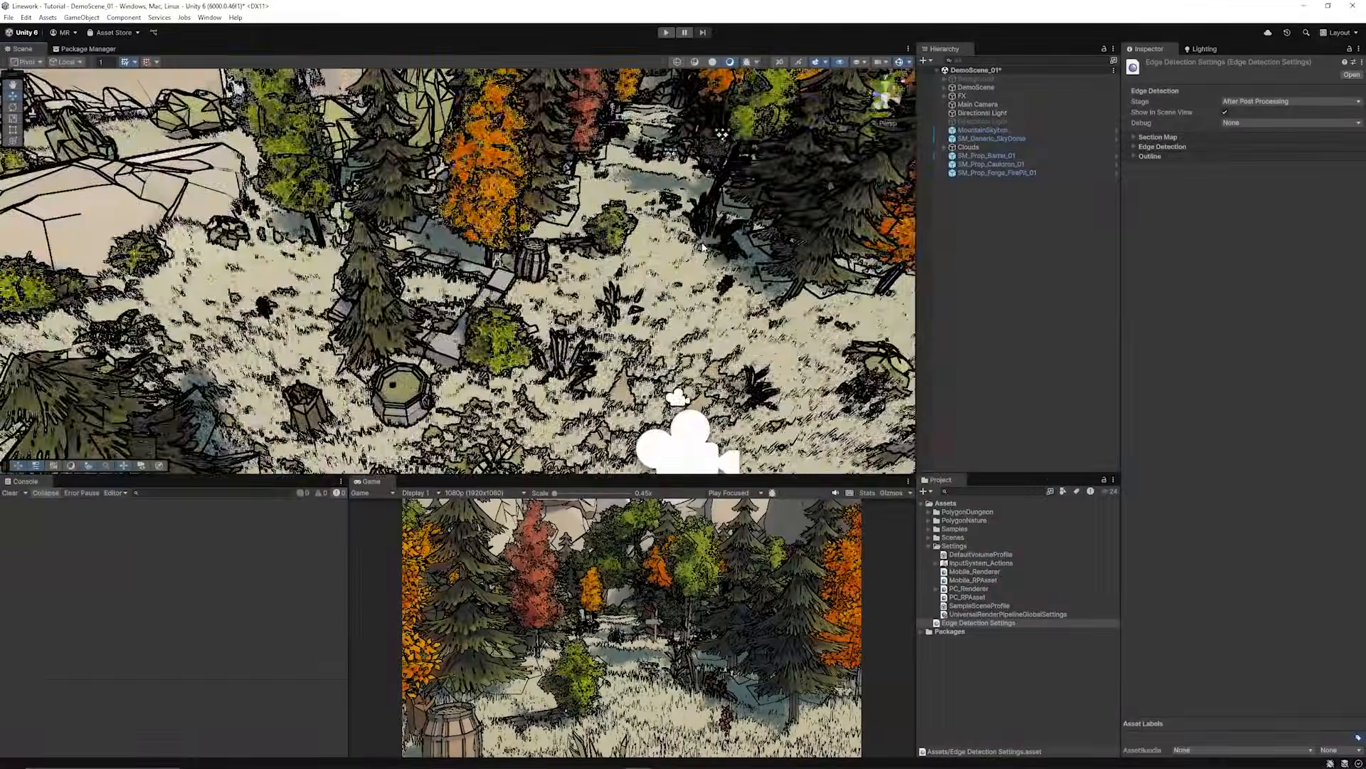
scroll(702, 247, down, 5)
scroll(596, 267, up, 8)
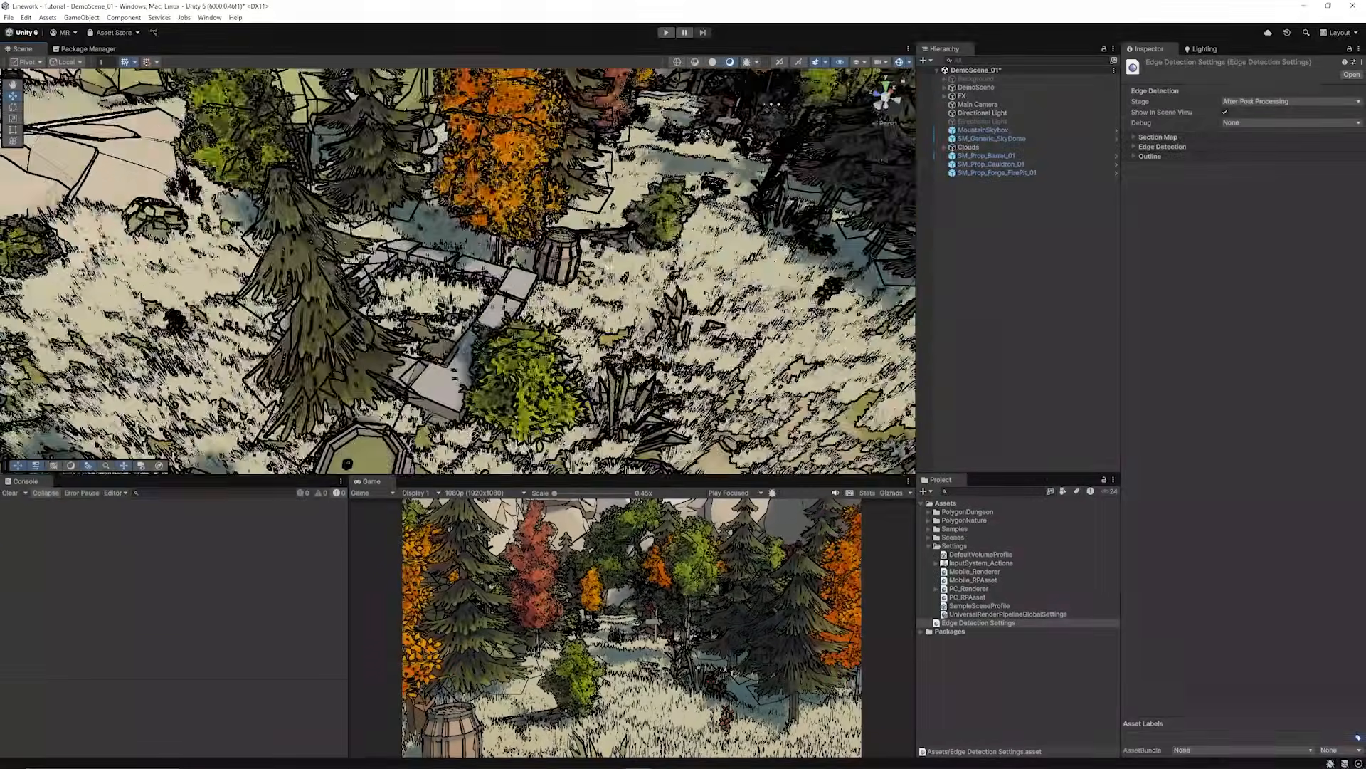
alt+drag(597, 268, 434, 192)
scroll(535, 287, up, 4)
alt+drag(535, 287, 509, 231)
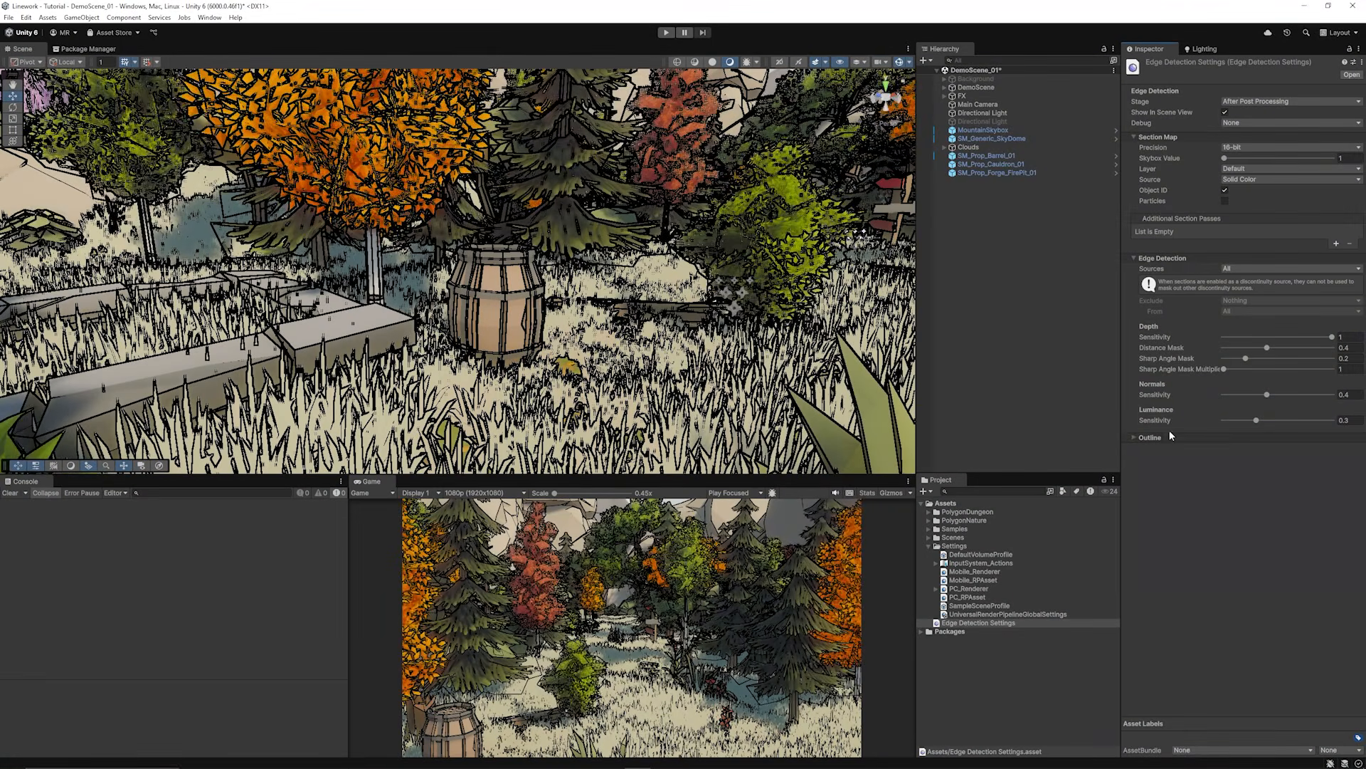
Step: Set the edge kernel to Roberts Cross after trying Sobel, keeping thickness at 3
click(1150, 437)
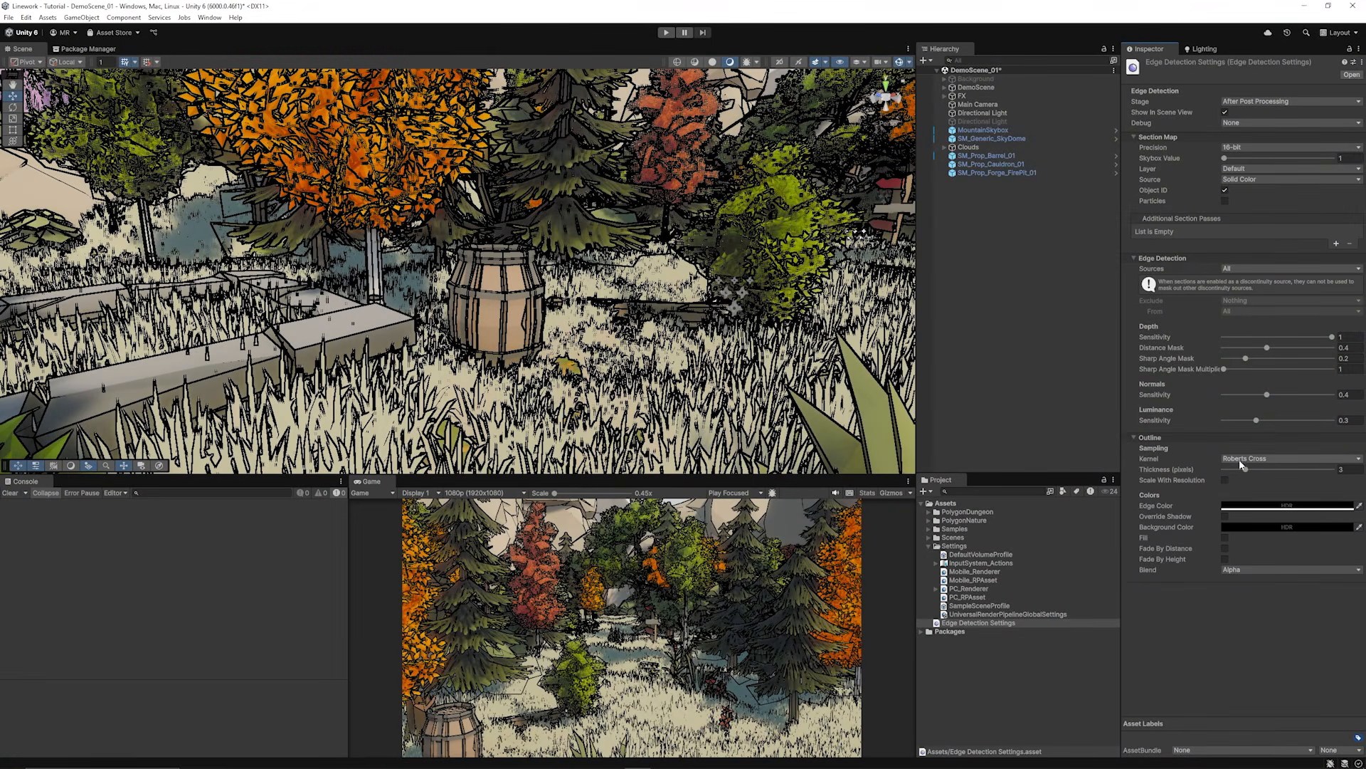
click(1256, 483)
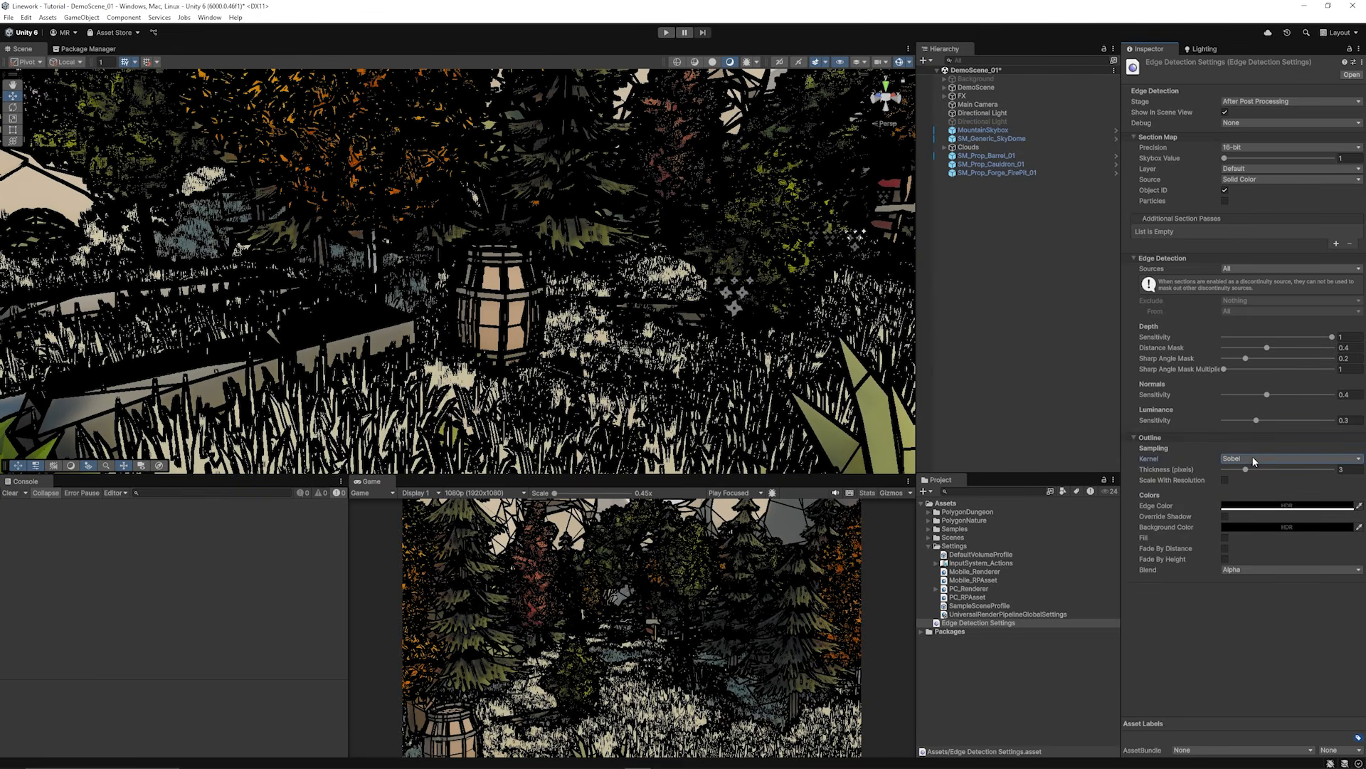
click(1254, 461)
click(1255, 477)
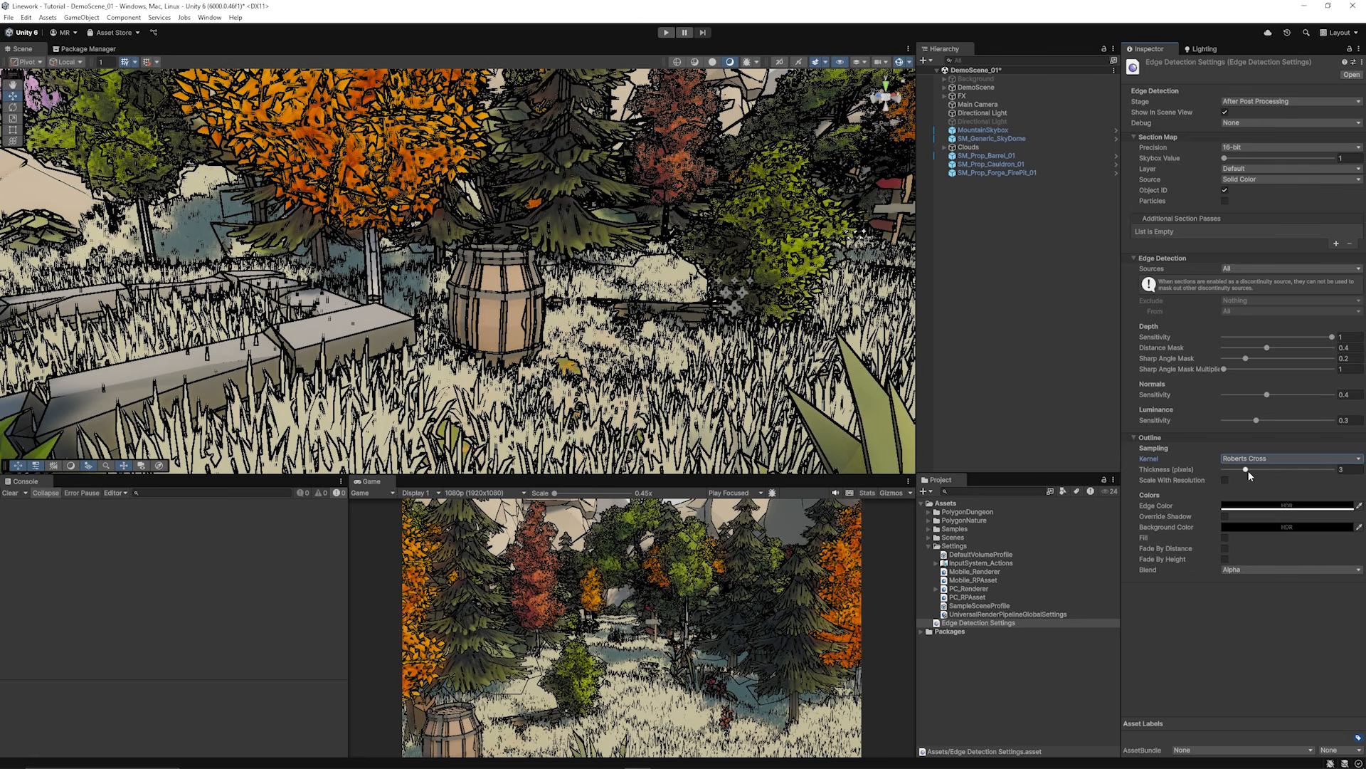
mouse_move(1248, 471)
mouse_down()
mouse_move(1273, 469)
mouse_move(1249, 468)
mouse_up()
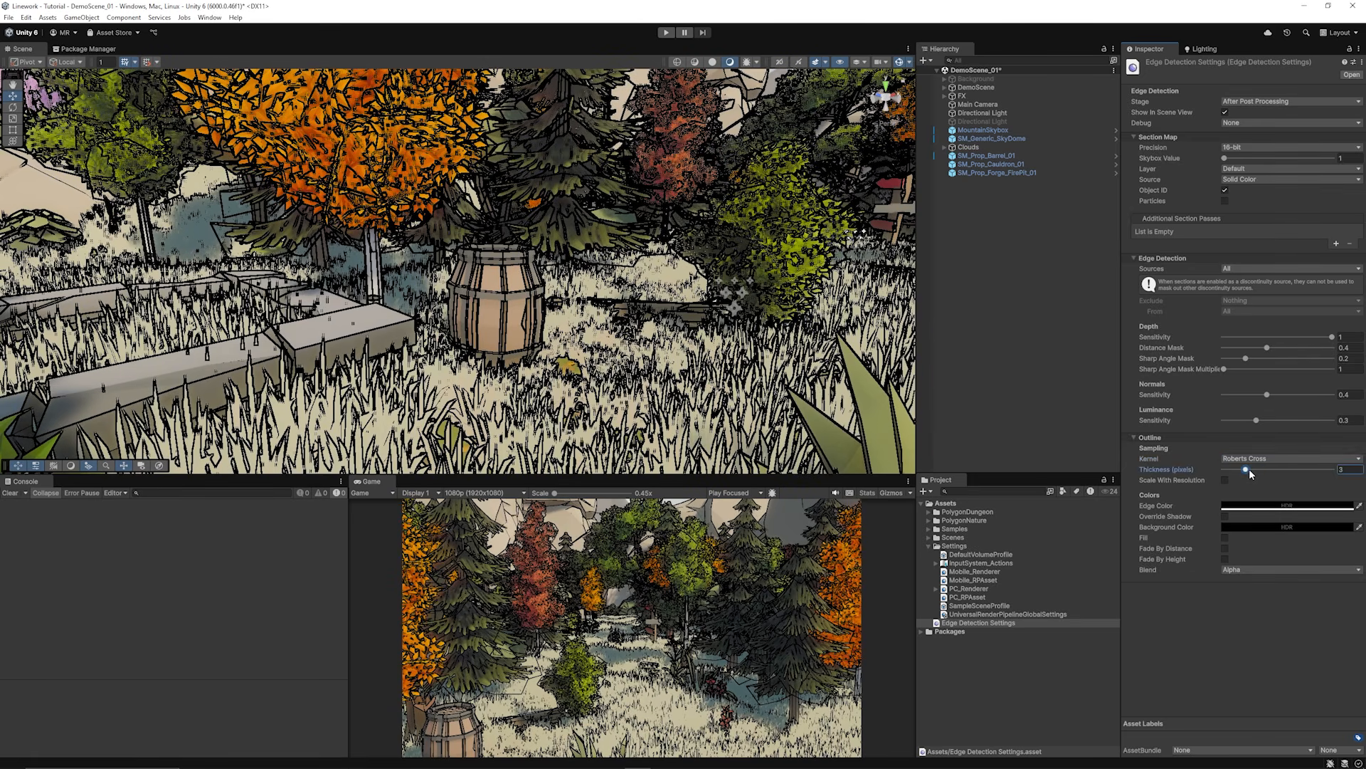
Step: Change the edge colour to black
click(1286, 506)
click(1327, 537)
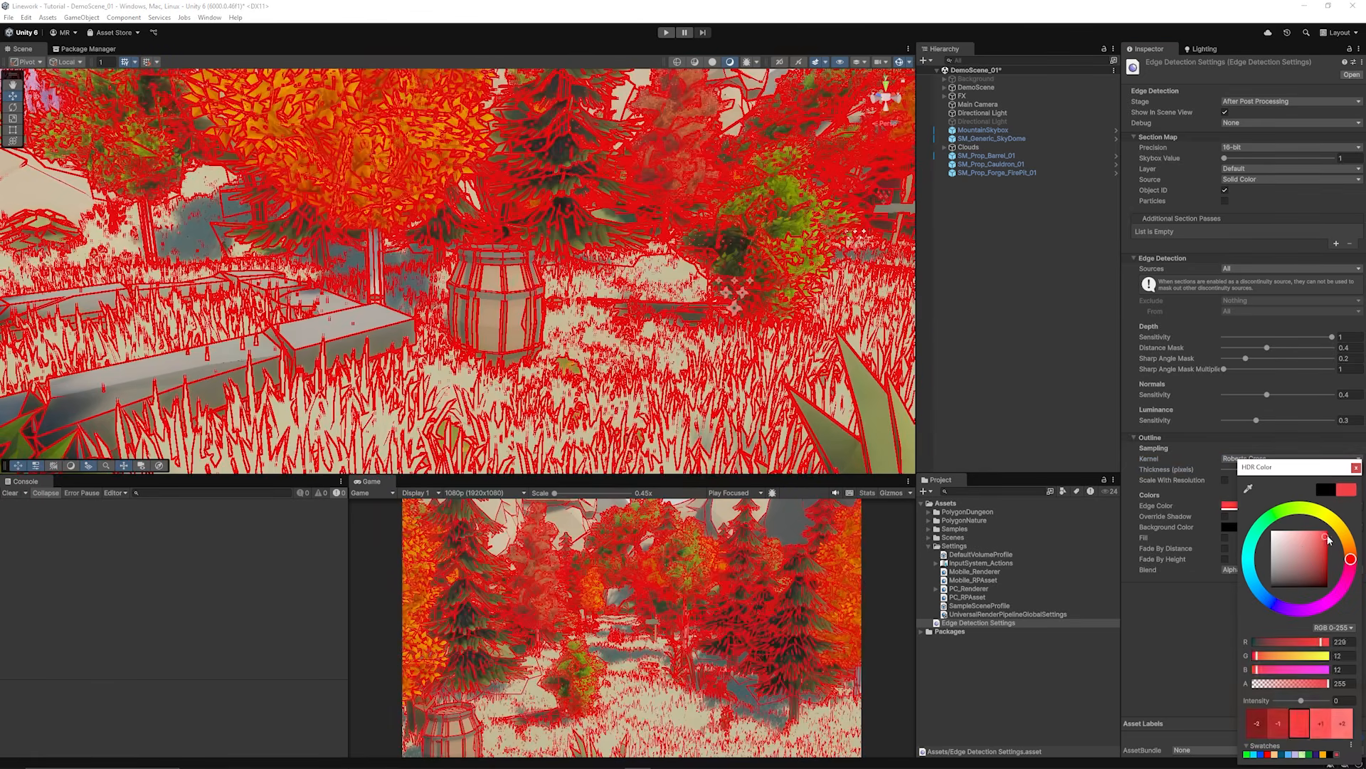
drag(1328, 540, 1186, 622)
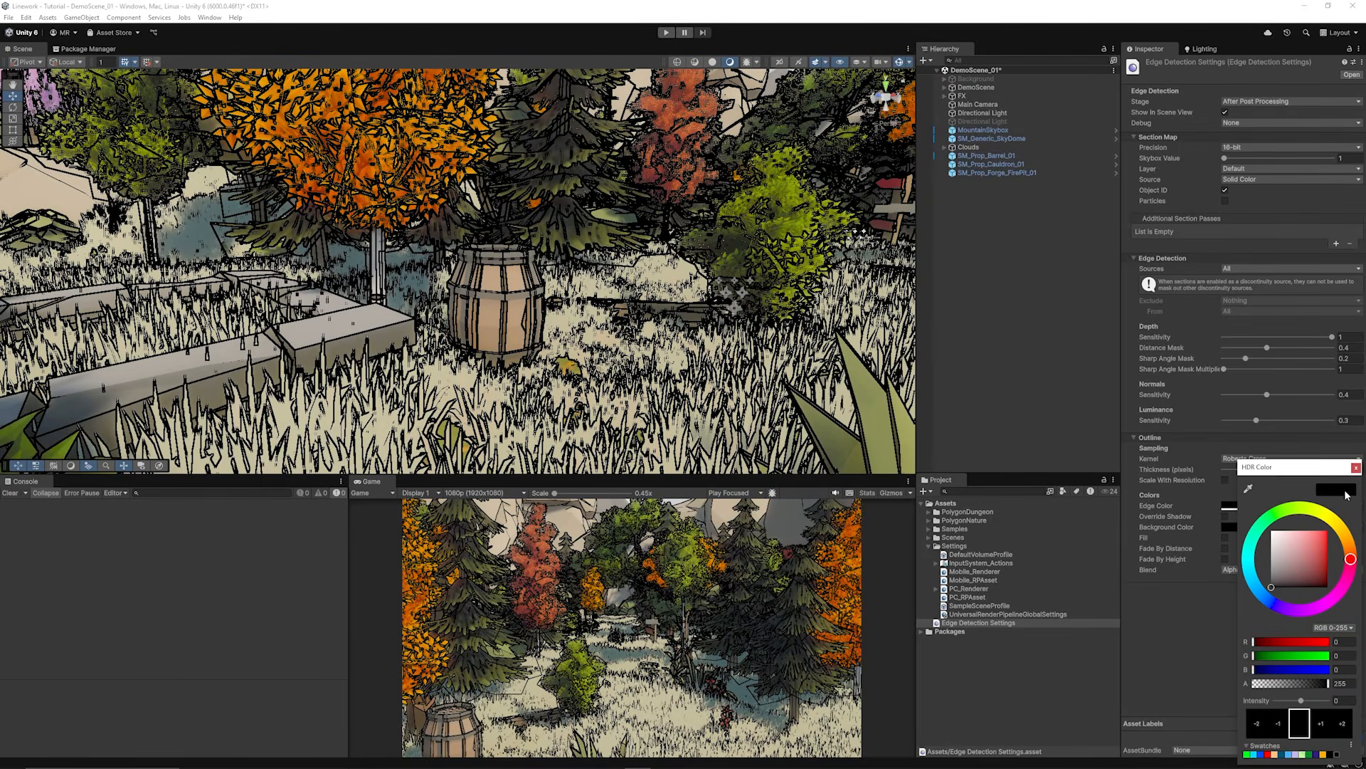
click(1357, 468)
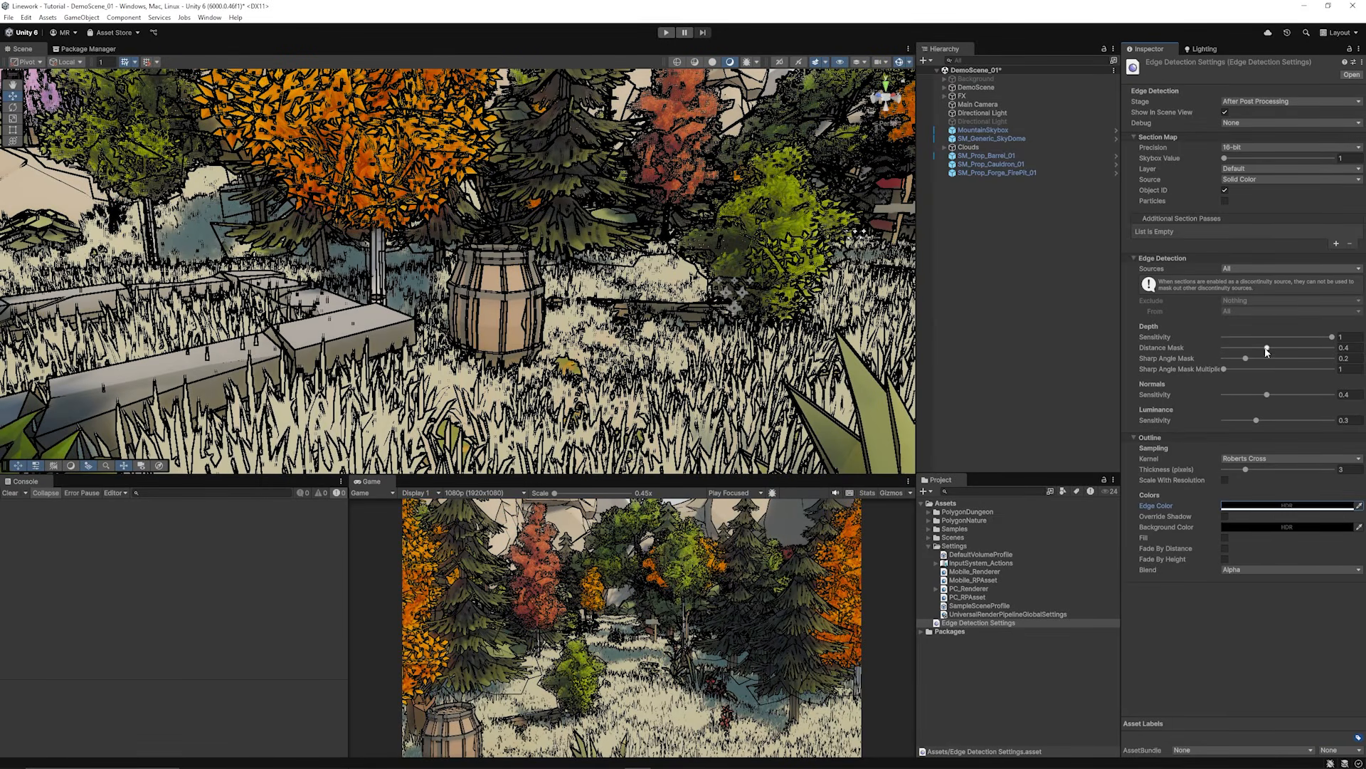
Step: Set depth sensitivity to 0.251, adjust the distance mask, and raise normals sensitivity to 0.592
drag(1327, 336, 1251, 337)
mouse_move(498, 264)
right_down()
mouse_move(640, 274)
mouse_move(498, 267)
right_up()
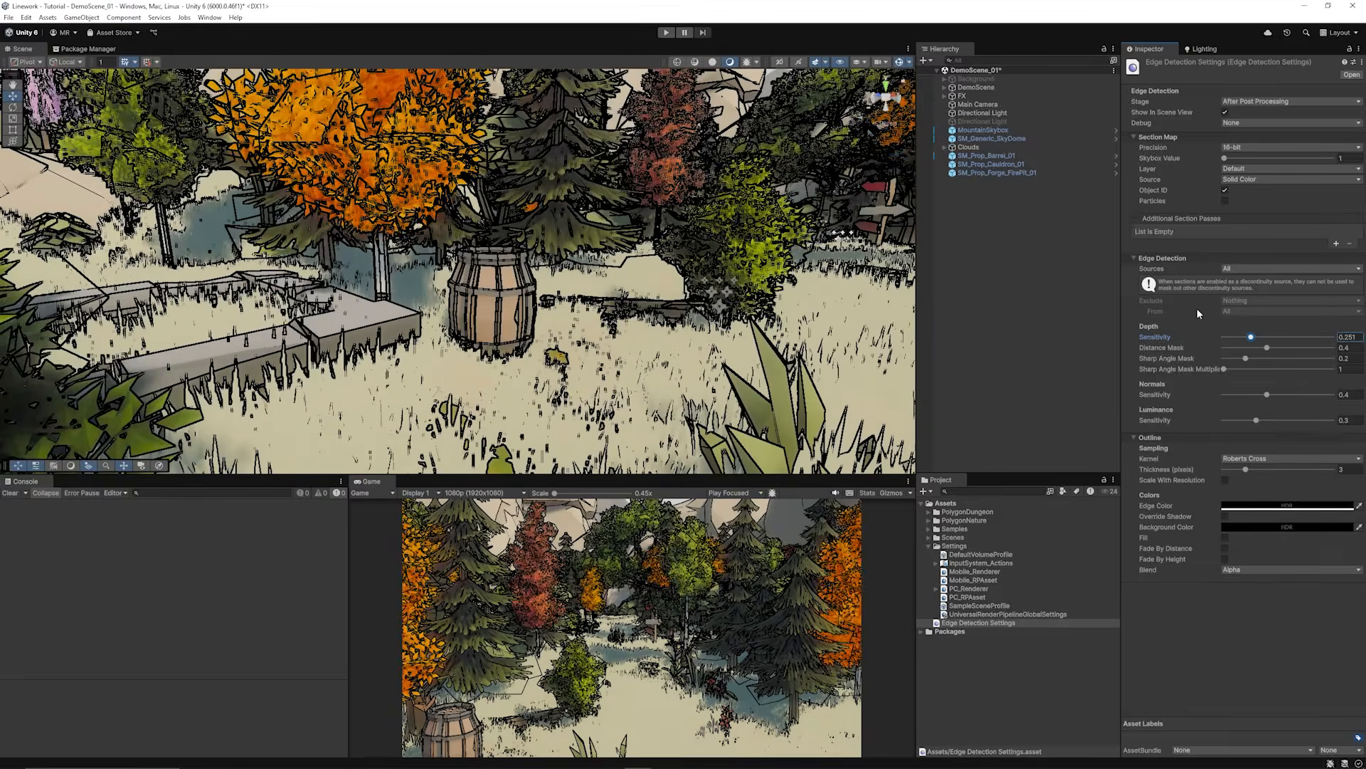
mouse_move(1266, 353)
mouse_down()
mouse_move(1253, 351)
mouse_move(1286, 348)
mouse_move(1224, 348)
mouse_move(1257, 349)
mouse_up()
scroll(628, 250, down, 5)
scroll(461, 256, down, 5)
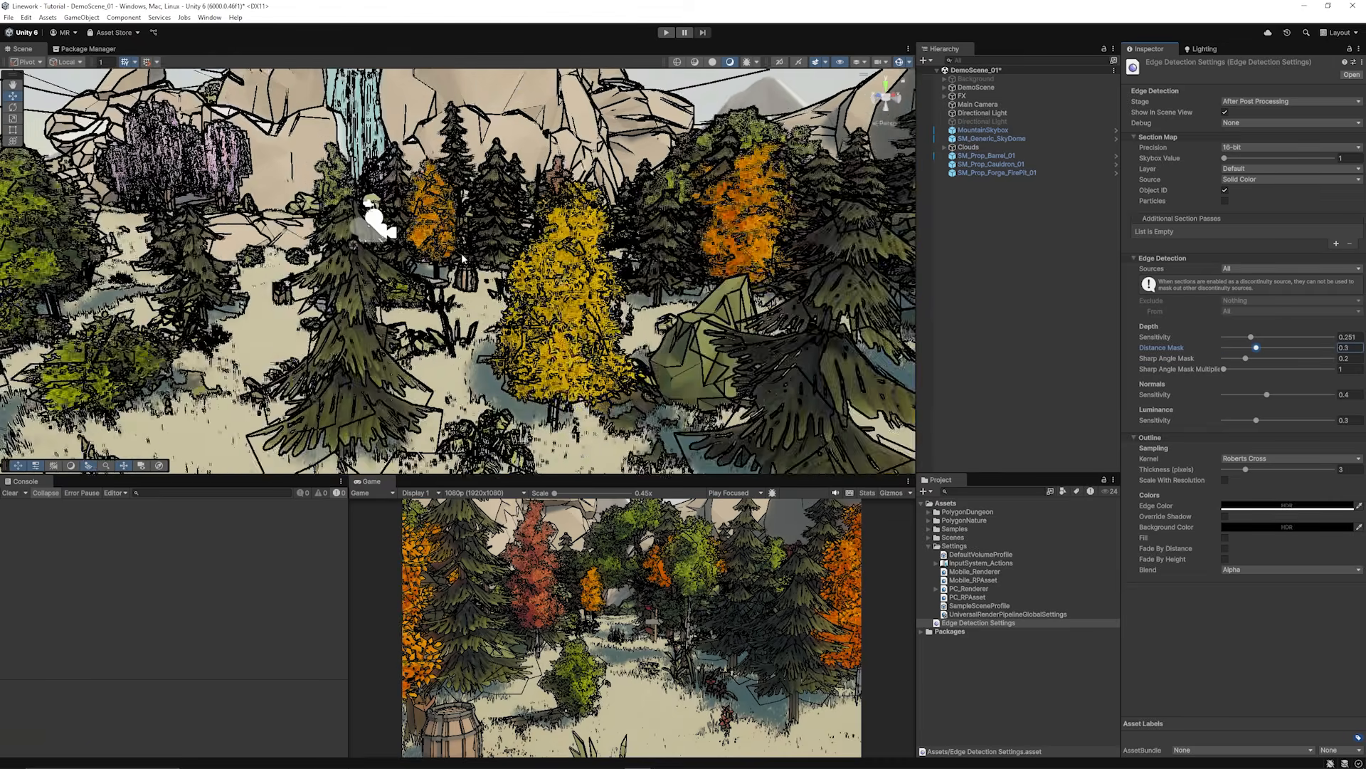
scroll(462, 256, up, 8)
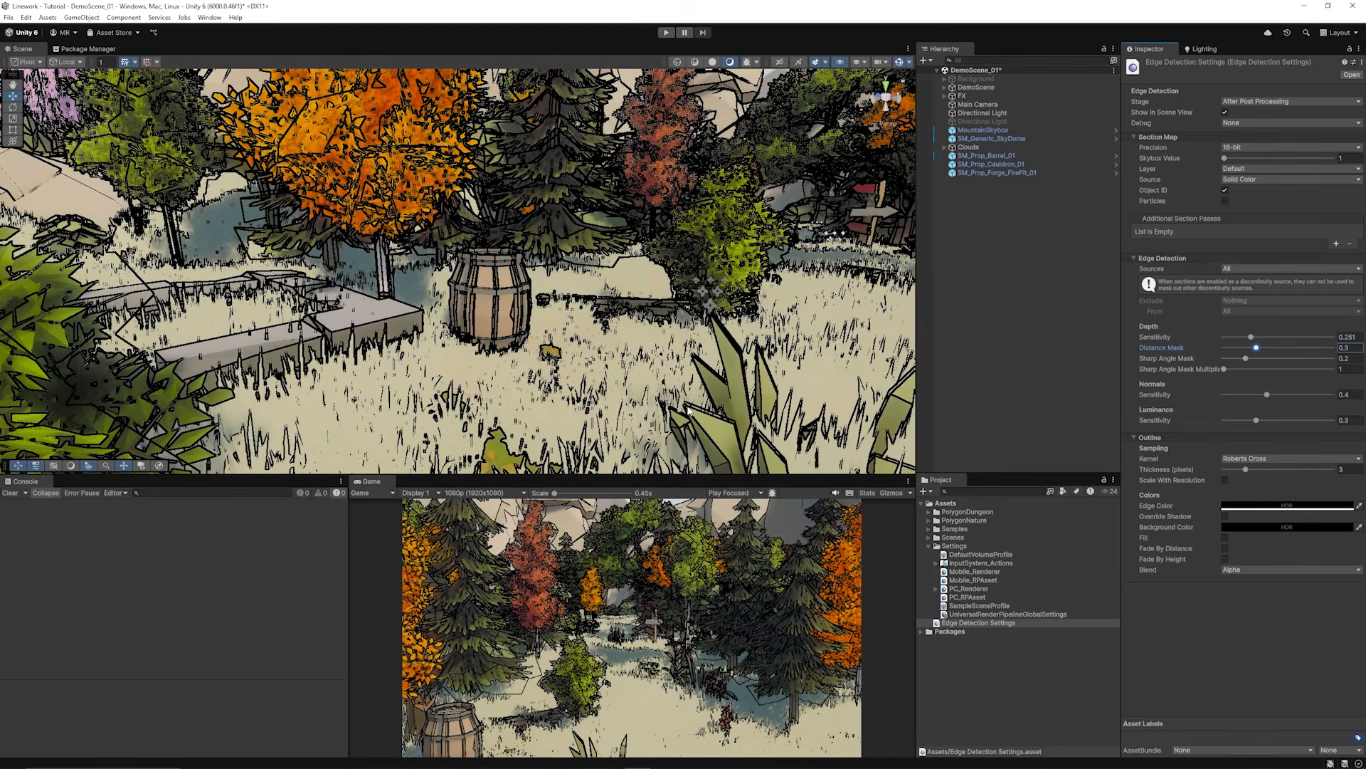
drag(1267, 394, 1287, 394)
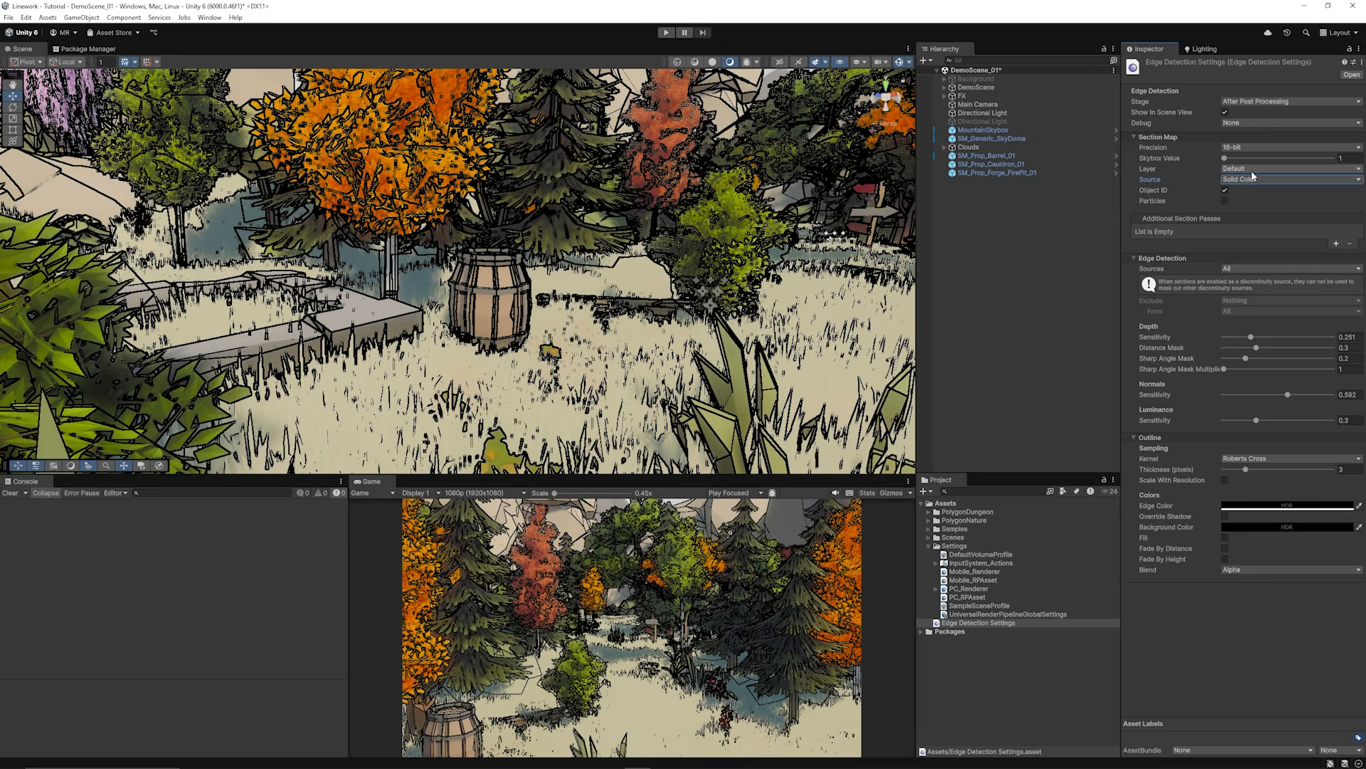
scroll(541, 228, down, 15)
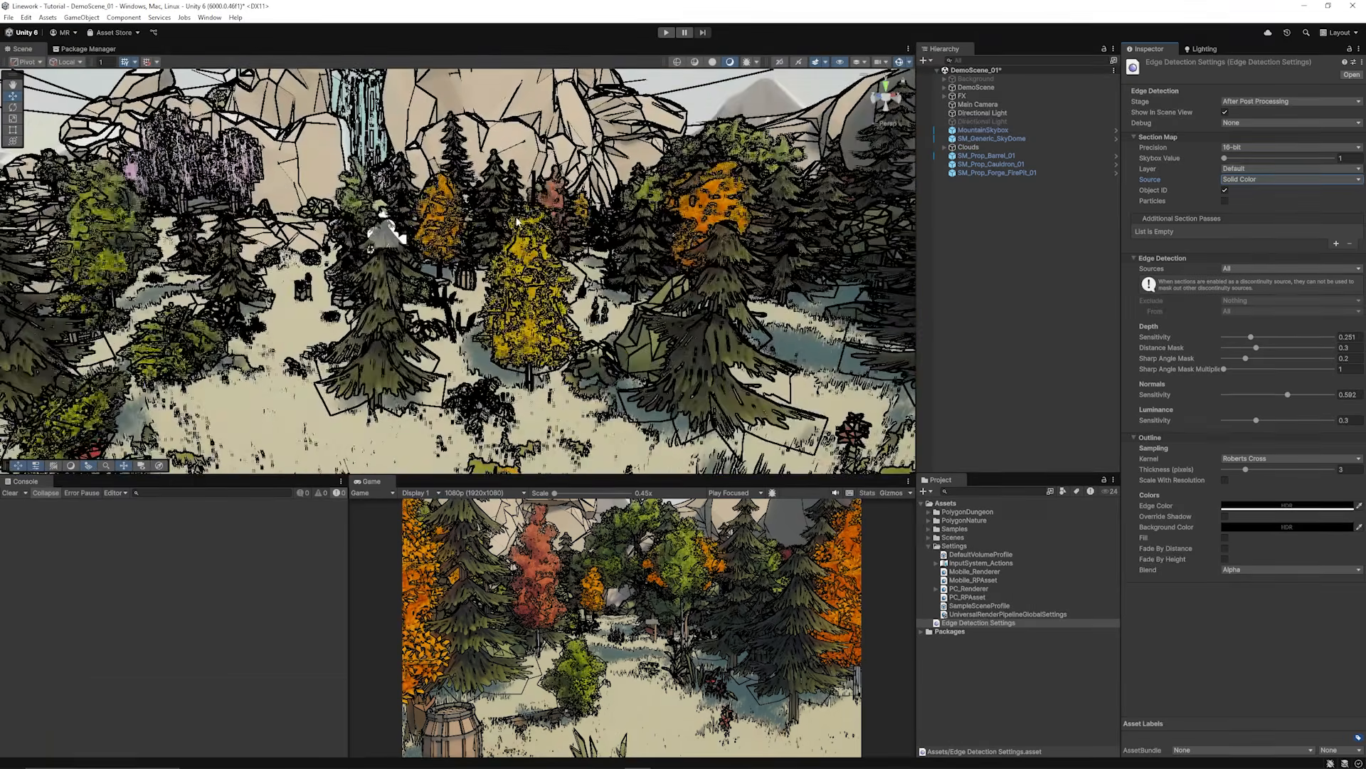
alt+drag(569, 206, 447, 210)
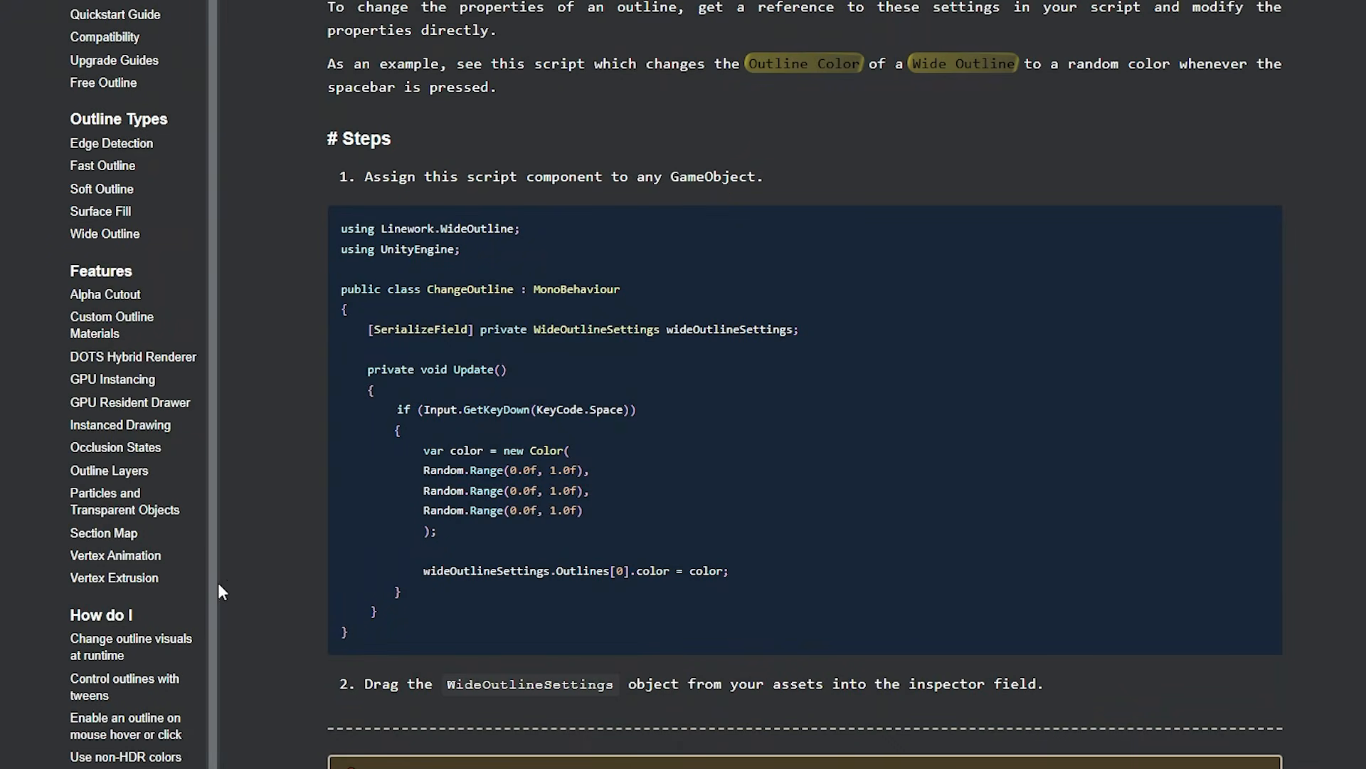
Step: Scroll the 'Change outline visuals at runtime' page to the outline settings list above ChangeOutline
scroll(148, 565, down, 1)
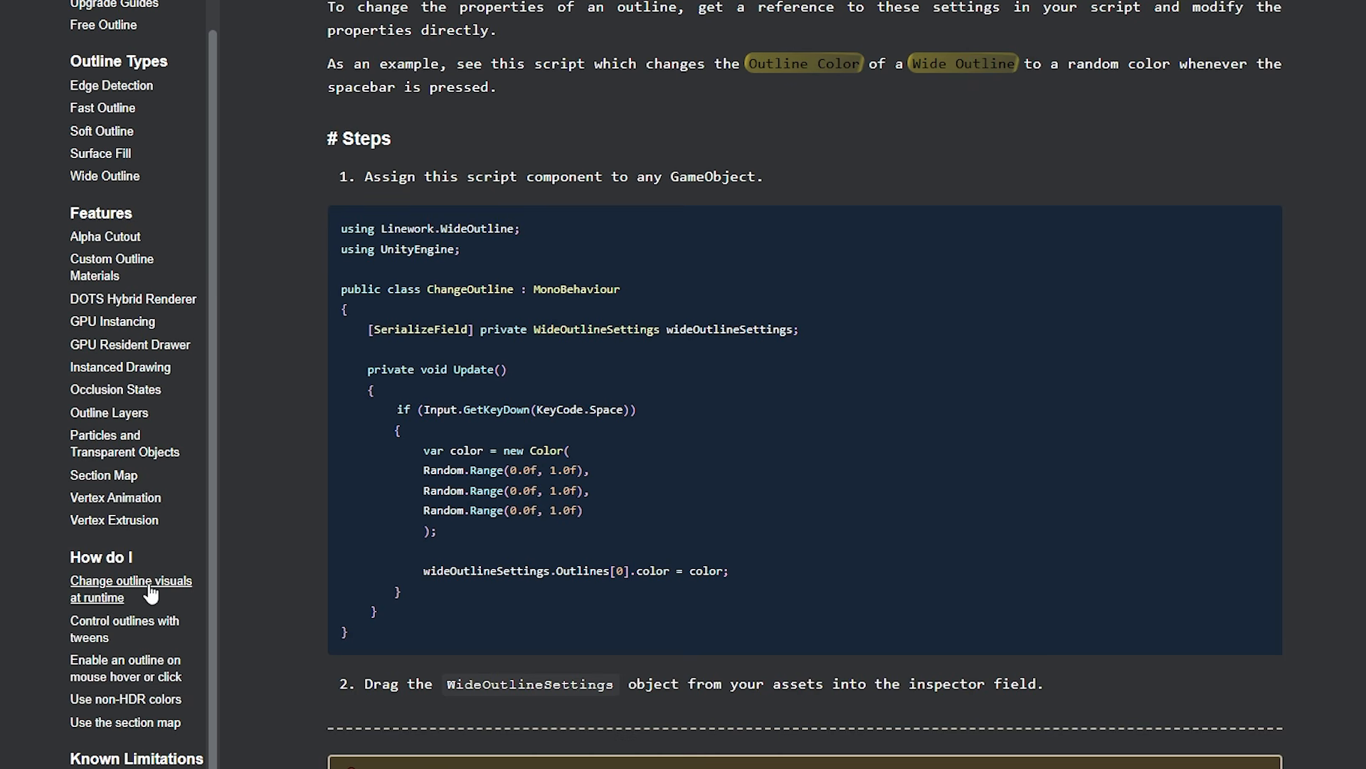
scroll(548, 427, up, 3)
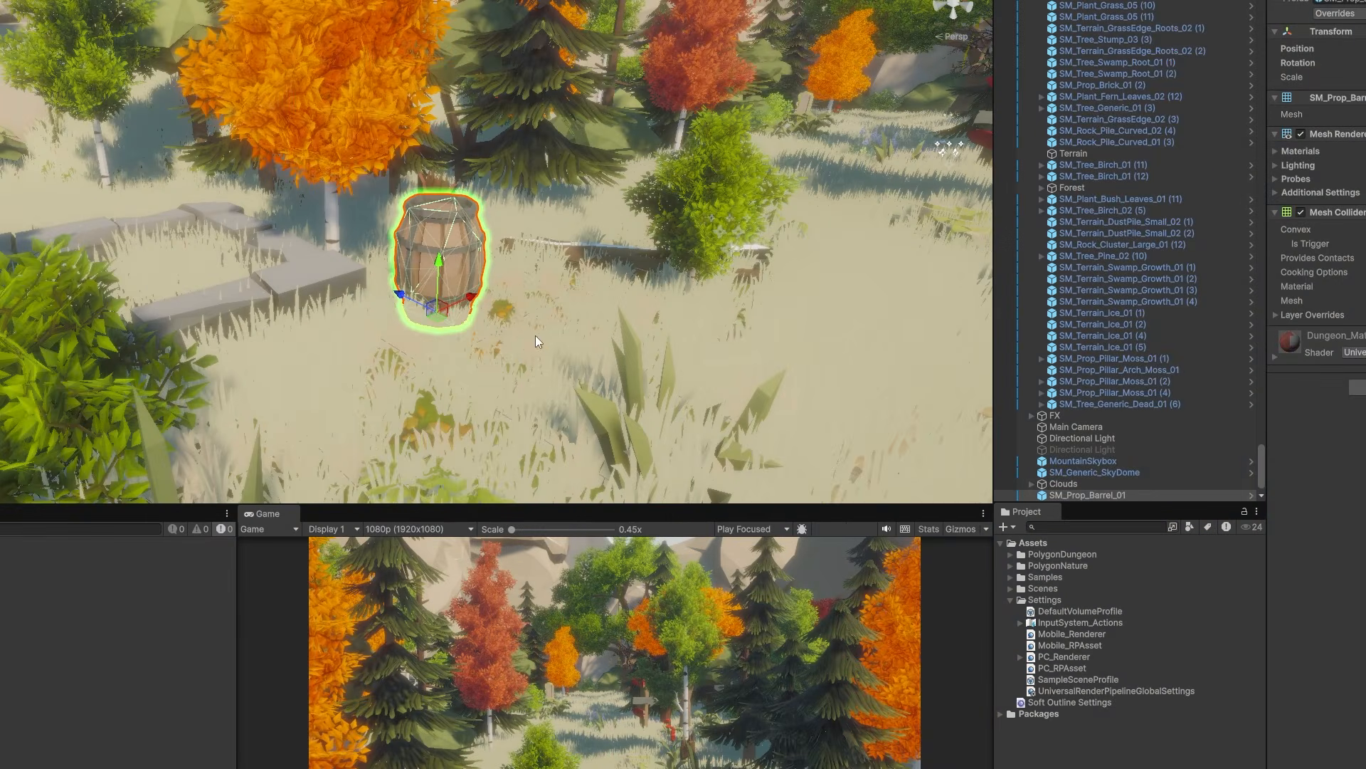
Step: Add the Trigger Outline component to the barrel and open TriggerOutline.cs for editing
scroll(535, 335, up, 8)
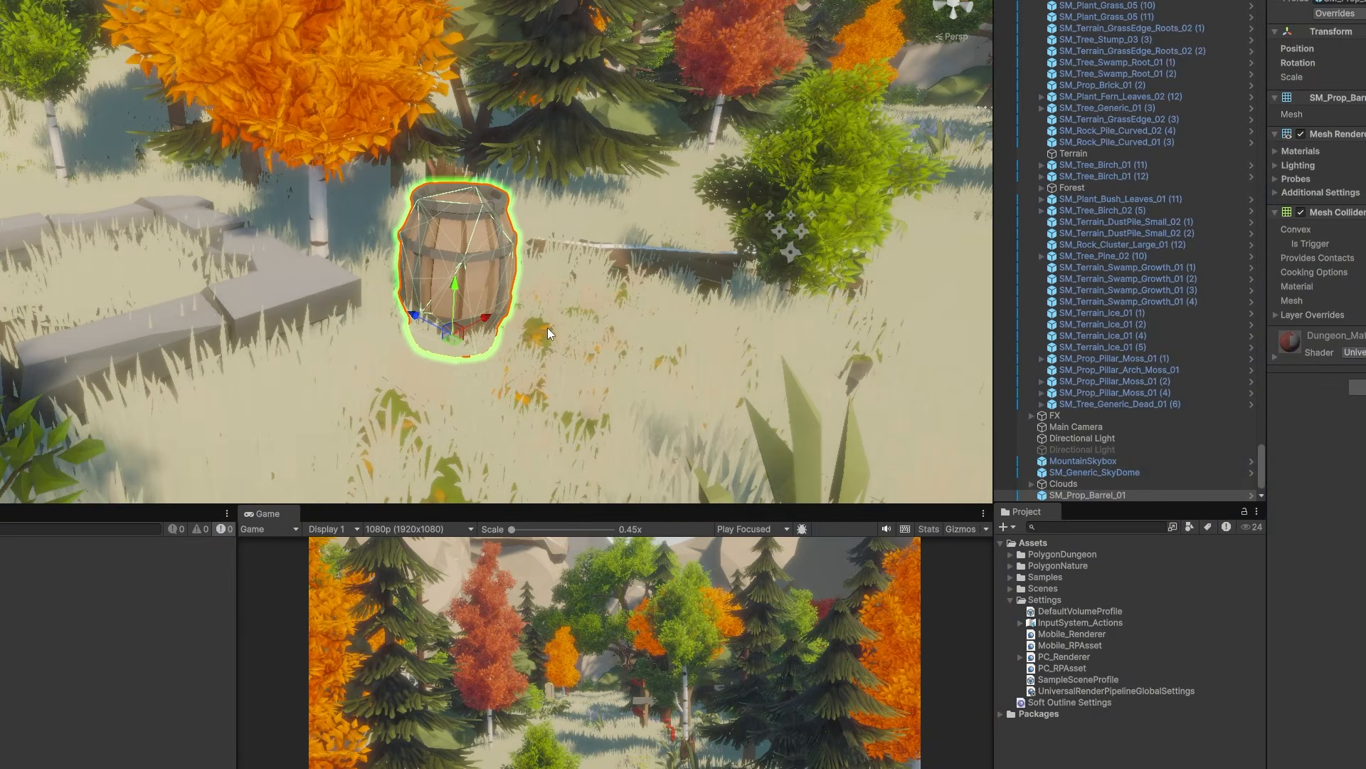
scroll(599, 268, up, 4)
scroll(594, 256, down, 10)
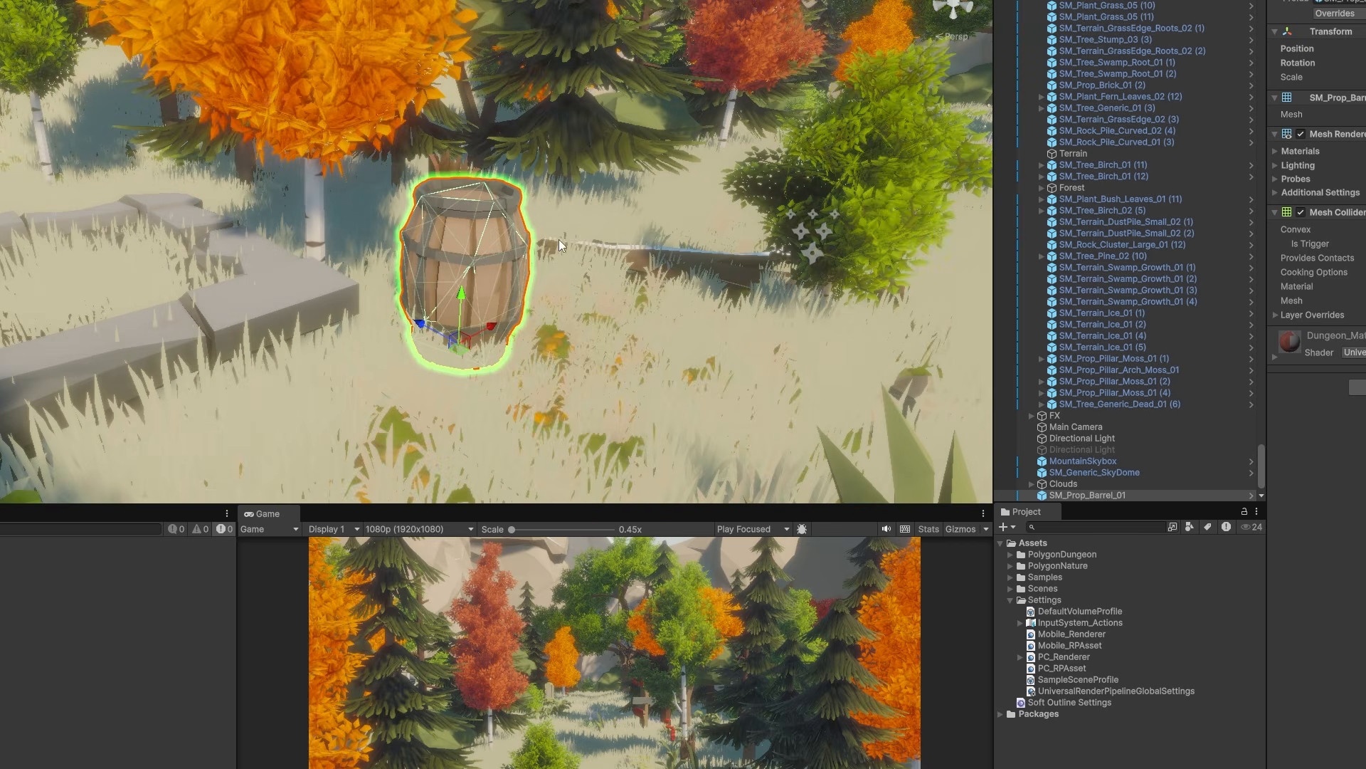
scroll(479, 273, up, 4)
scroll(498, 284, up, 3)
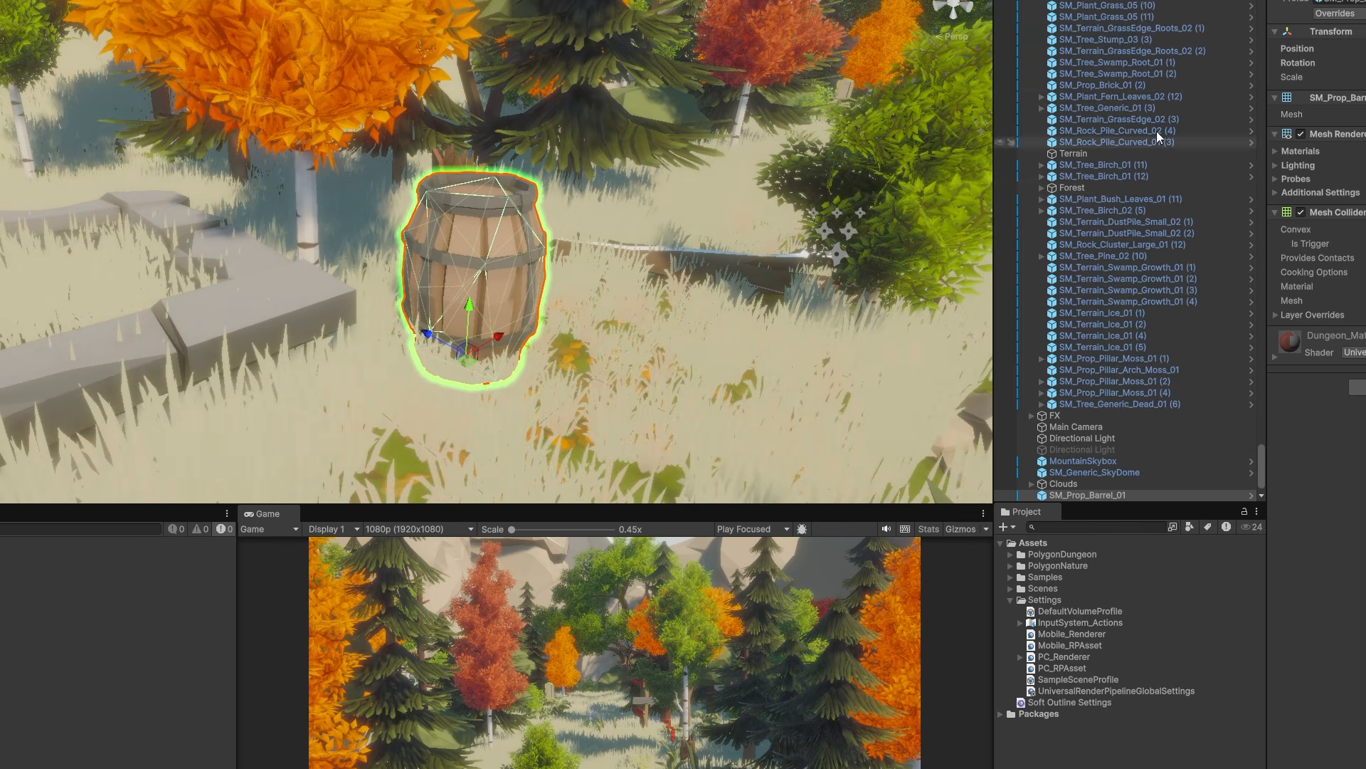
scroll(1139, 99, up, 10)
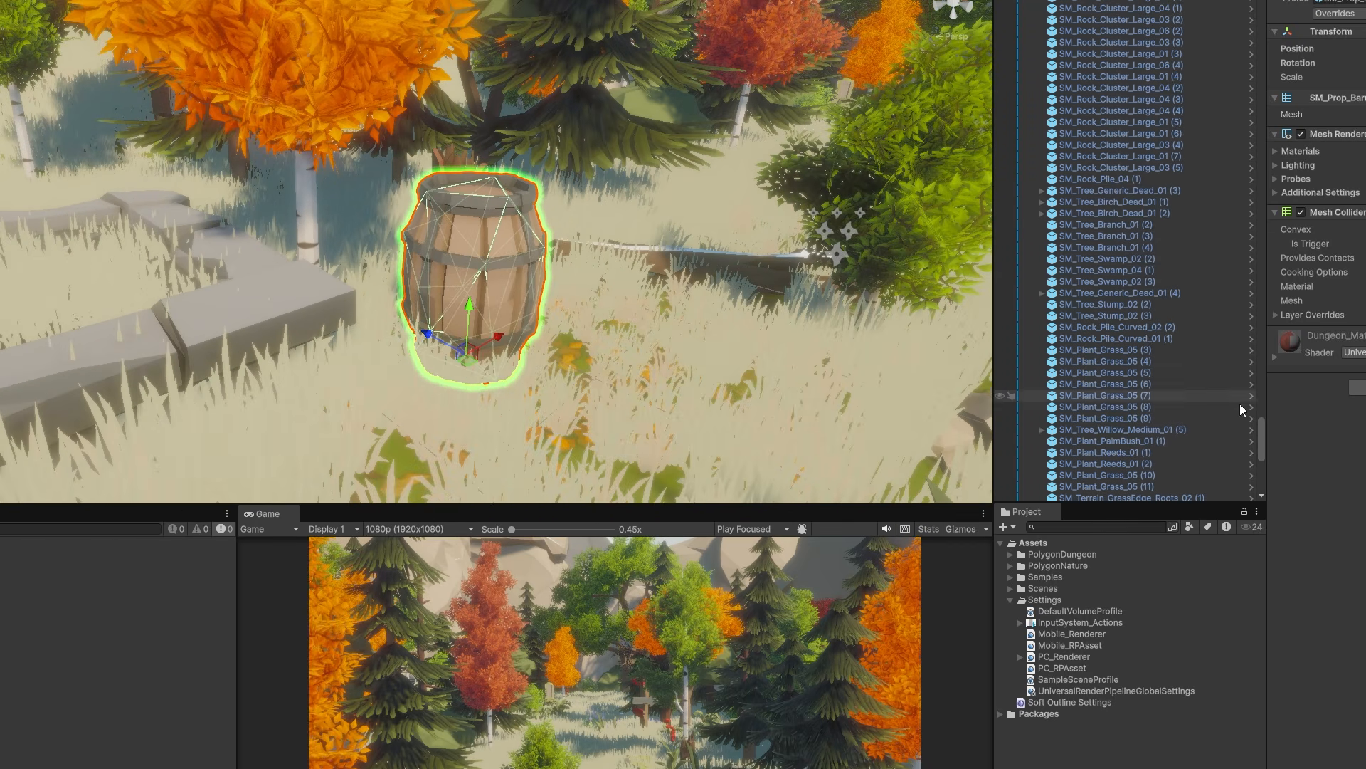
drag(1262, 434, 1263, 7)
click(1032, 0)
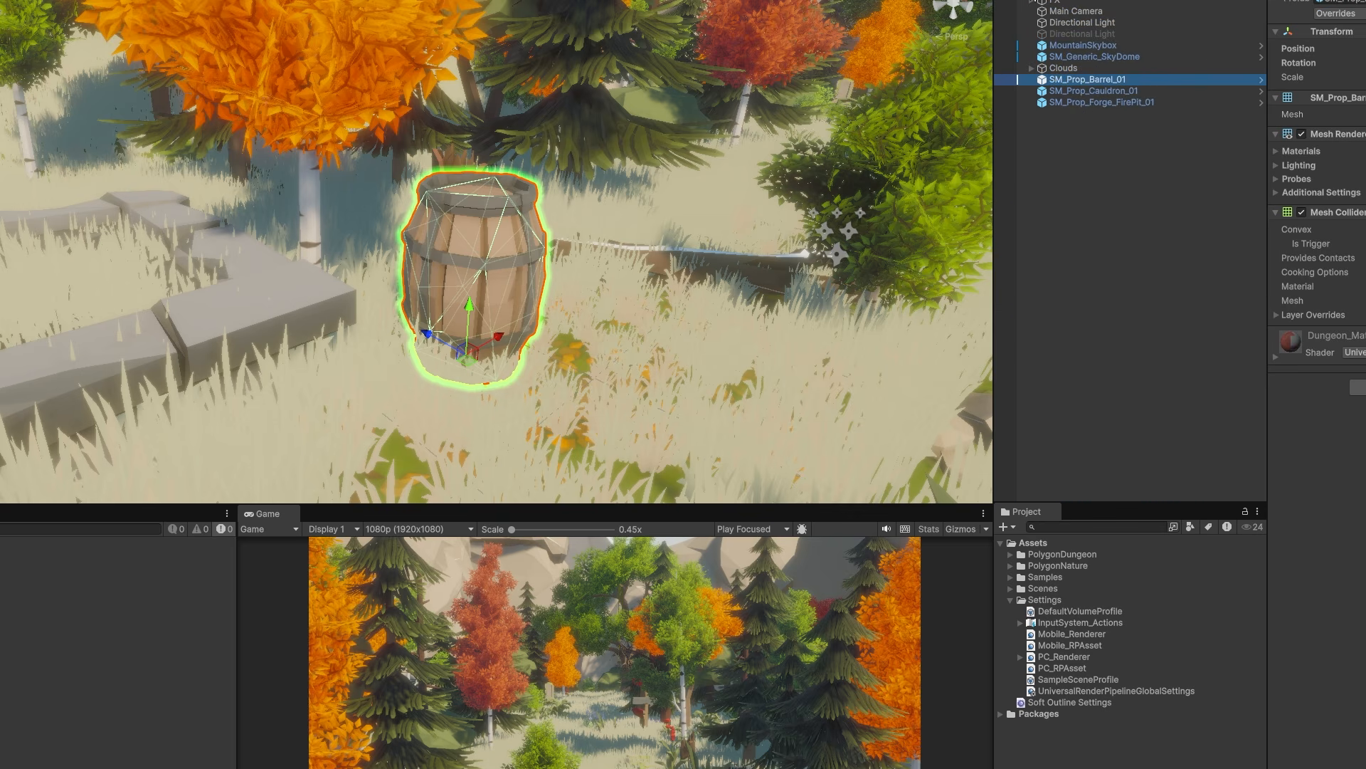
right_click(1074, 172)
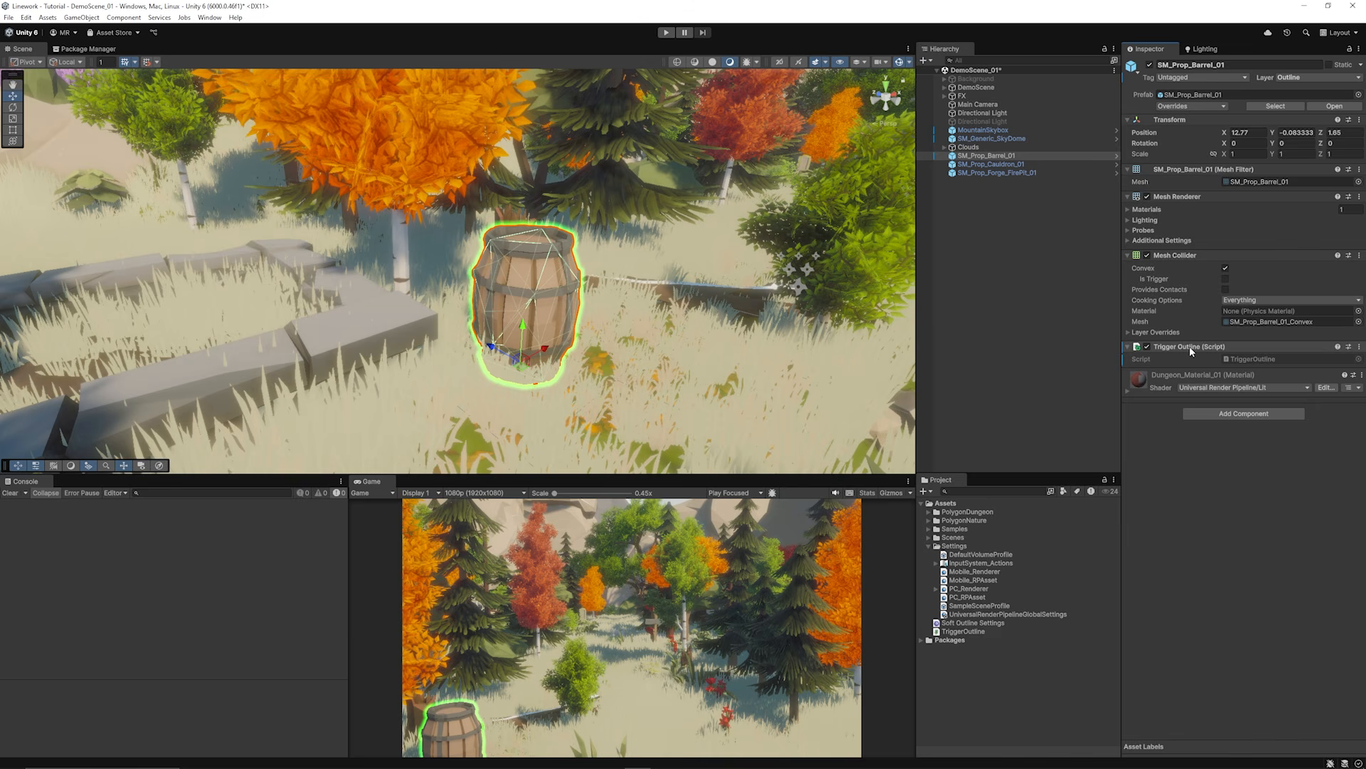
double_click(1262, 357)
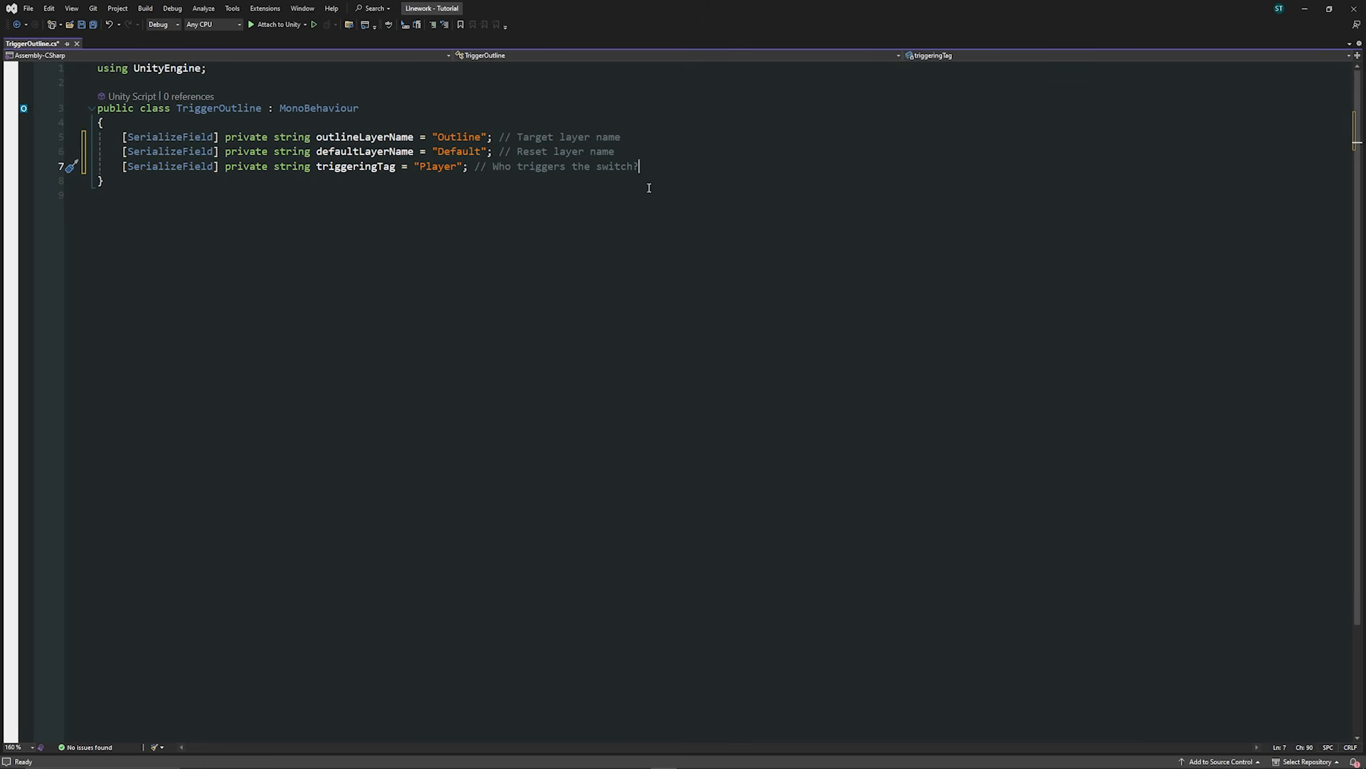
Step: Add the cached outlineLayer and defaultLayer int fields and save the script
text(private int outlineLayer;     private int defaultLayer;)
key(ctrl+s)
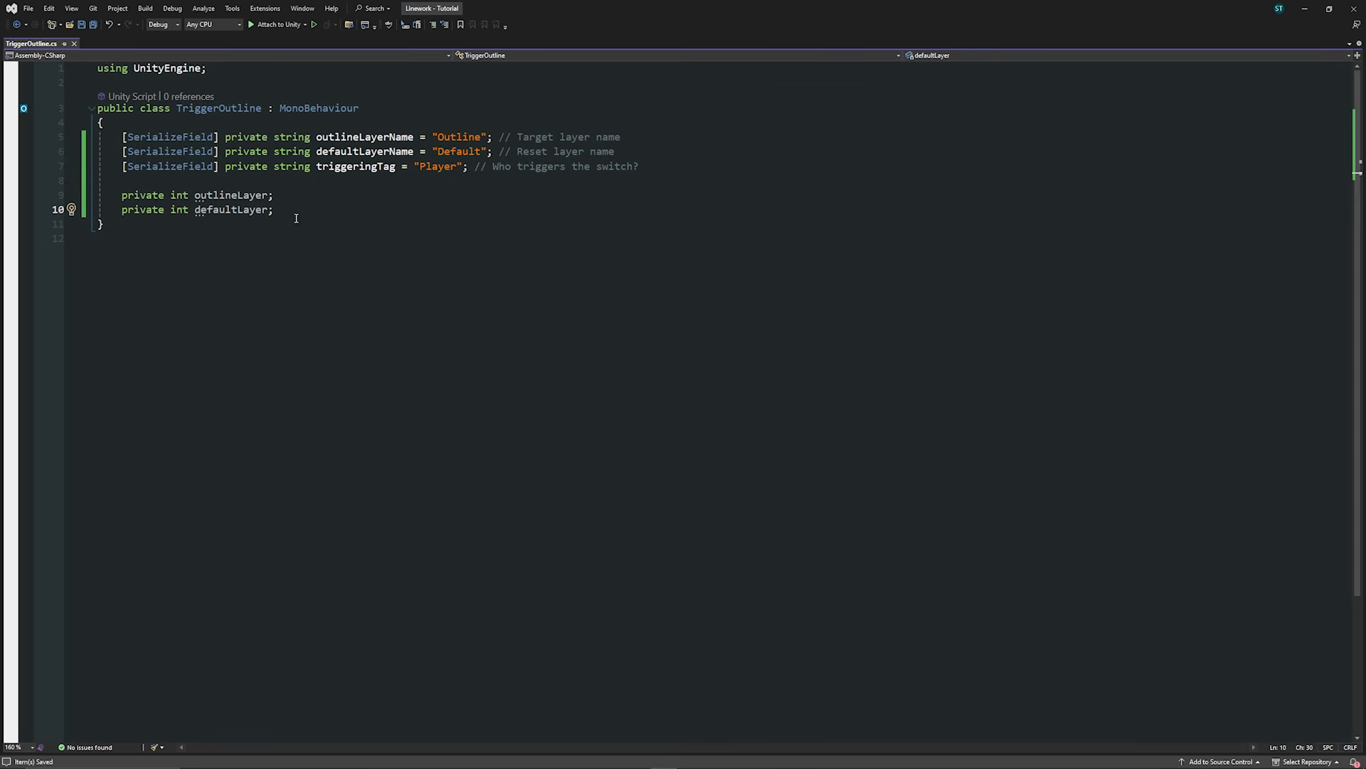
key(Return)
key(Return)
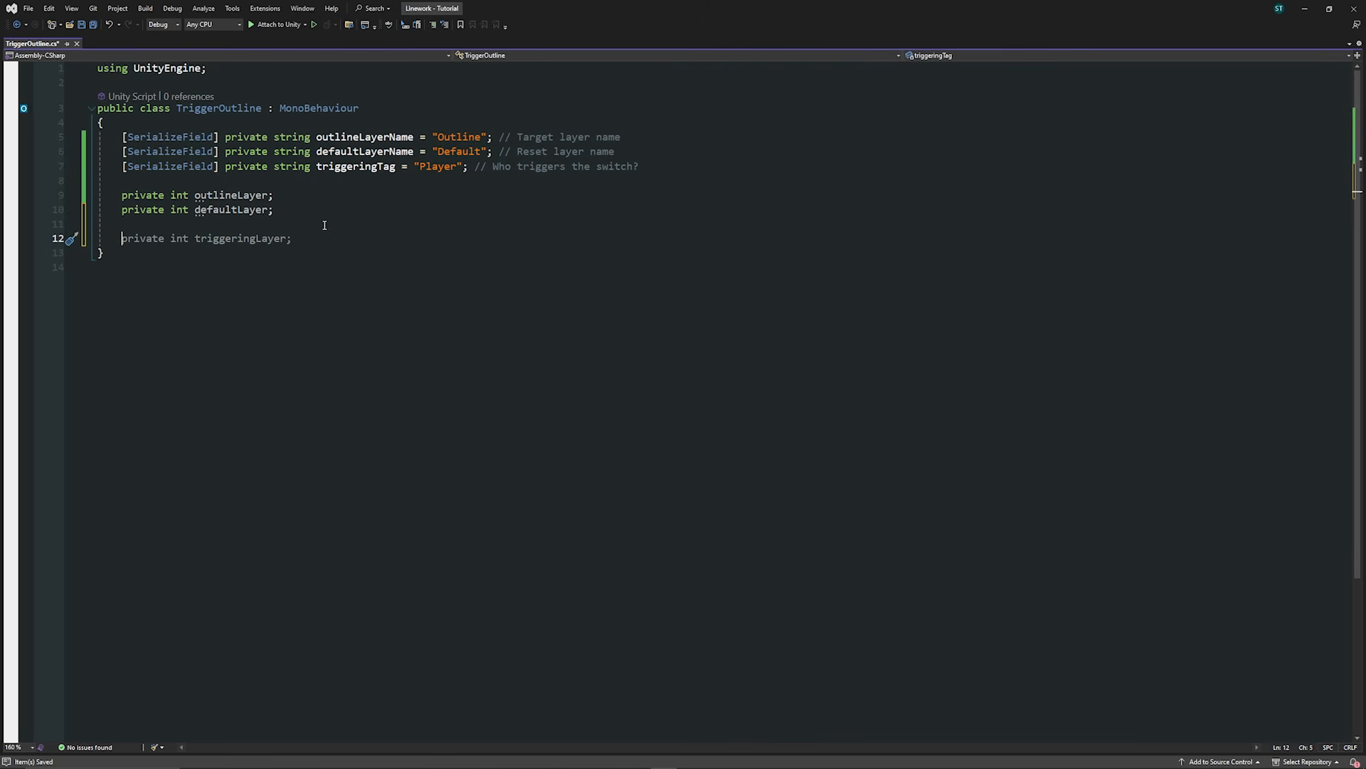
click(211, 292)
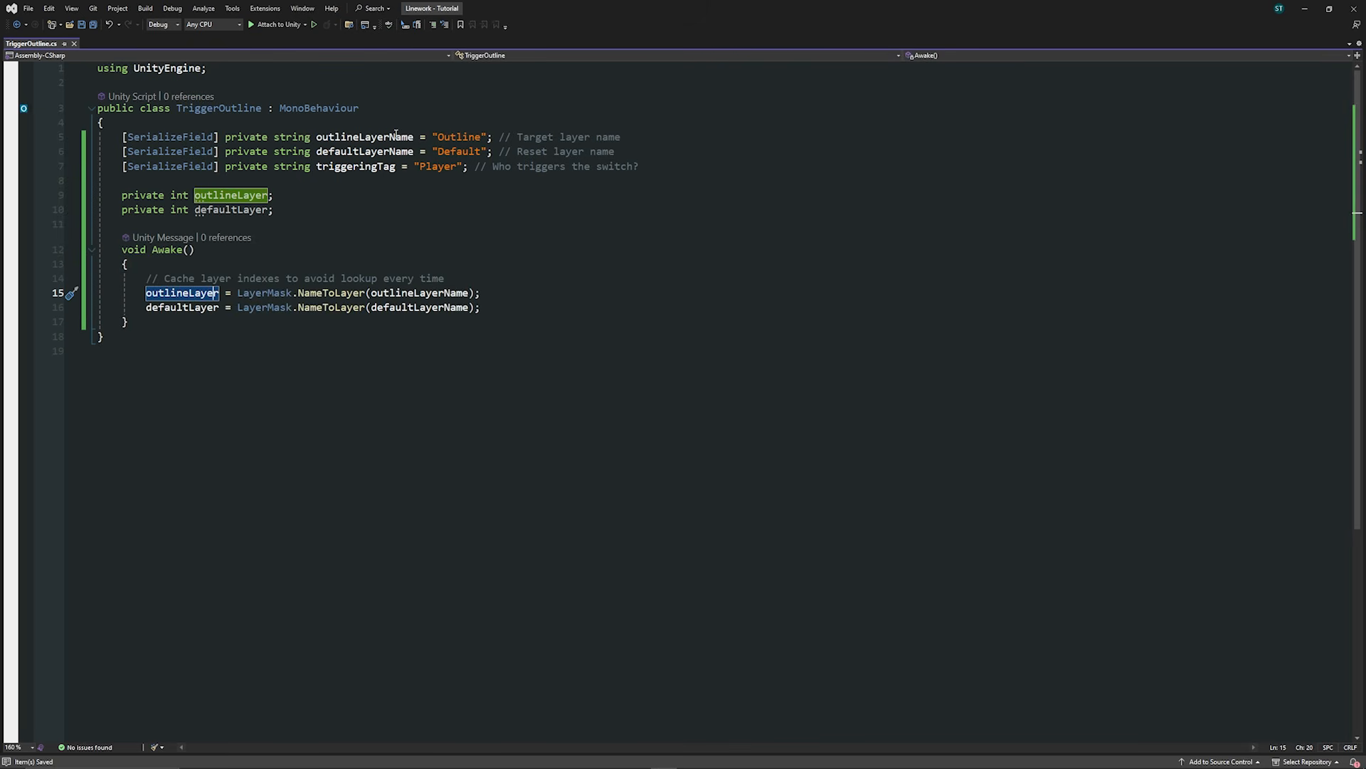
click(198, 309)
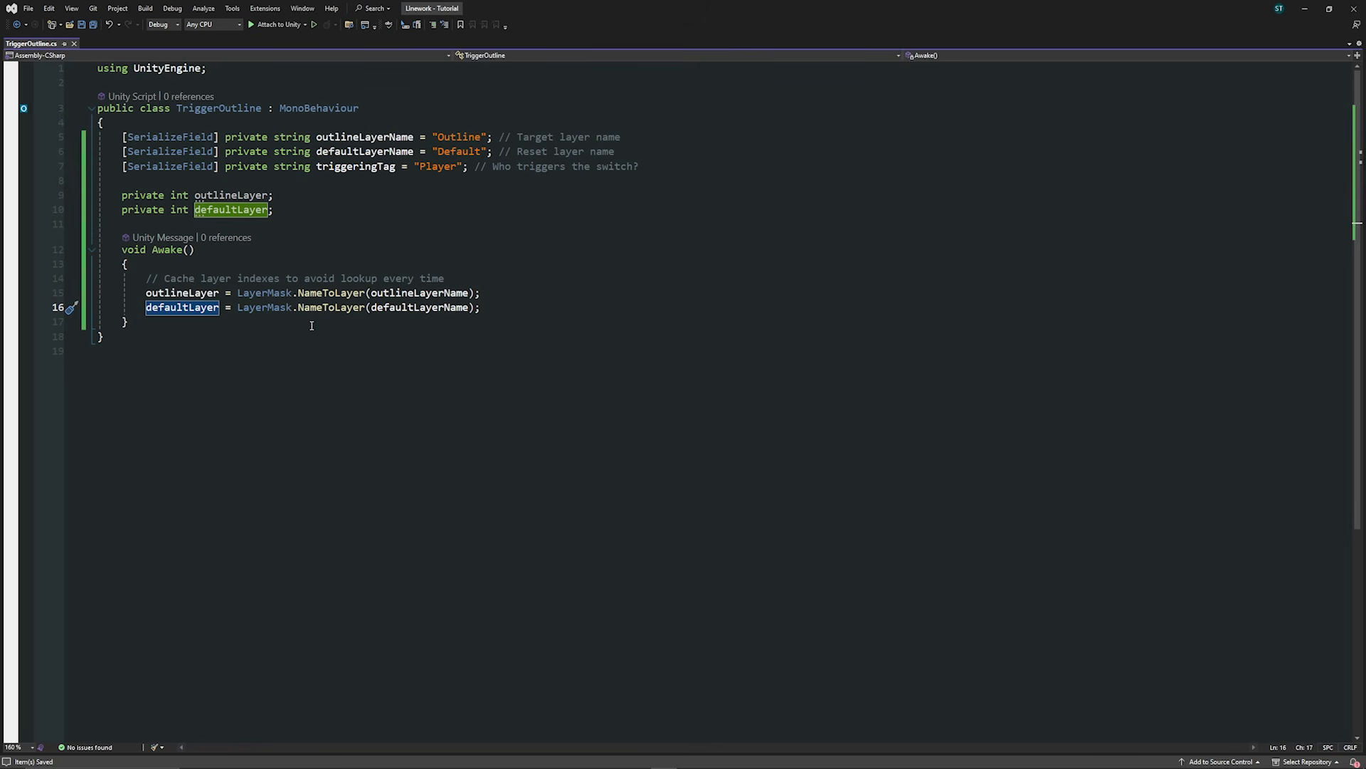
click(436, 293)
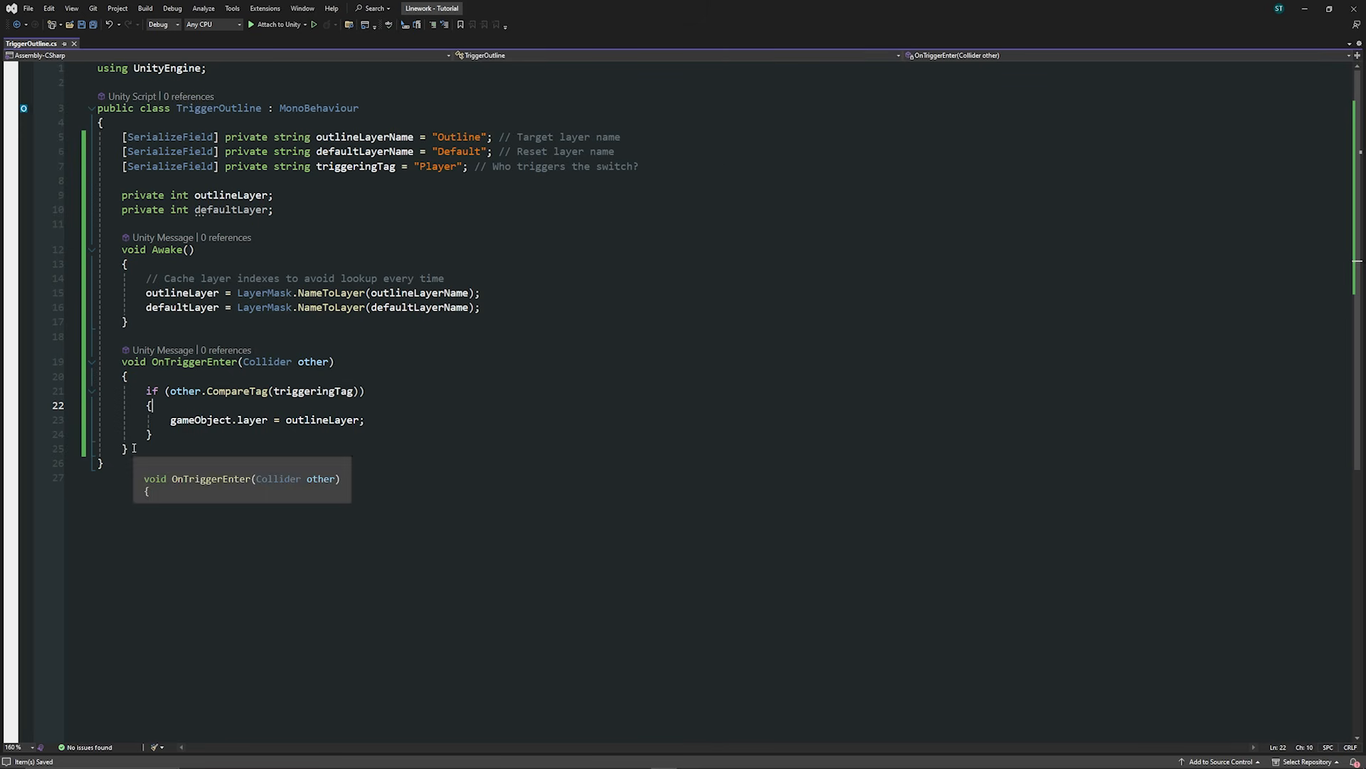
Step: Duplicate OnTriggerEnter as OnTriggerExit, switching the object back to defaultLayer
click(123, 375)
click(141, 447)
text(void OnTriggerEnter(Collider other)     {         if (other.CompareTag(triggeringTag))         {             gameObject.layer = outlineLayer;         }     })
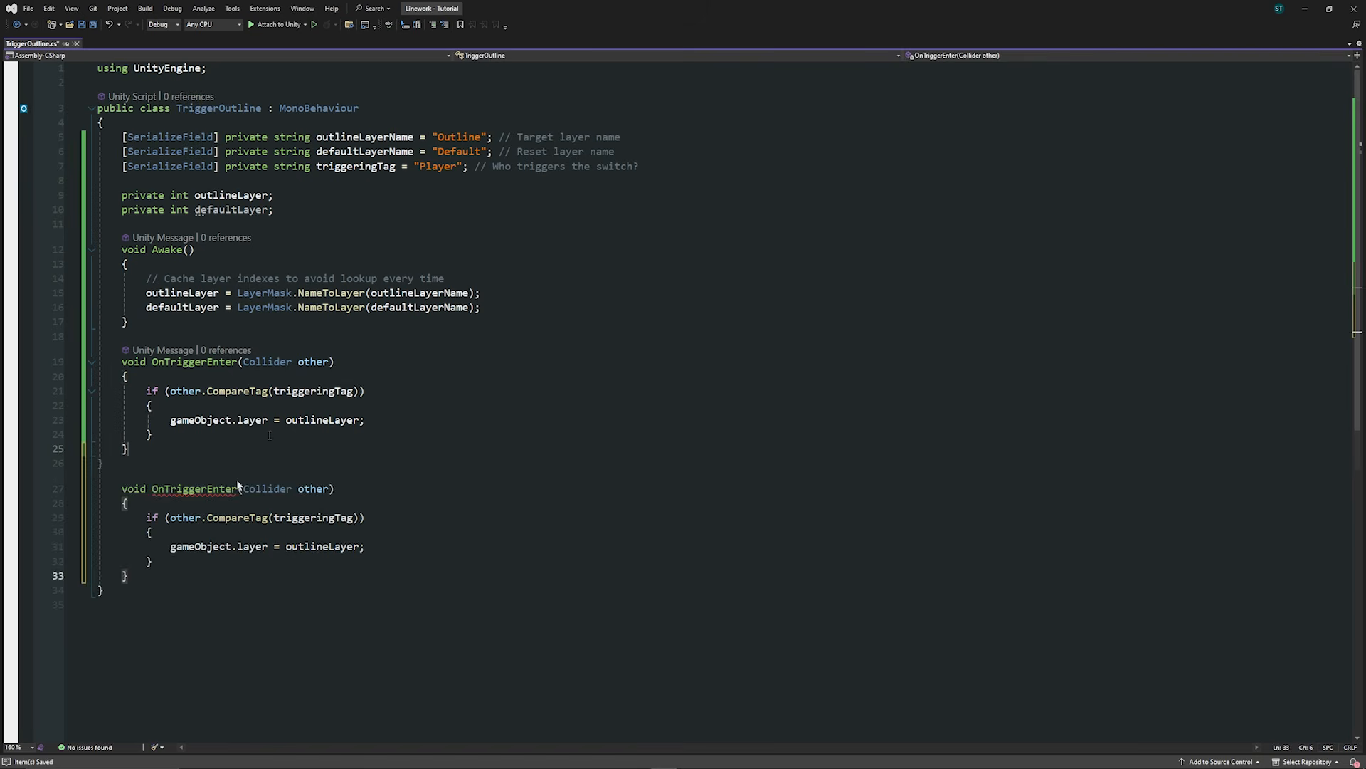
double_click(235, 488)
text(OnTriggerExit)
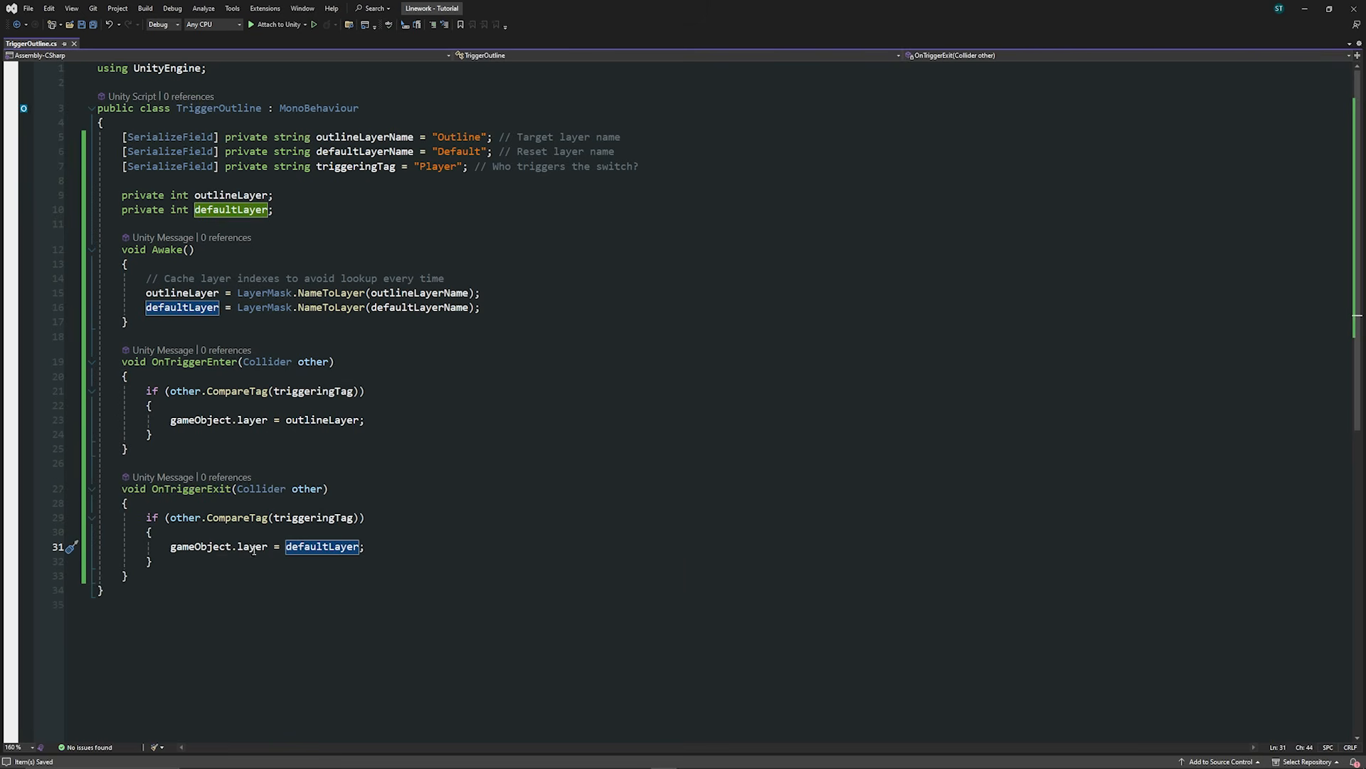
click(391, 554)
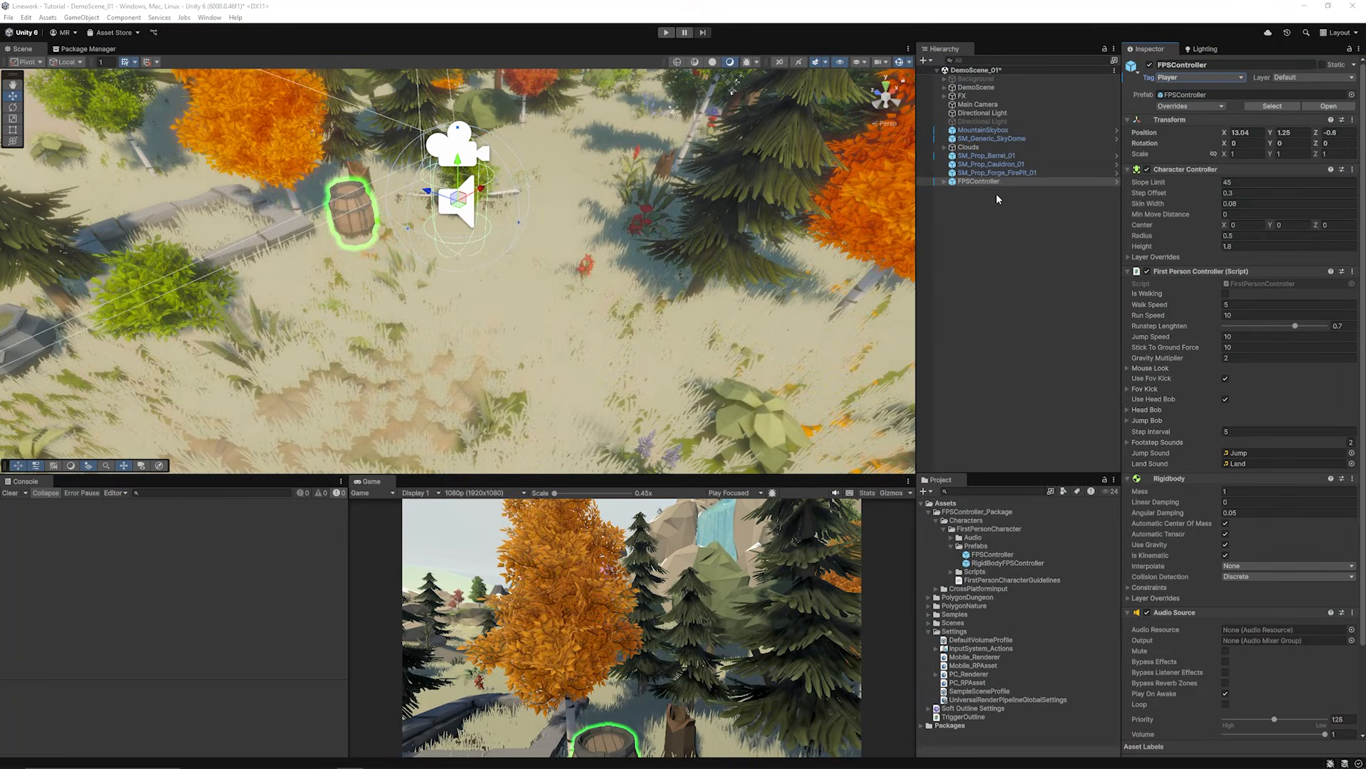
Step: Change SM_Prop_Barrel_01's layer from Outline to Default, then enter Play mode
click(980, 182)
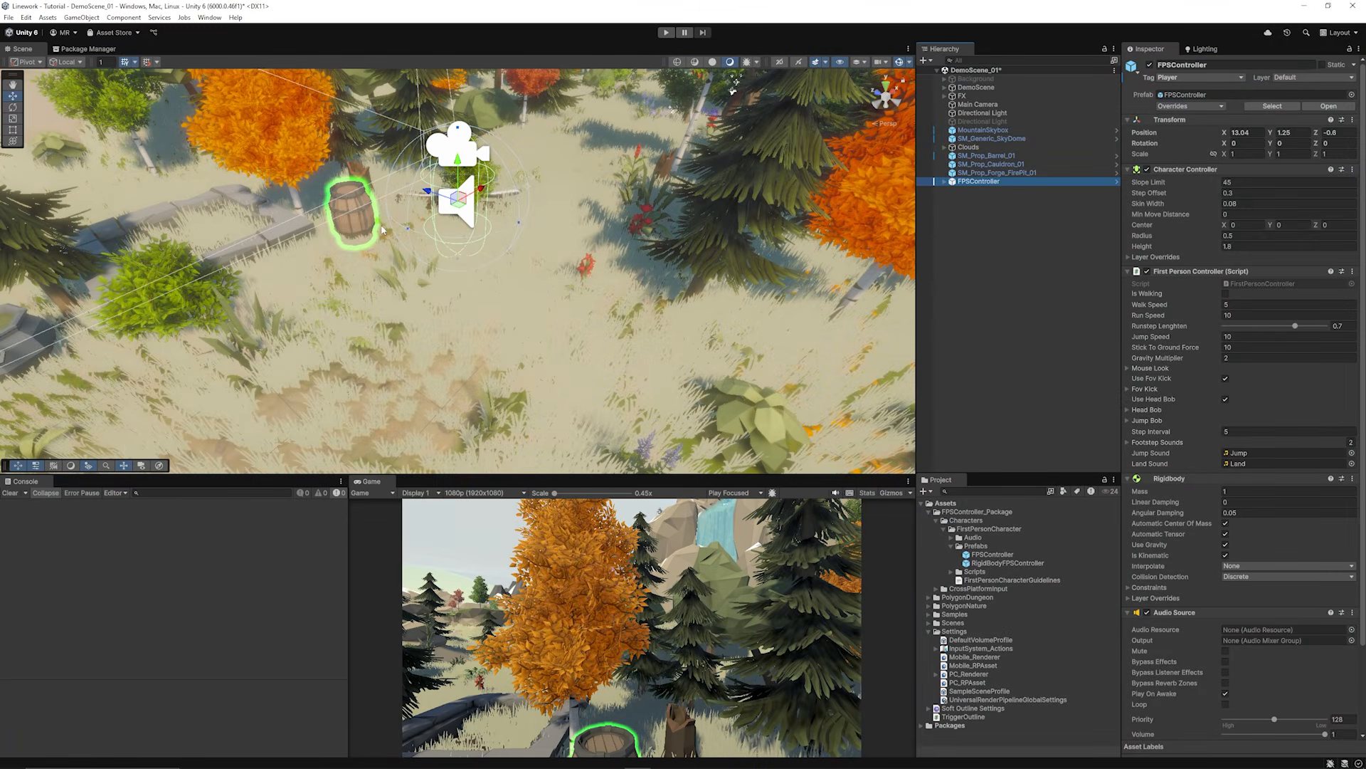
double_click(974, 164)
click(982, 156)
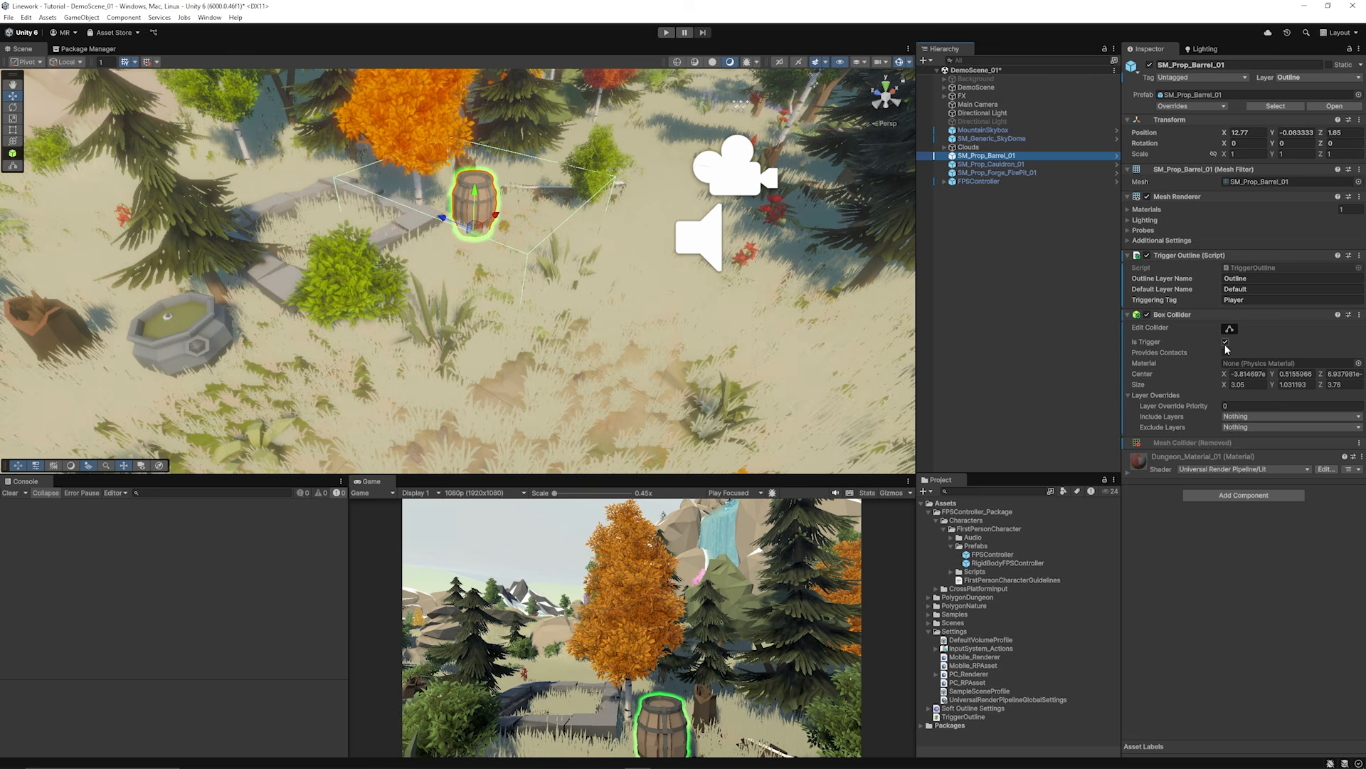
click(1295, 78)
click(1295, 90)
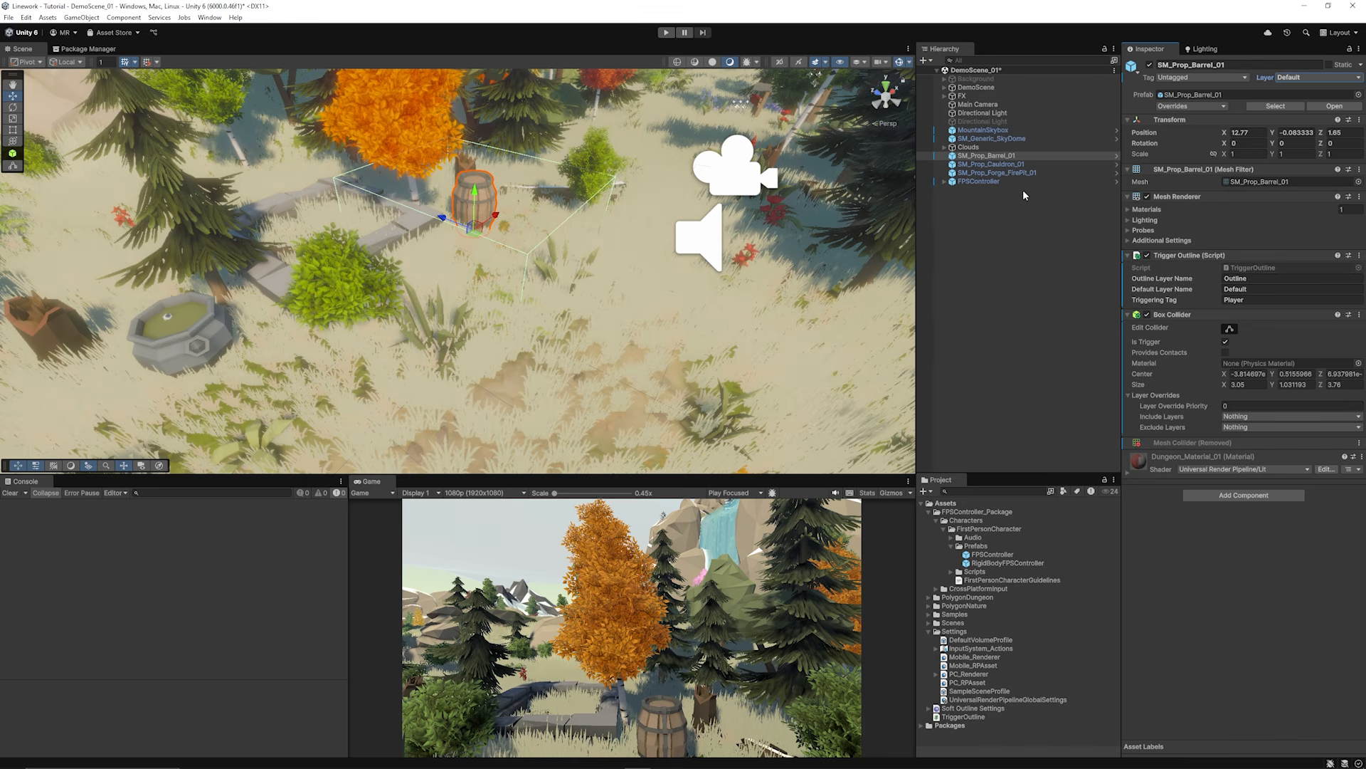
alt+drag(788, 143, 626, 201)
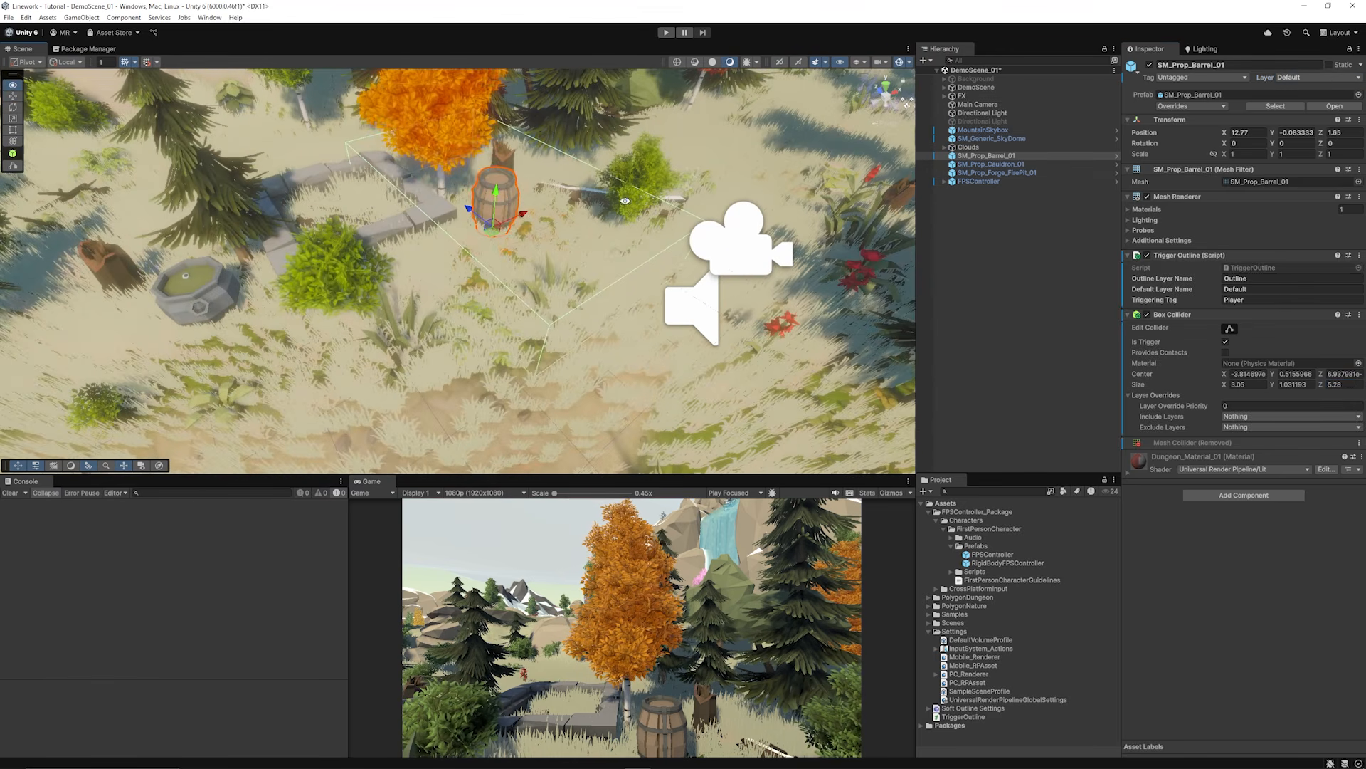
click(666, 33)
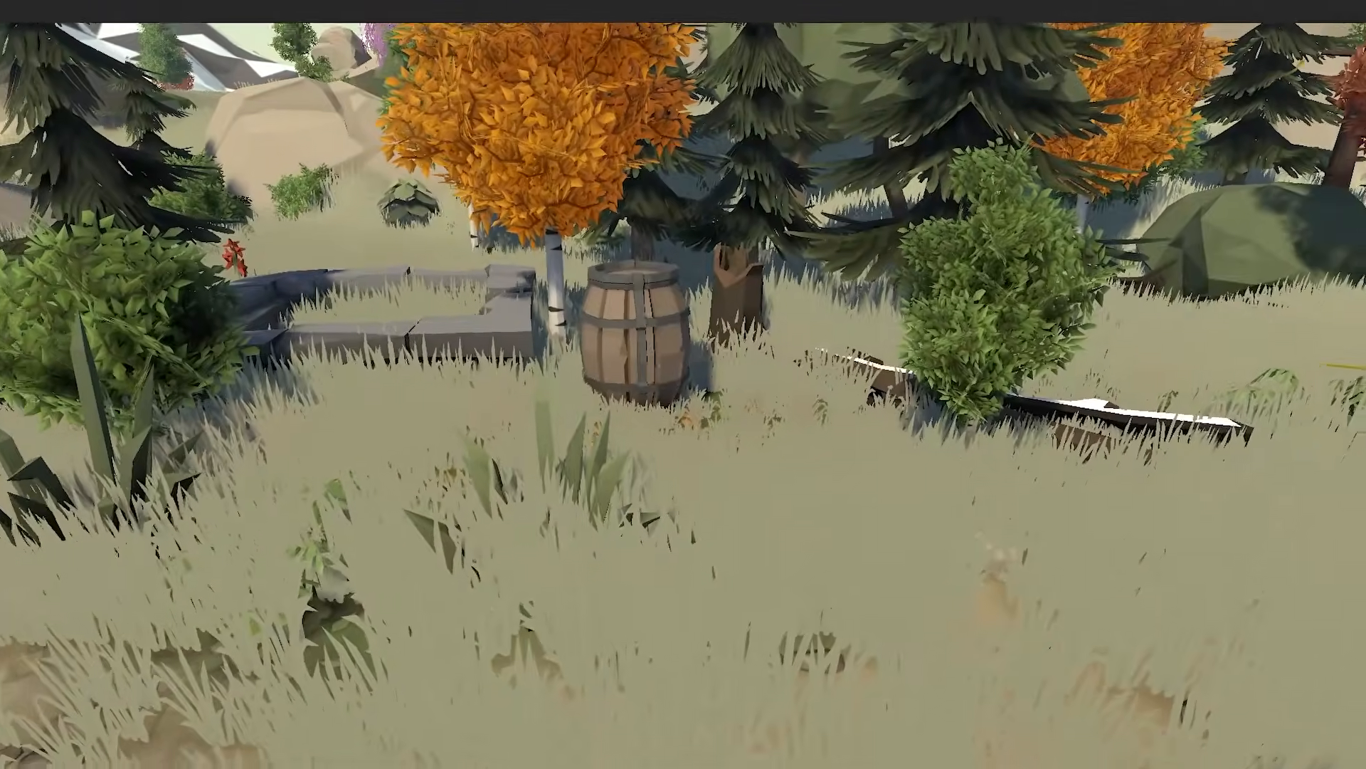
Step: Walk the player up to the barrel and back away repeatedly, toggling its green outline
key(a)
key(w)
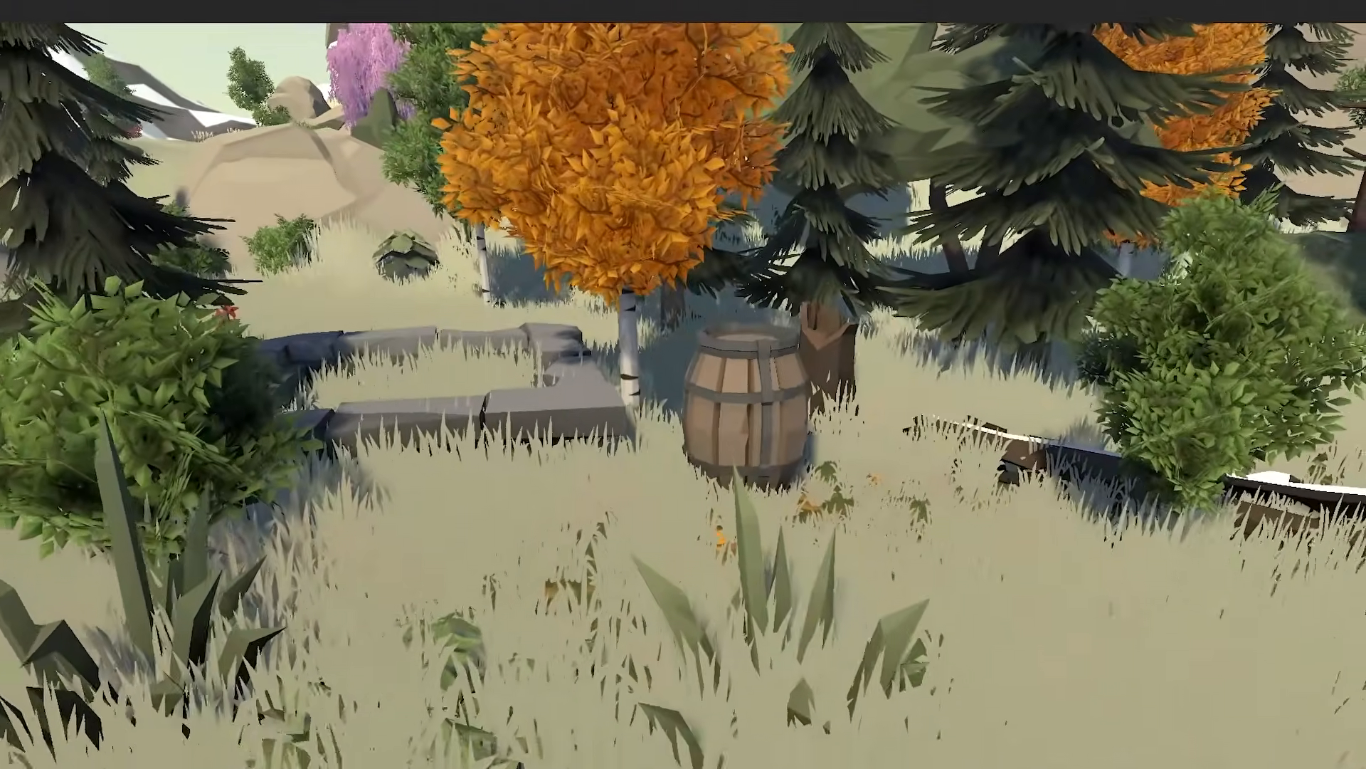
key(w)
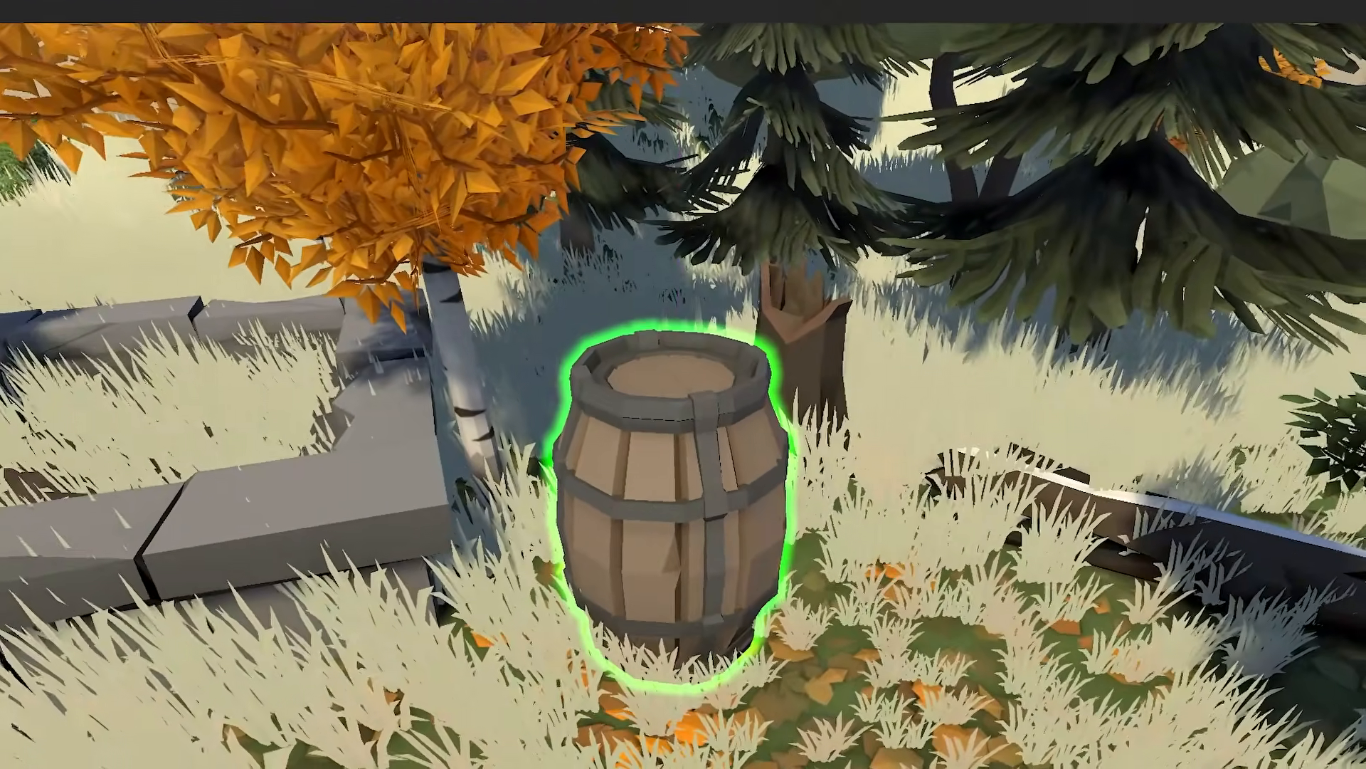
key(s)
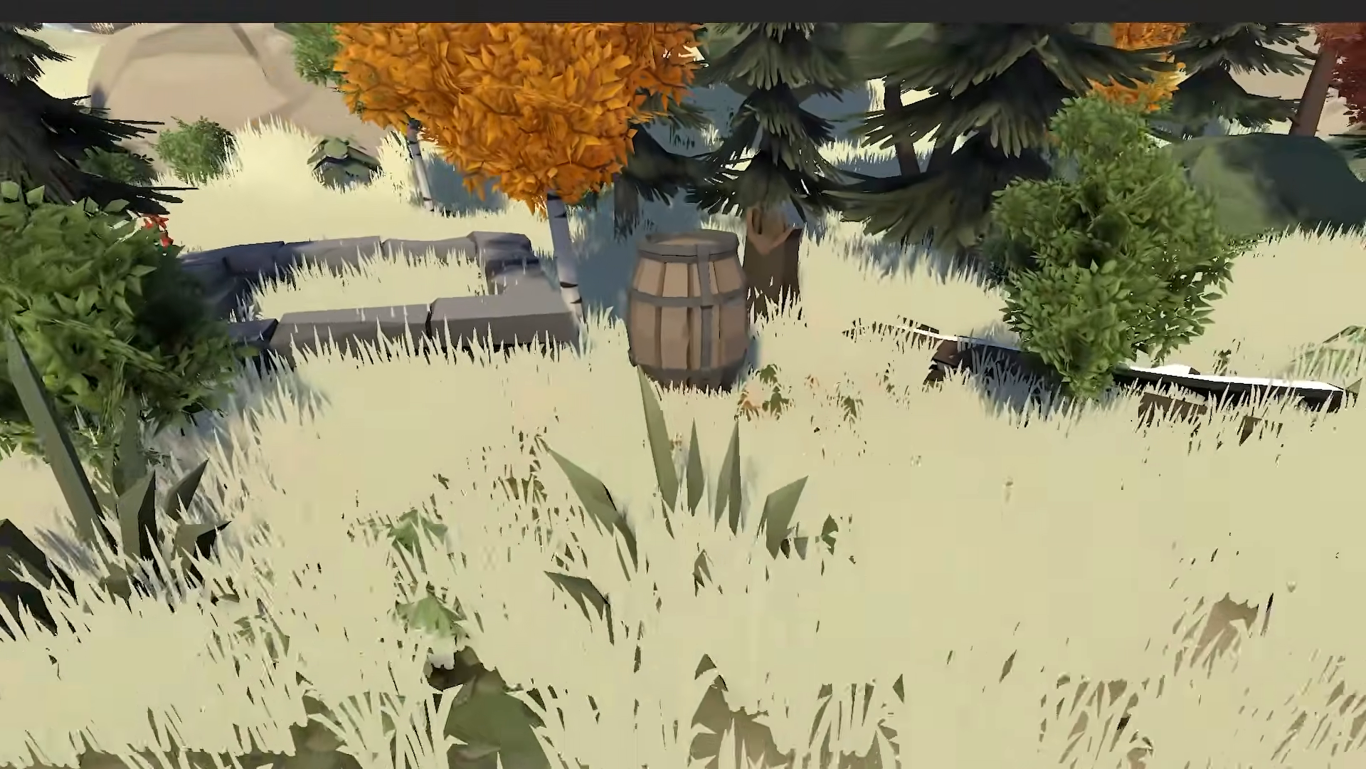
key(w)
key(s)
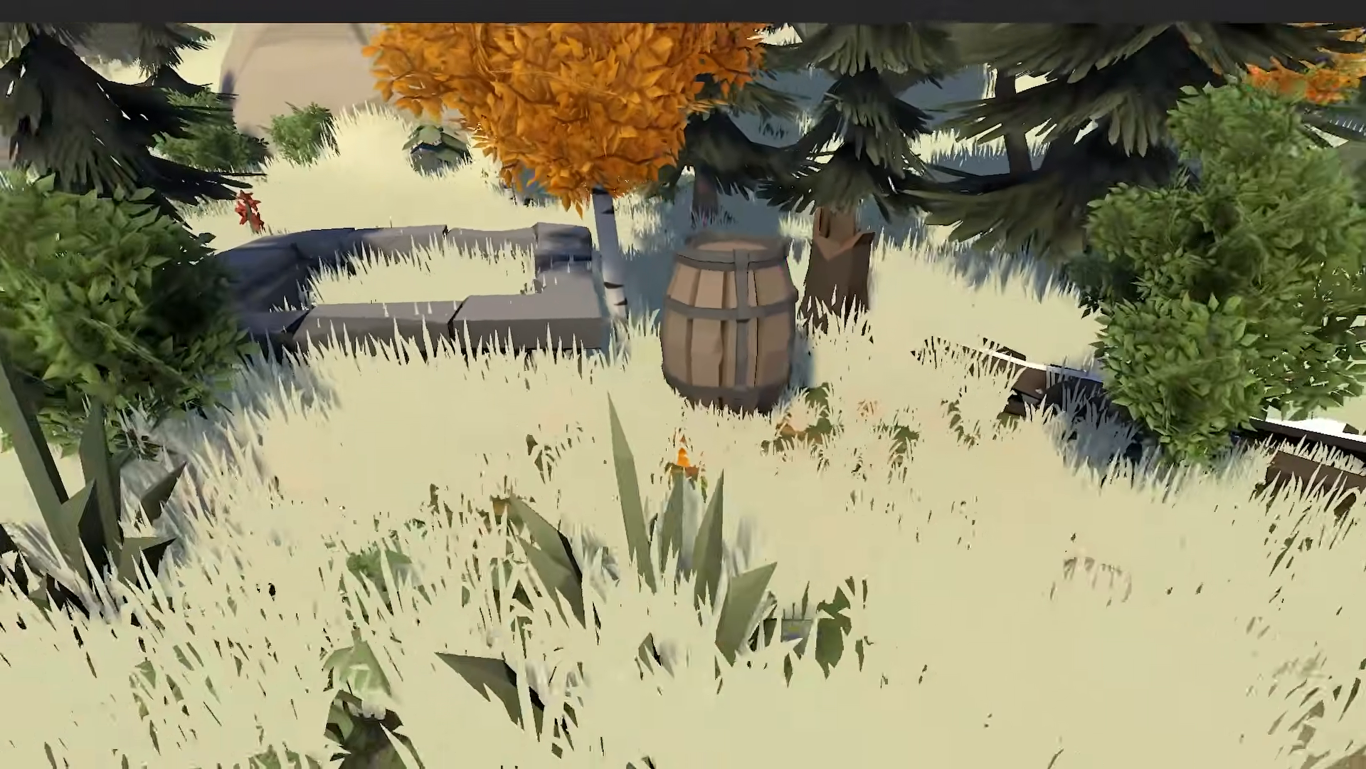
key(w)
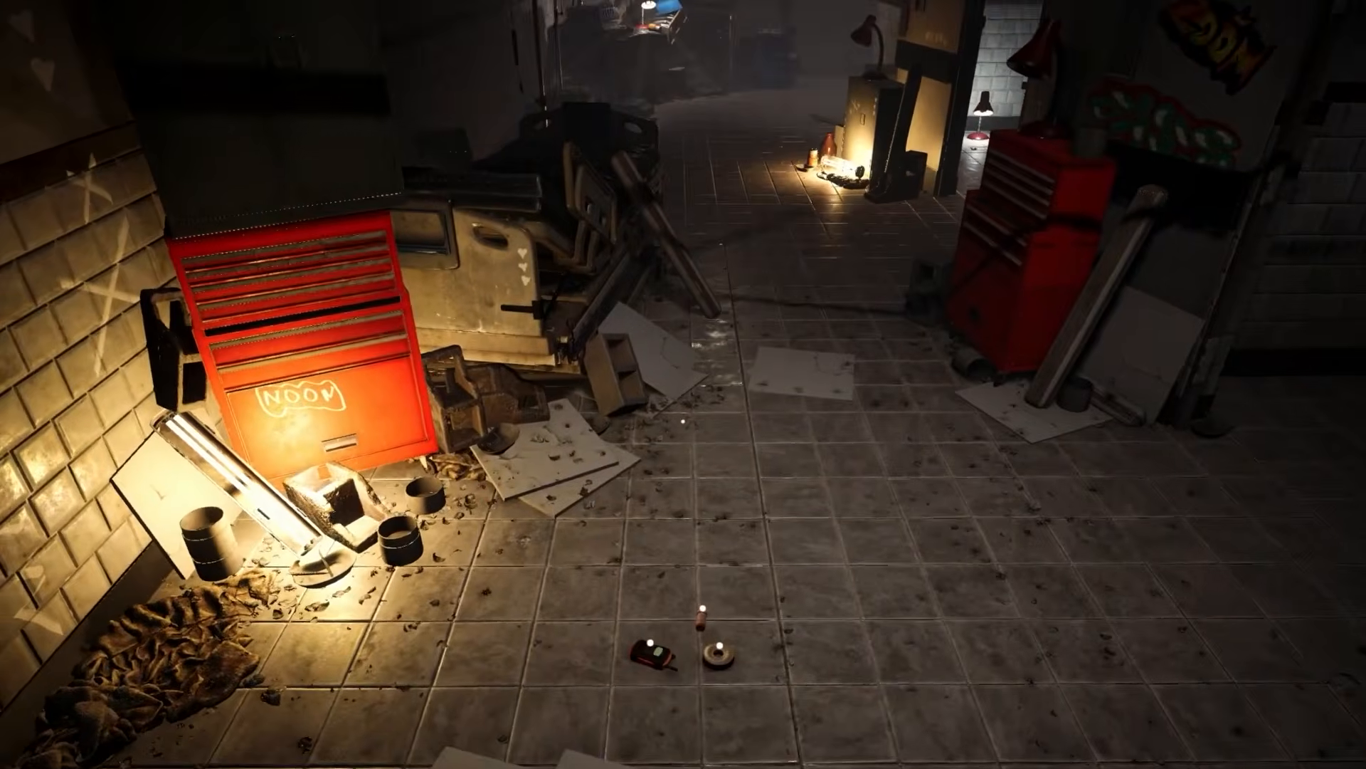
key(w)
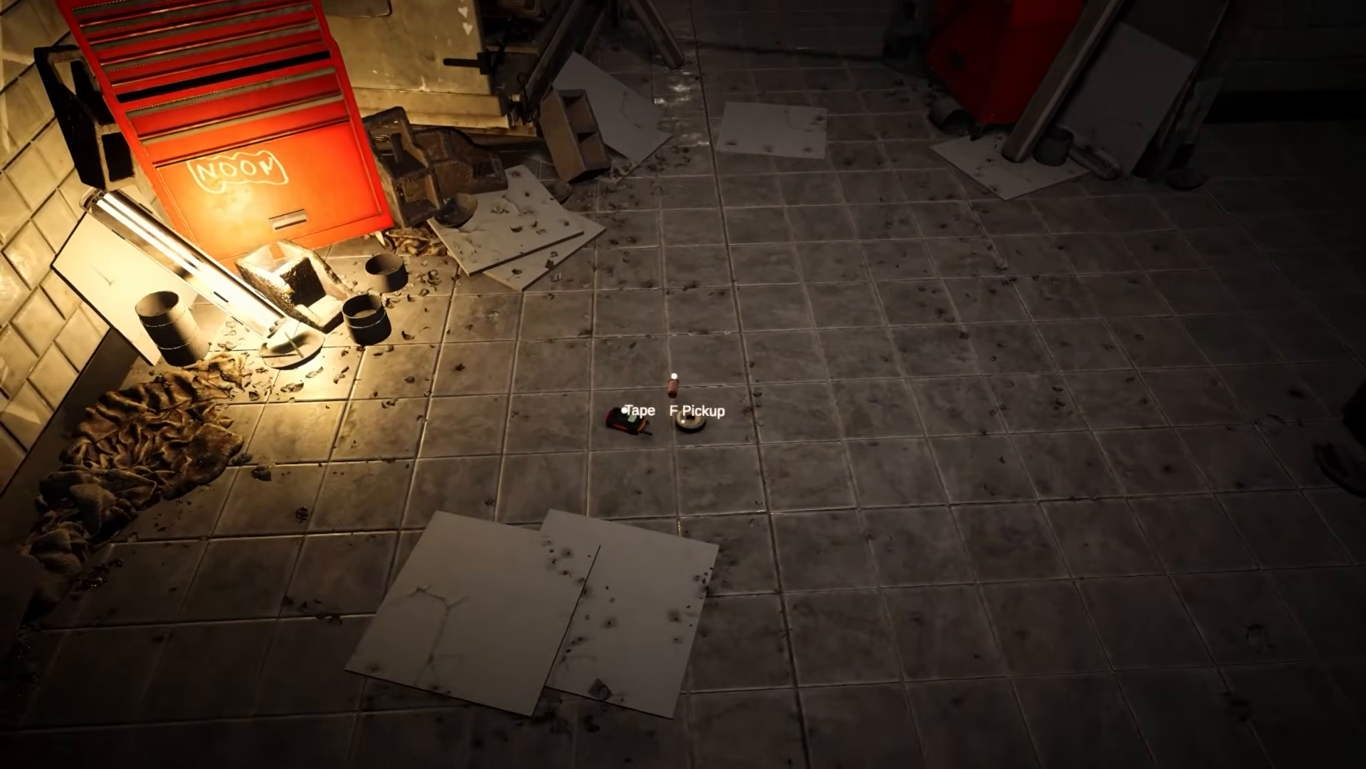